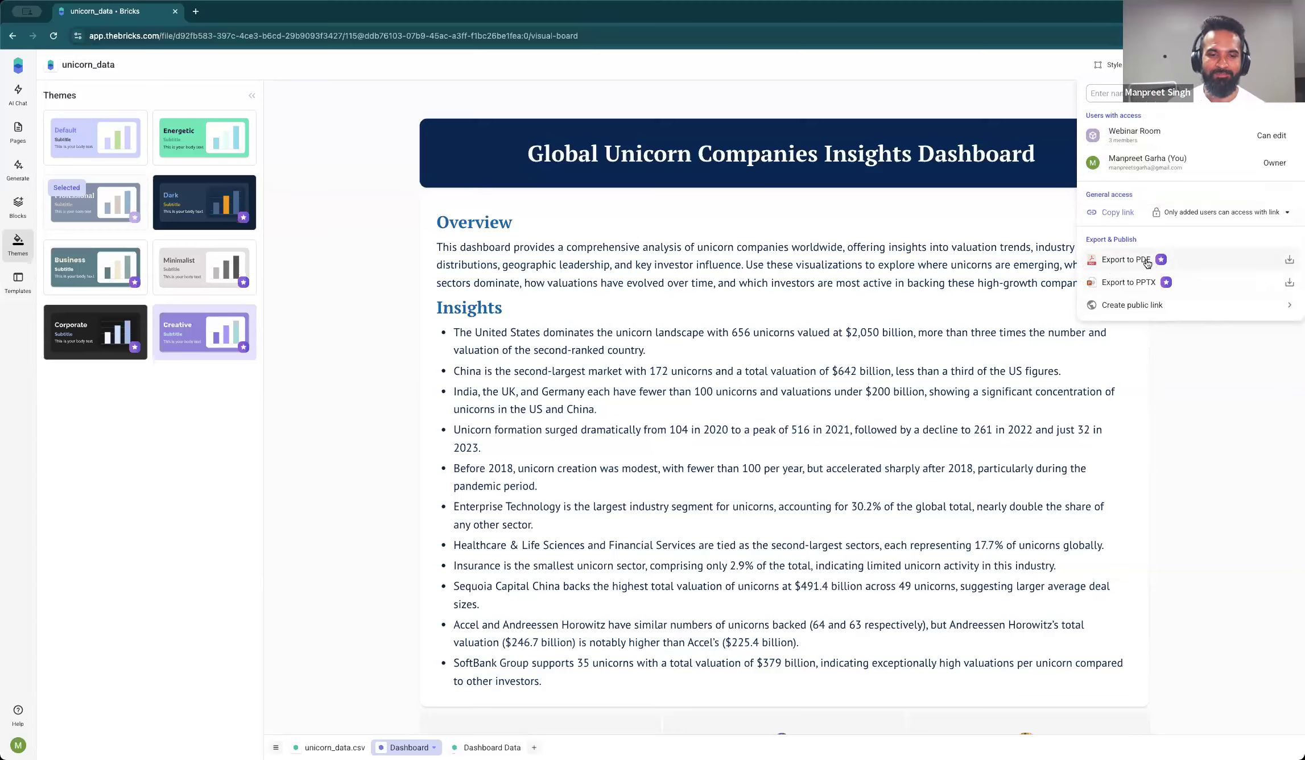
Step: Review the unicorn dashboard from the overview and insights through the industry charts, checking the Median and Total Unicorn Valuation by Industry chart
{"action": "left_click", "coordinate": [936, 126]}
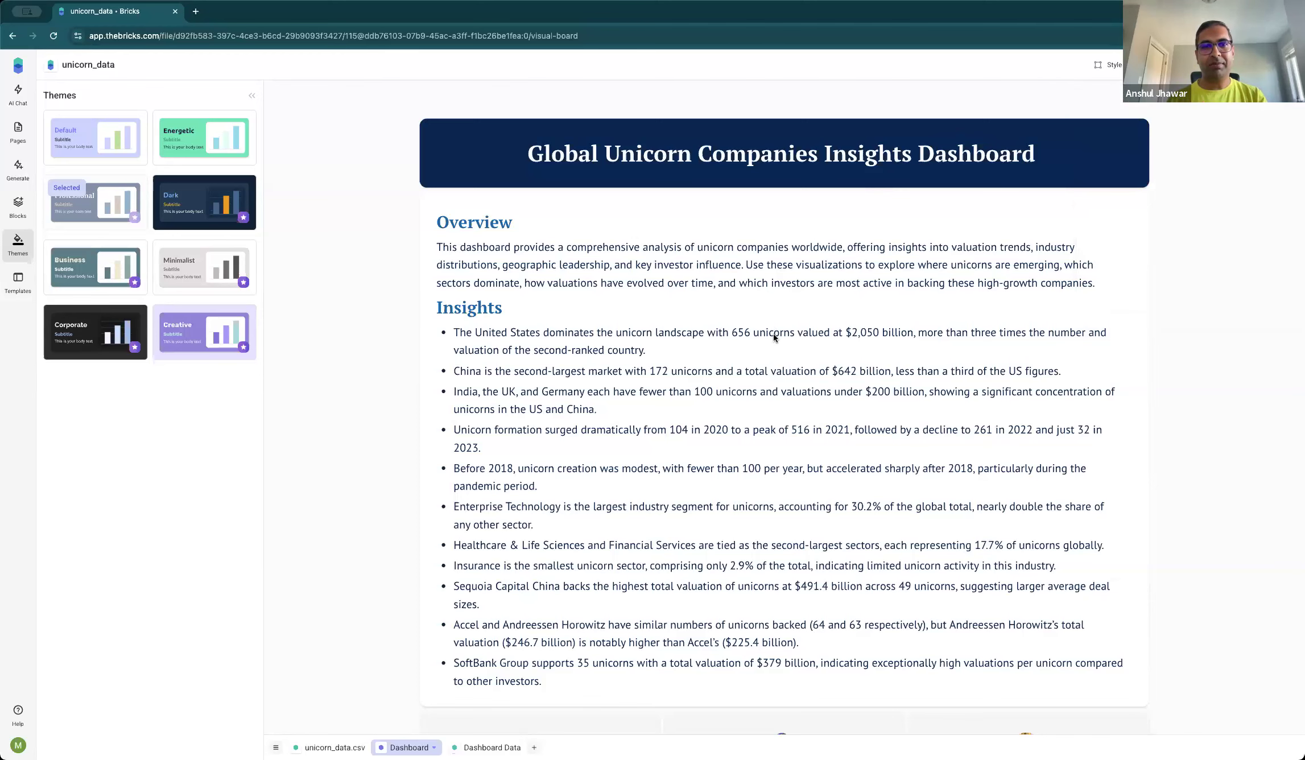
{"action": "scroll", "coordinate": [774, 337], "scroll_direction": "down", "scroll_amount": 1}
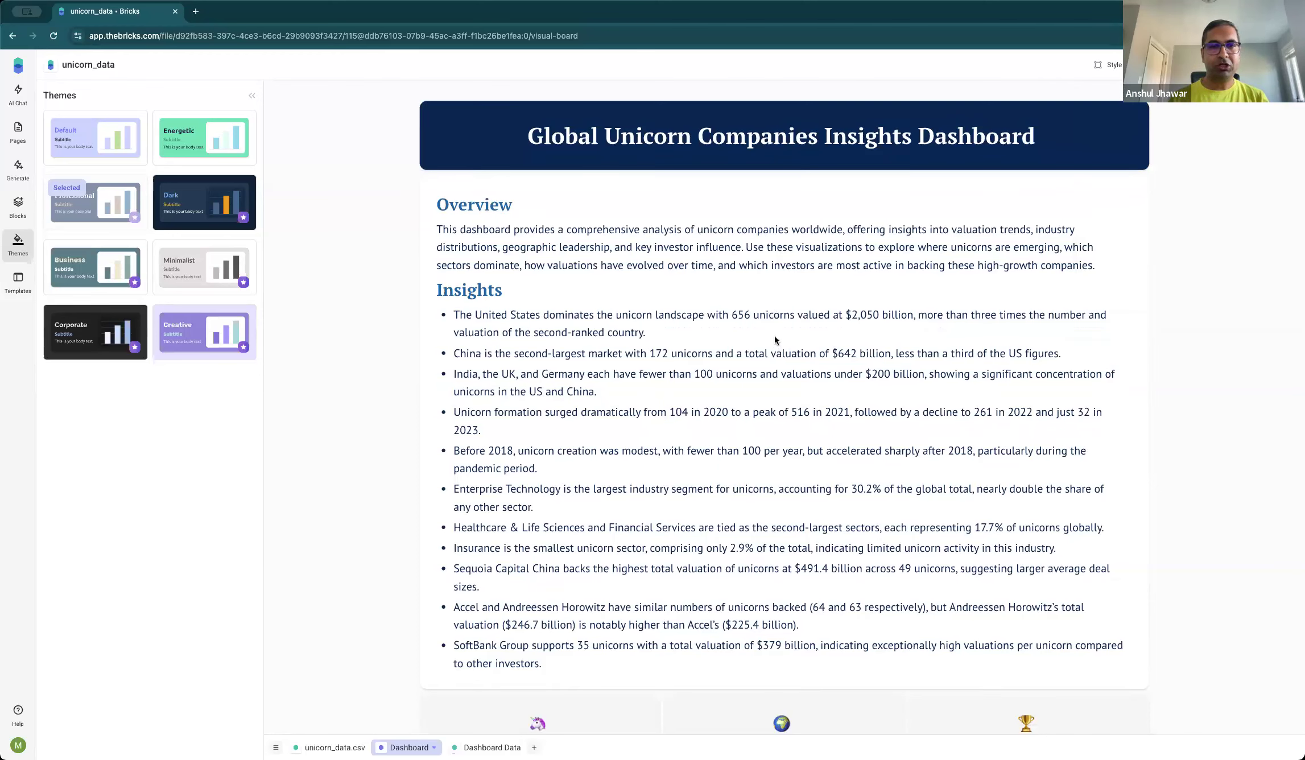
{"action": "scroll", "coordinate": [775, 340], "scroll_direction": "down", "scroll_amount": 10}
{"action": "scroll", "coordinate": [775, 339], "scroll_direction": "down", "scroll_amount": 13}
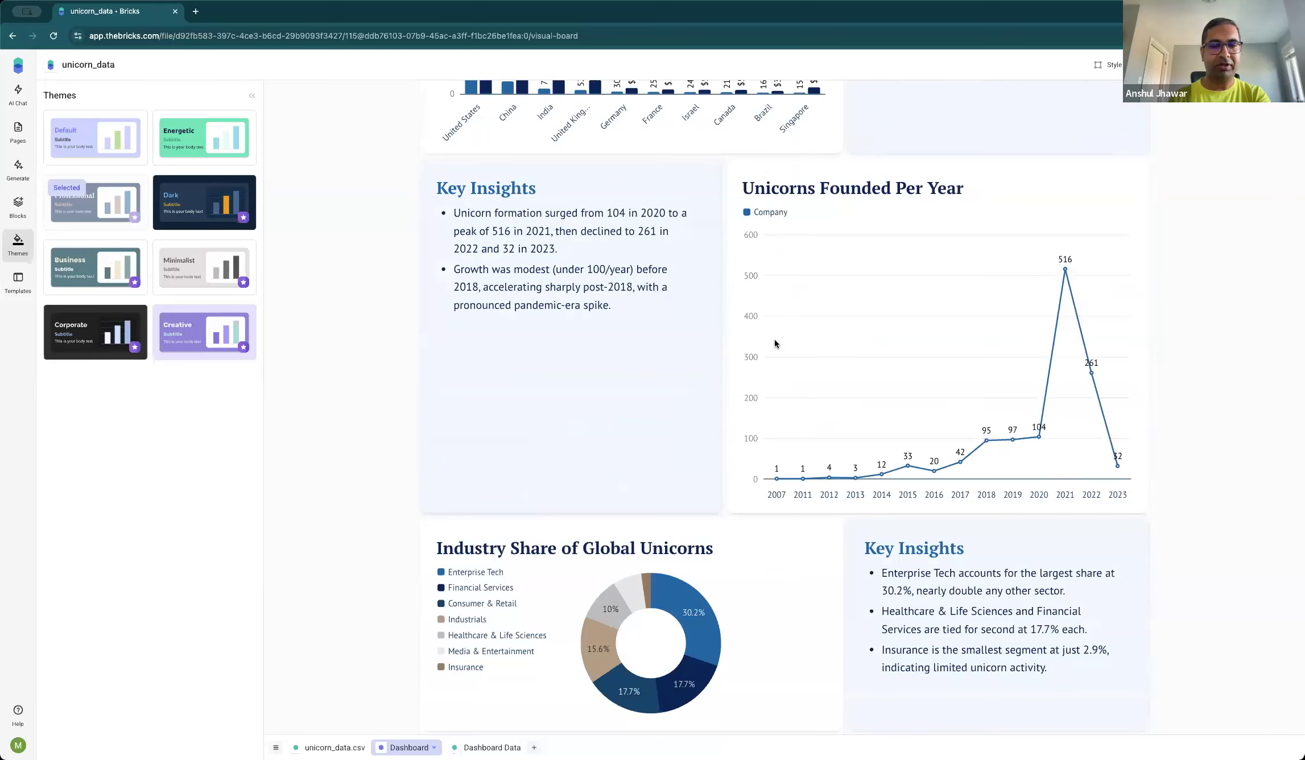
{"action": "scroll", "coordinate": [775, 339], "scroll_direction": "down", "scroll_amount": 10}
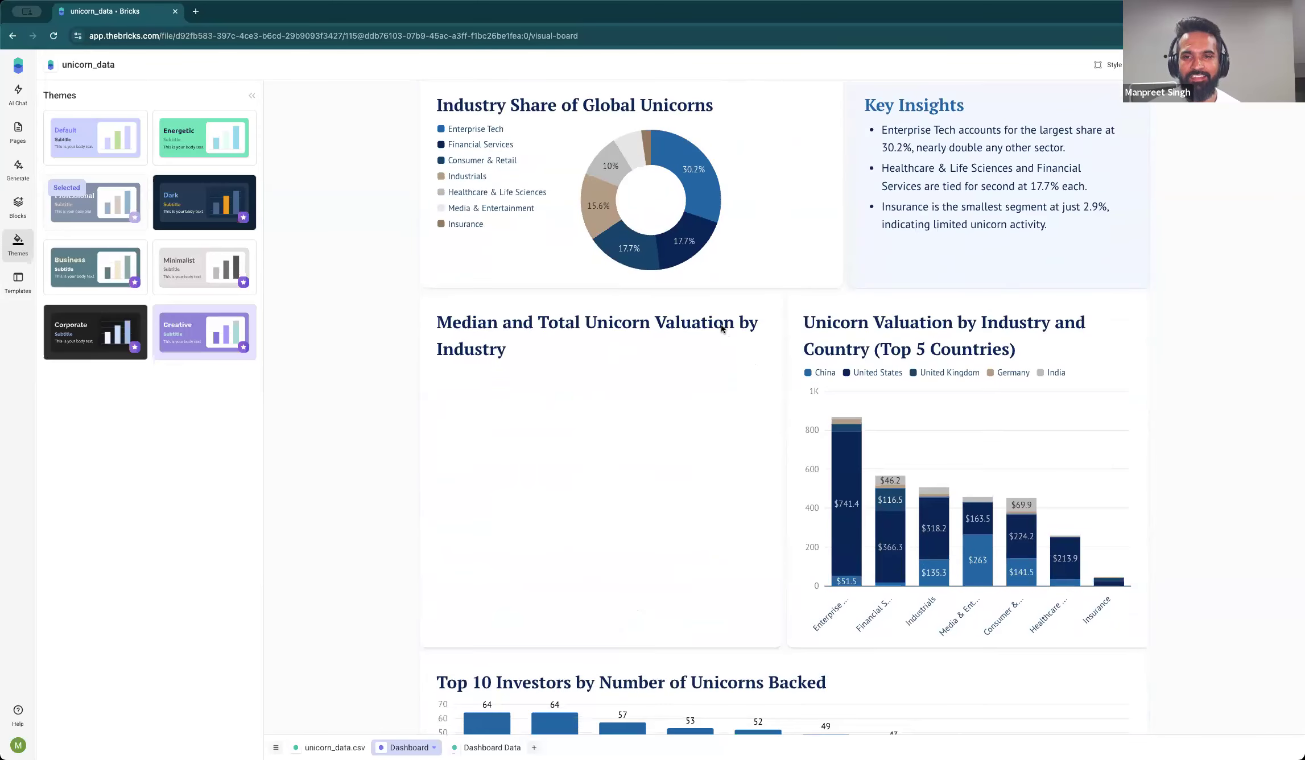
{"action": "left_click", "coordinate": [676, 323]}
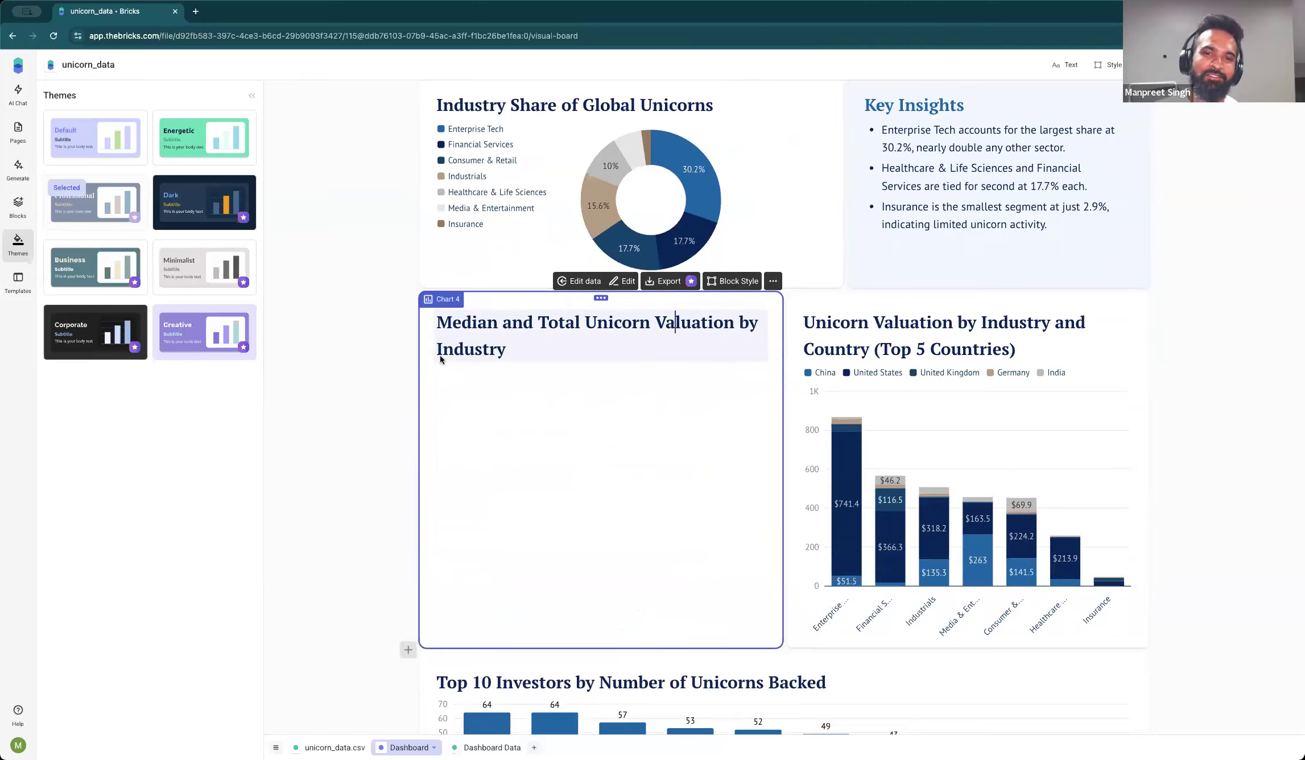
{"action": "left_click", "coordinate": [661, 440]}
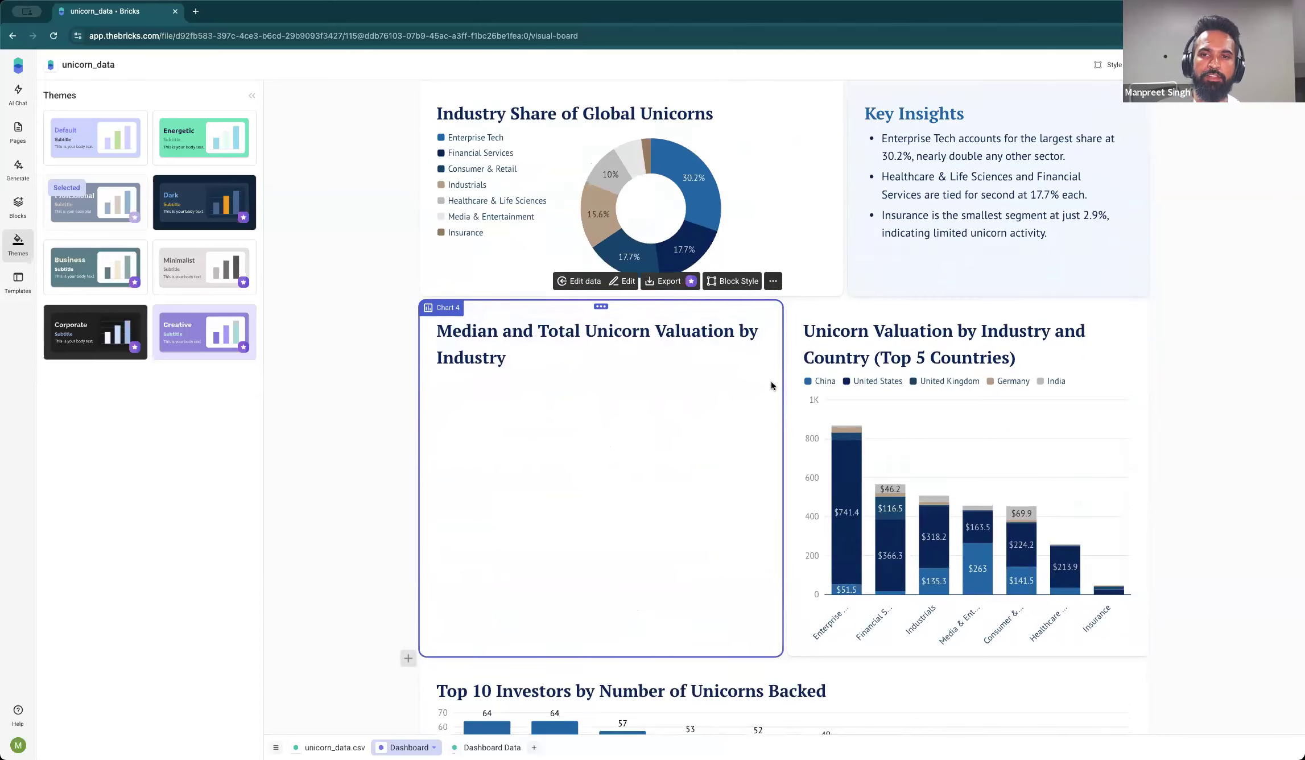
{"action": "scroll", "coordinate": [771, 382], "scroll_direction": "up", "scroll_amount": 10}
{"action": "scroll", "coordinate": [773, 418], "scroll_direction": "up", "scroll_amount": 5}
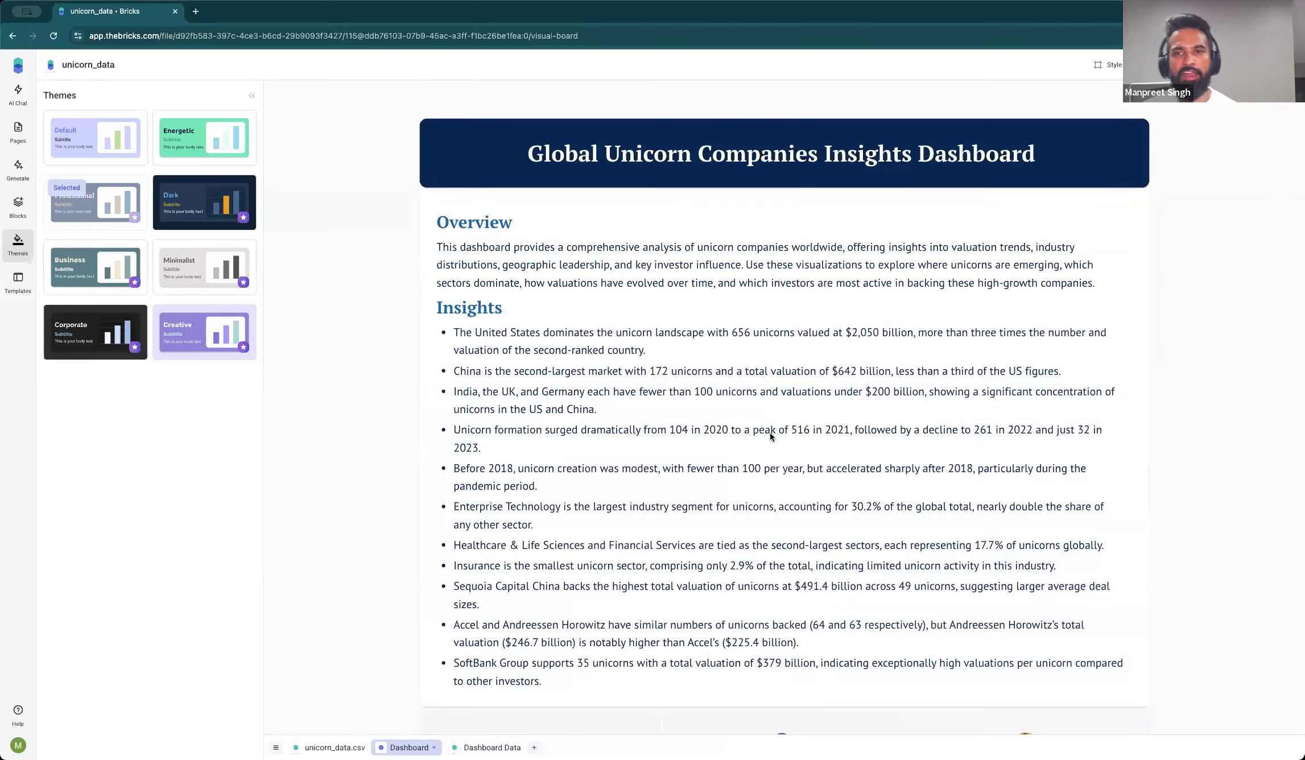
{"action": "scroll", "coordinate": [771, 432], "scroll_direction": "down", "scroll_amount": 15}
{"action": "scroll", "coordinate": [770, 443], "scroll_direction": "up", "scroll_amount": 10}
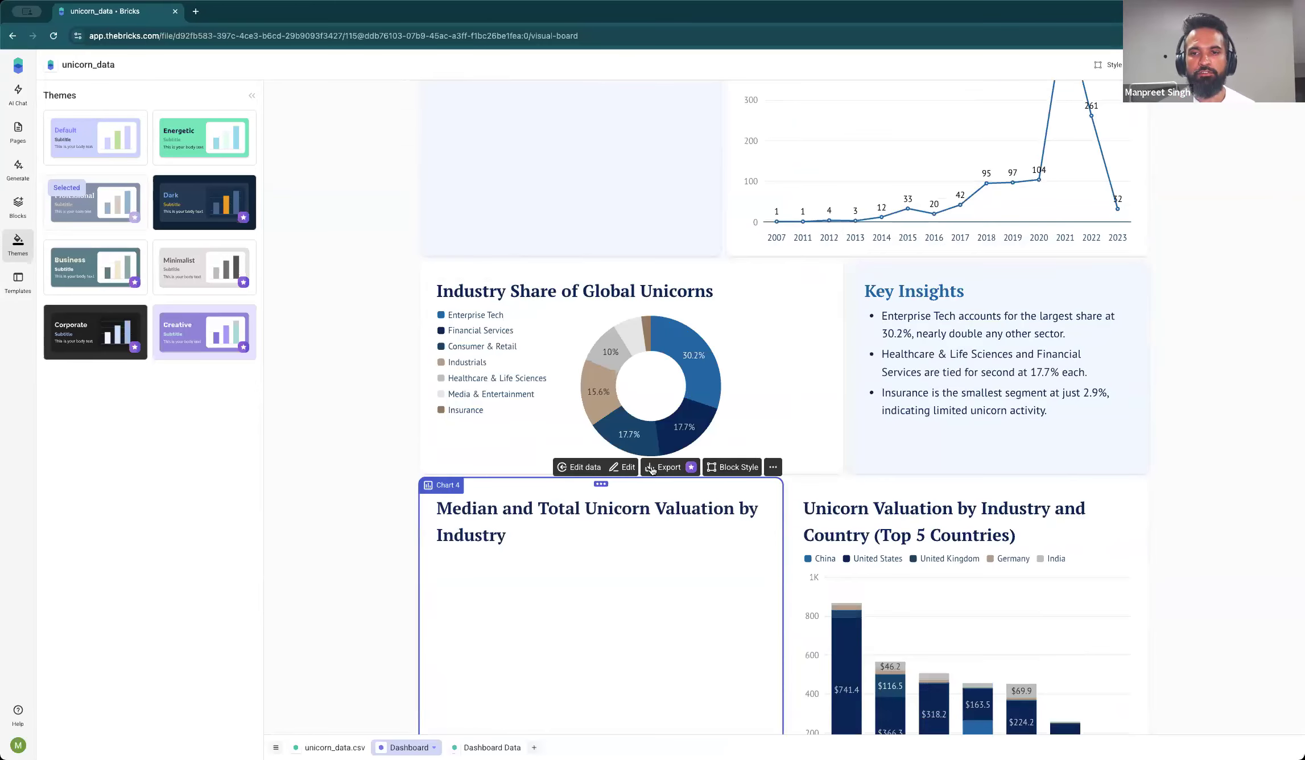
Step: Try replacing the Valuation fields with Country as the values of the Median and Total Unicorn Valuation by Industry chart
{"action": "left_click", "coordinate": [622, 465]}
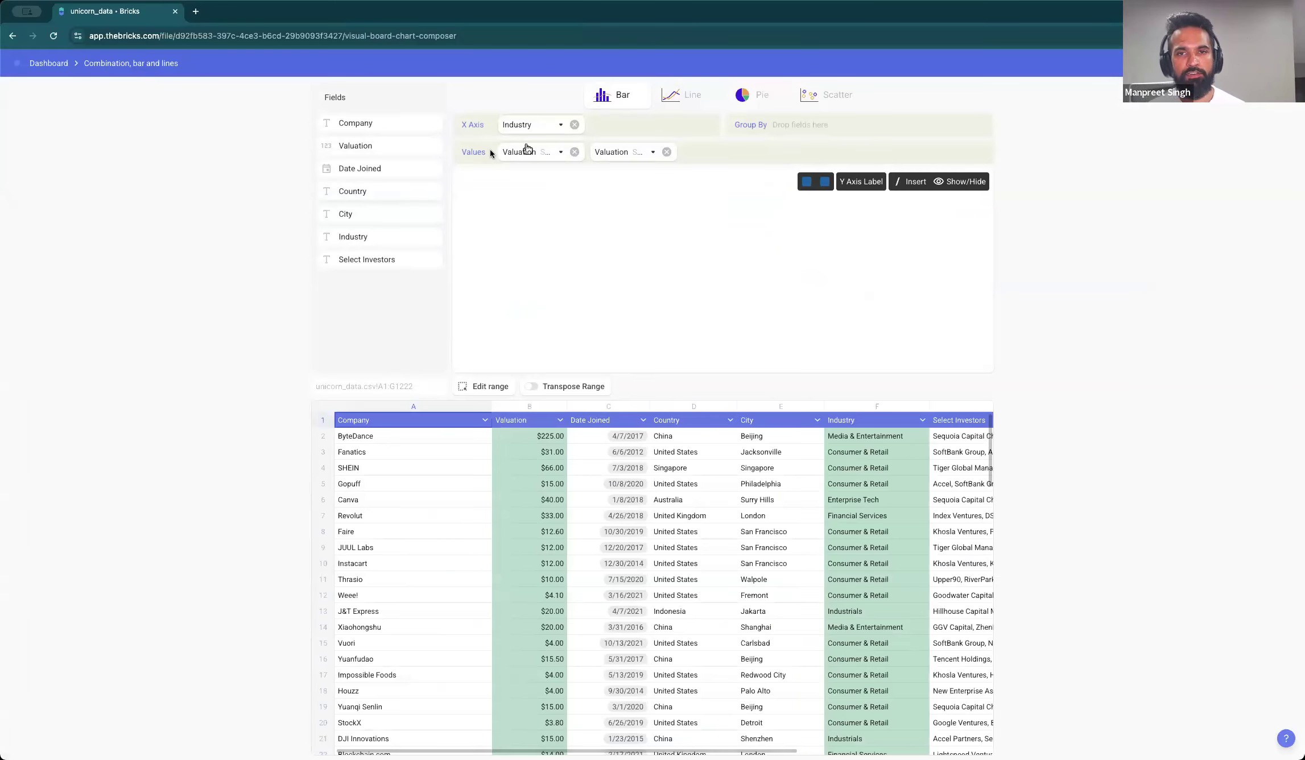
{"action": "left_click", "coordinate": [575, 152]}
{"action": "left_click", "coordinate": [575, 152]}
{"action": "left_click_drag", "start_coordinate": [376, 152], "coordinate": [561, 159]}
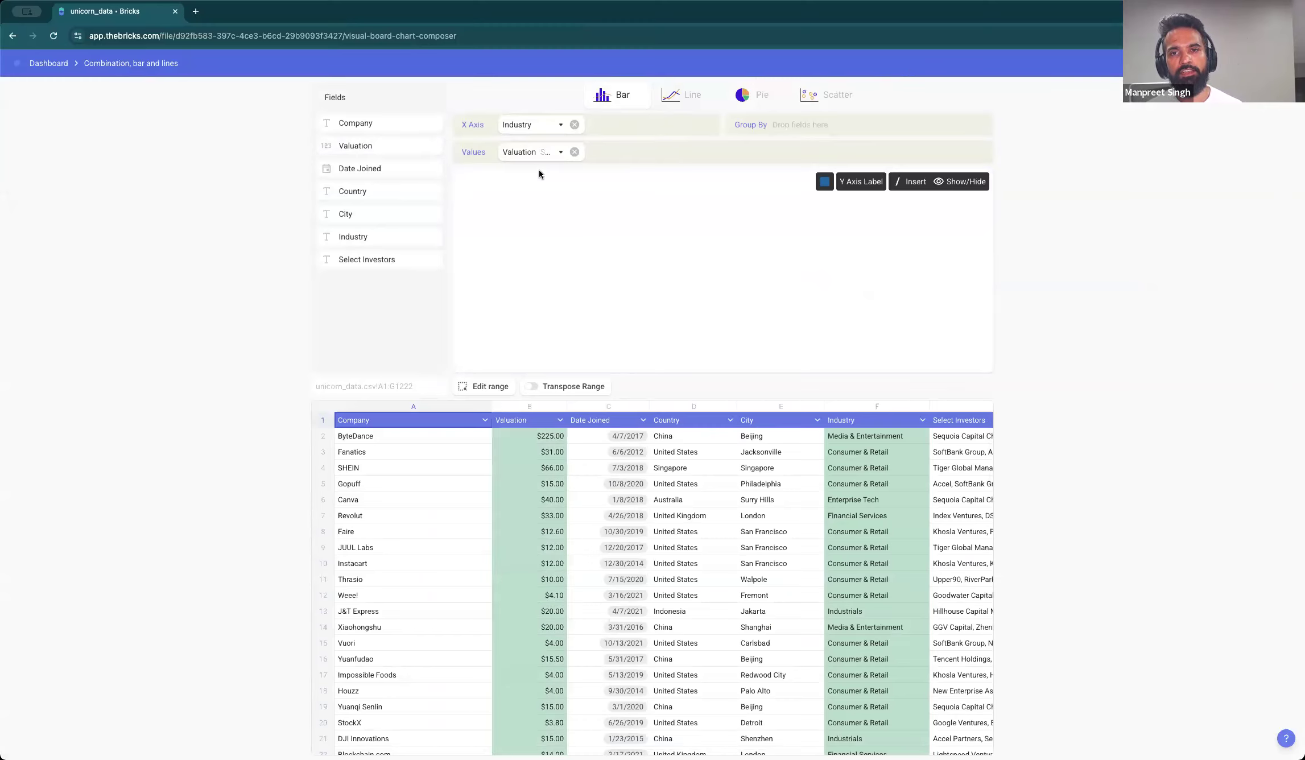
{"action": "left_click", "coordinate": [574, 153]}
{"action": "left_click_drag", "start_coordinate": [353, 191], "coordinate": [541, 153]}
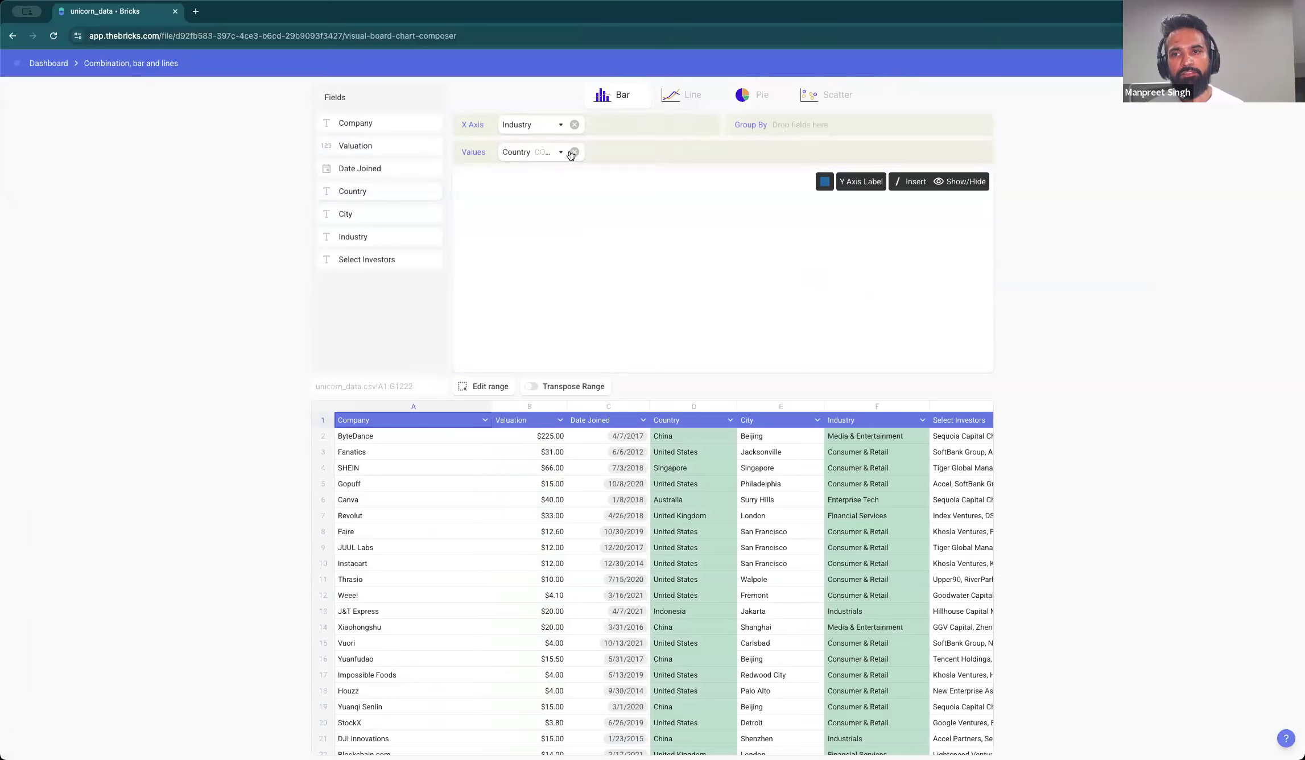
{"action": "left_click", "coordinate": [1275, 63]}
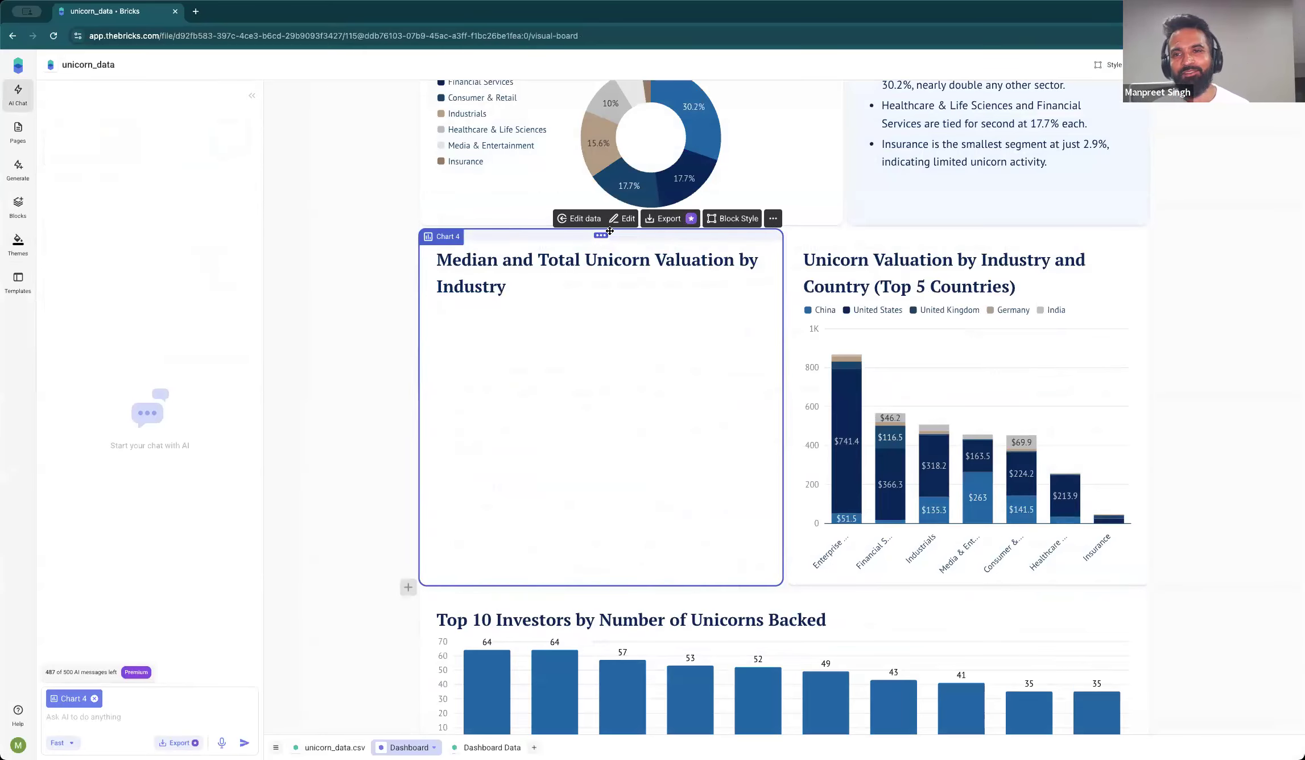
Step: Delete the Median and Total Unicorn Valuation by Industry chart and widen the neighbouring country valuation chart to fill the row
{"action": "left_click", "coordinate": [773, 218]}
{"action": "left_click", "coordinate": [802, 300]}
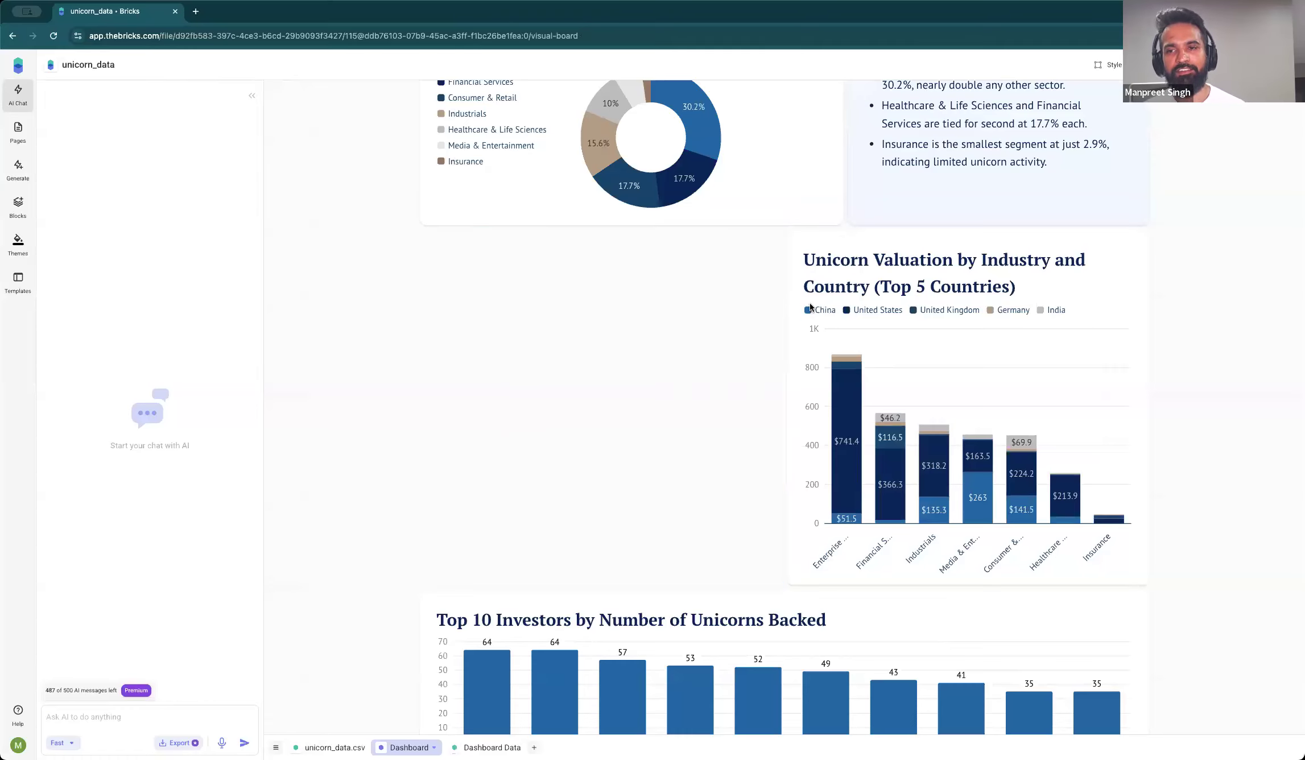
{"action": "left_click_drag", "start_coordinate": [790, 330], "coordinate": [404, 361]}
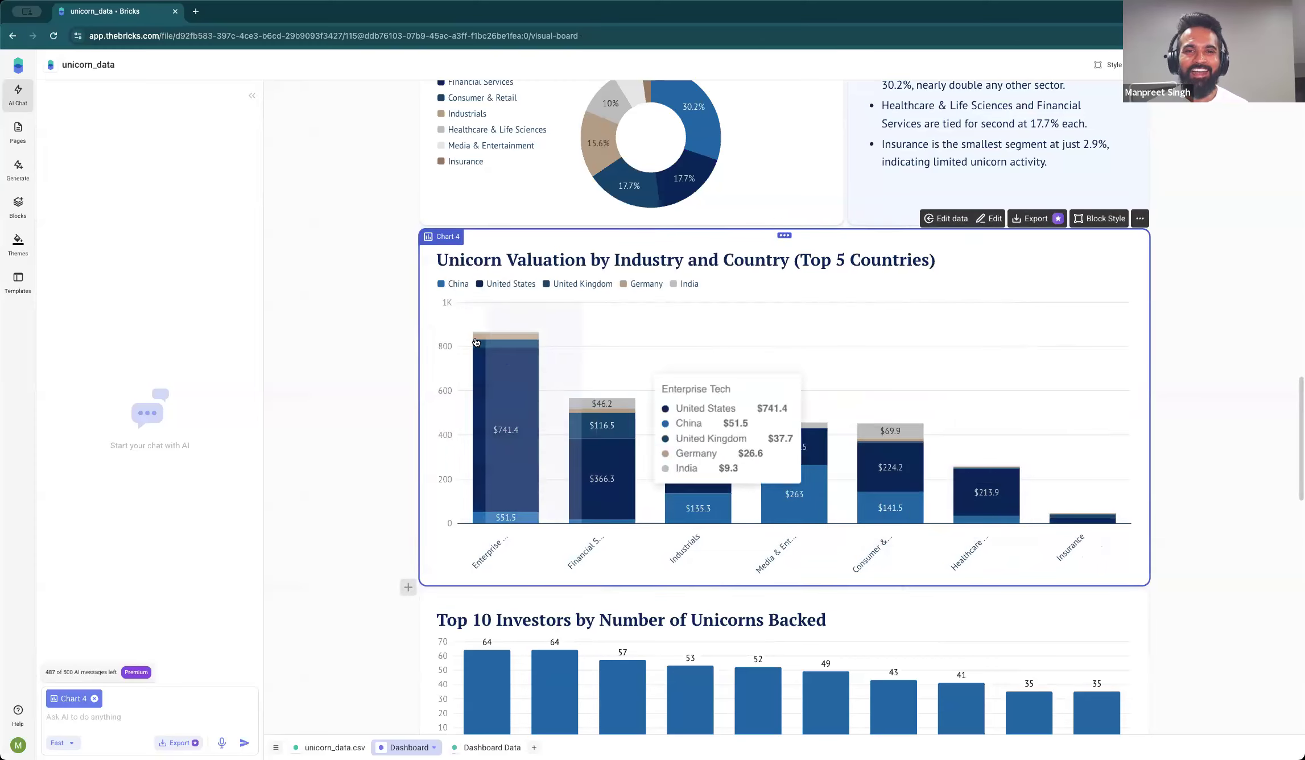
Step: Narrow the valuation chart to free space beside it, remove the empty placeholder block and stretch the chart back to full width
{"action": "left_click_drag", "start_coordinate": [426, 330], "coordinate": [586, 398]}
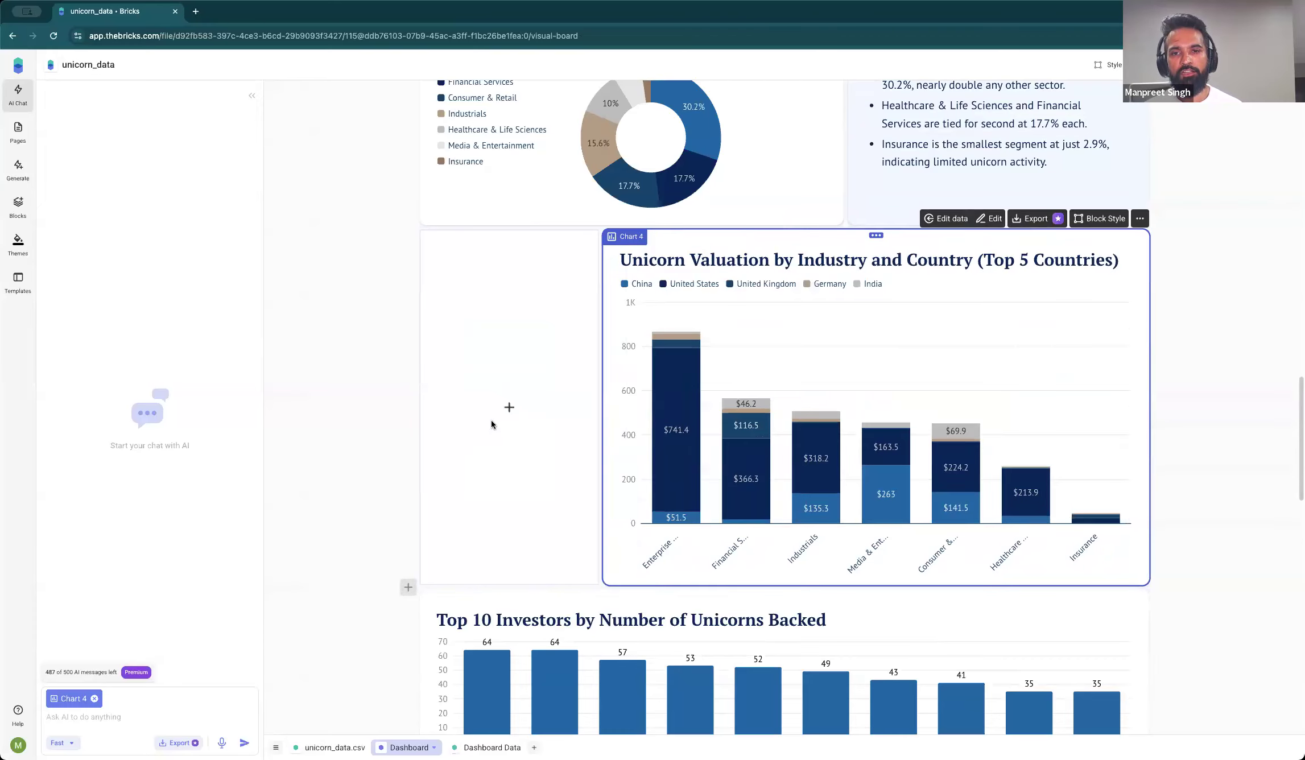
{"action": "left_click", "coordinate": [508, 409]}
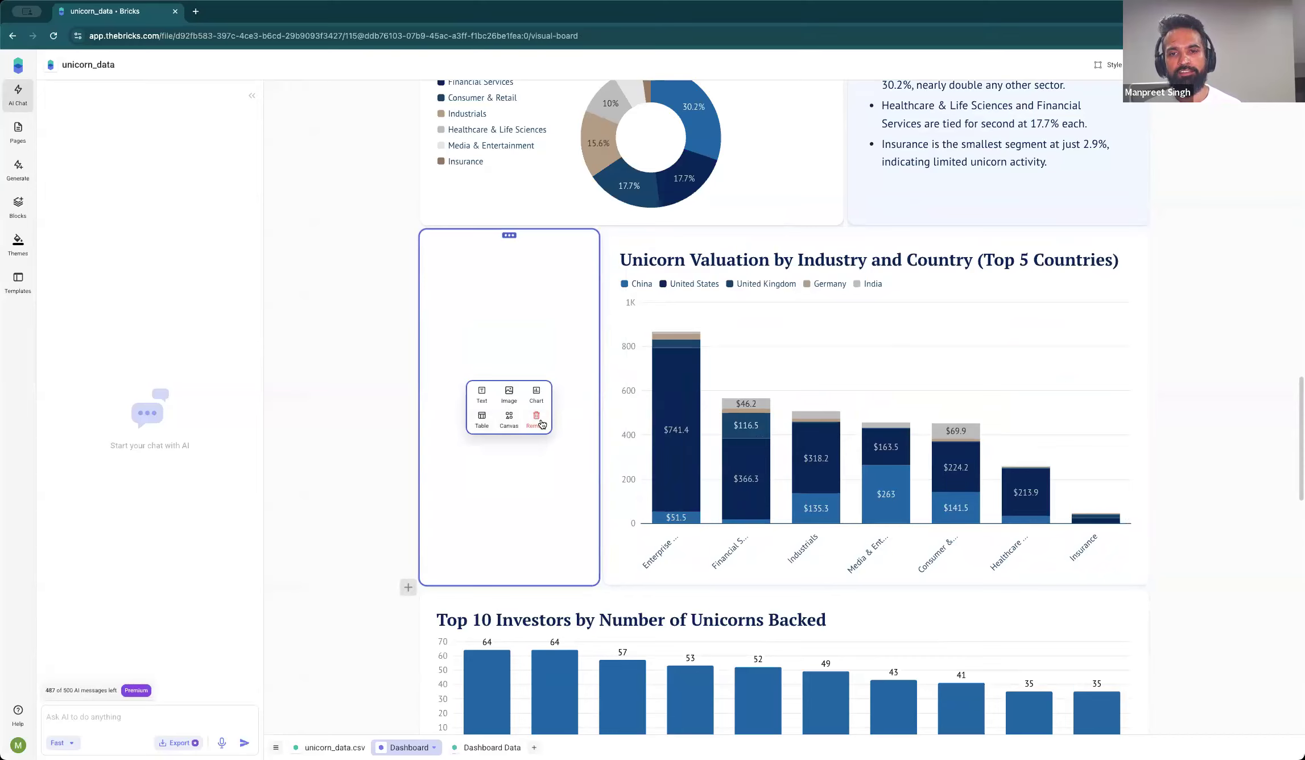
{"action": "left_click", "coordinate": [537, 422]}
{"action": "left_click_drag", "start_coordinate": [602, 388], "coordinate": [422, 394]}
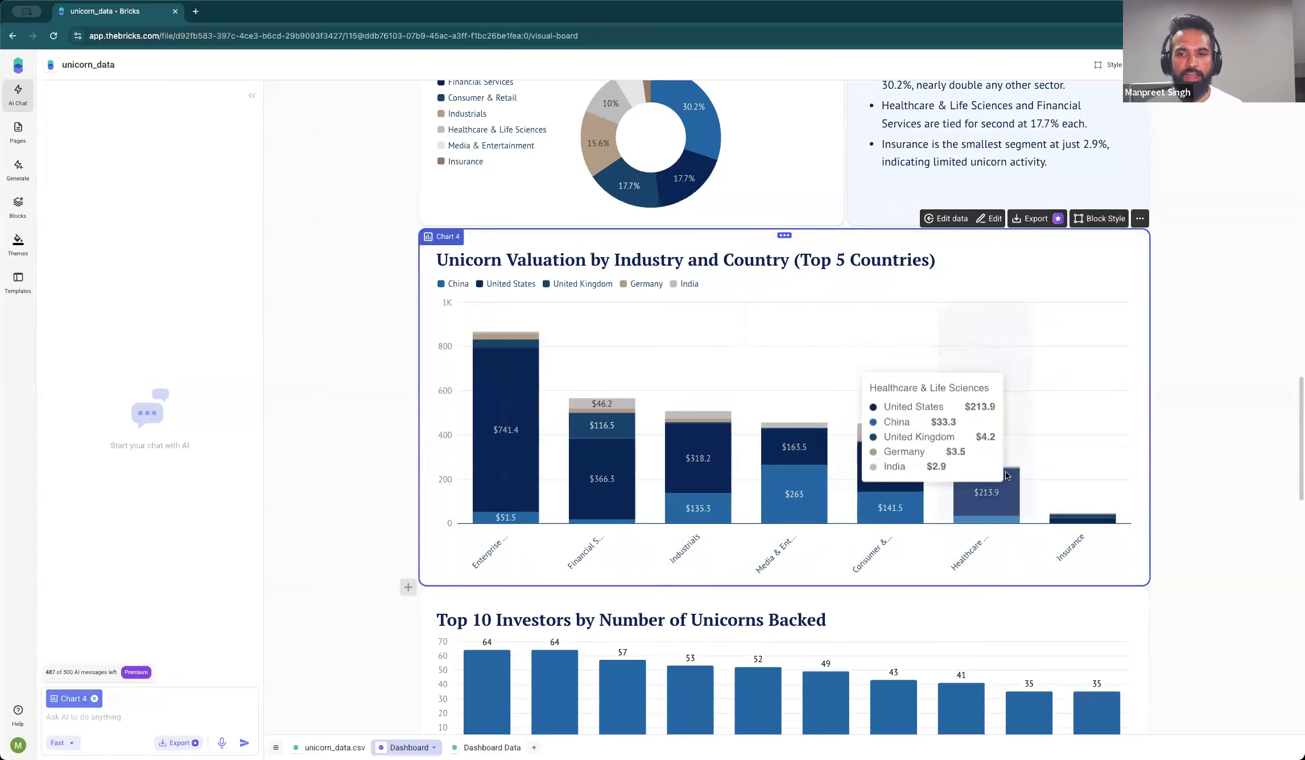
Step: Turn off rounded corners on the Unicorn Valuation by Industry and Country block and give it a light grey background
{"action": "scroll", "coordinate": [987, 433], "scroll_direction": "up", "scroll_amount": 3}
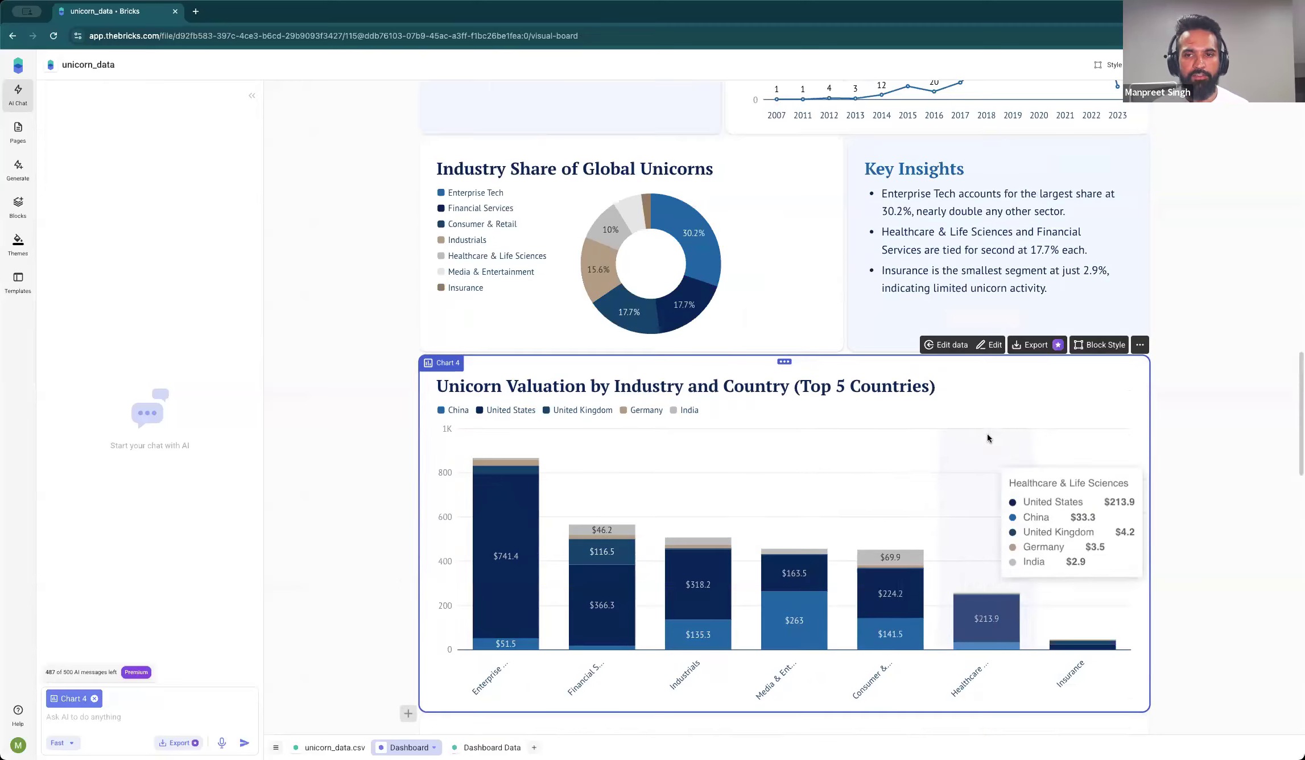
{"action": "left_click", "coordinate": [1109, 345]}
{"action": "left_click", "coordinate": [1136, 412]}
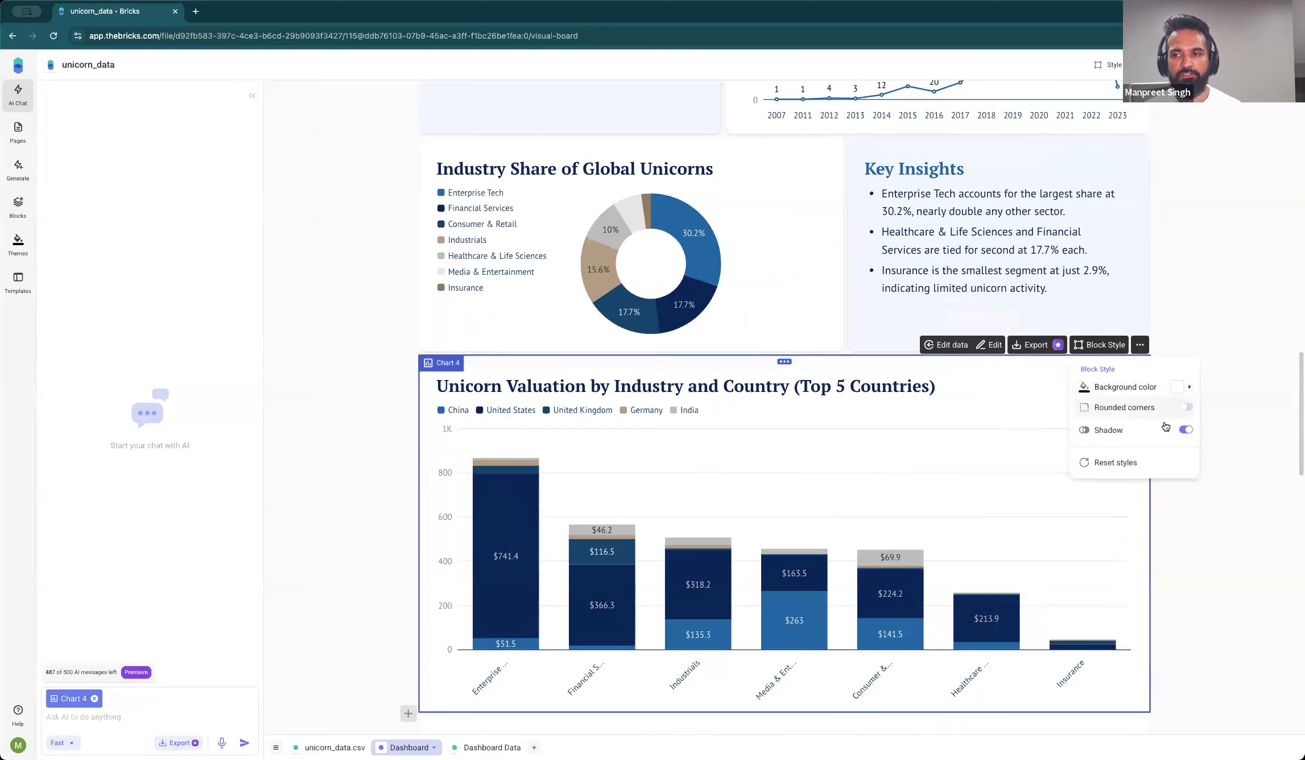
{"action": "left_click", "coordinate": [1161, 387]}
{"action": "left_click", "coordinate": [1146, 432]}
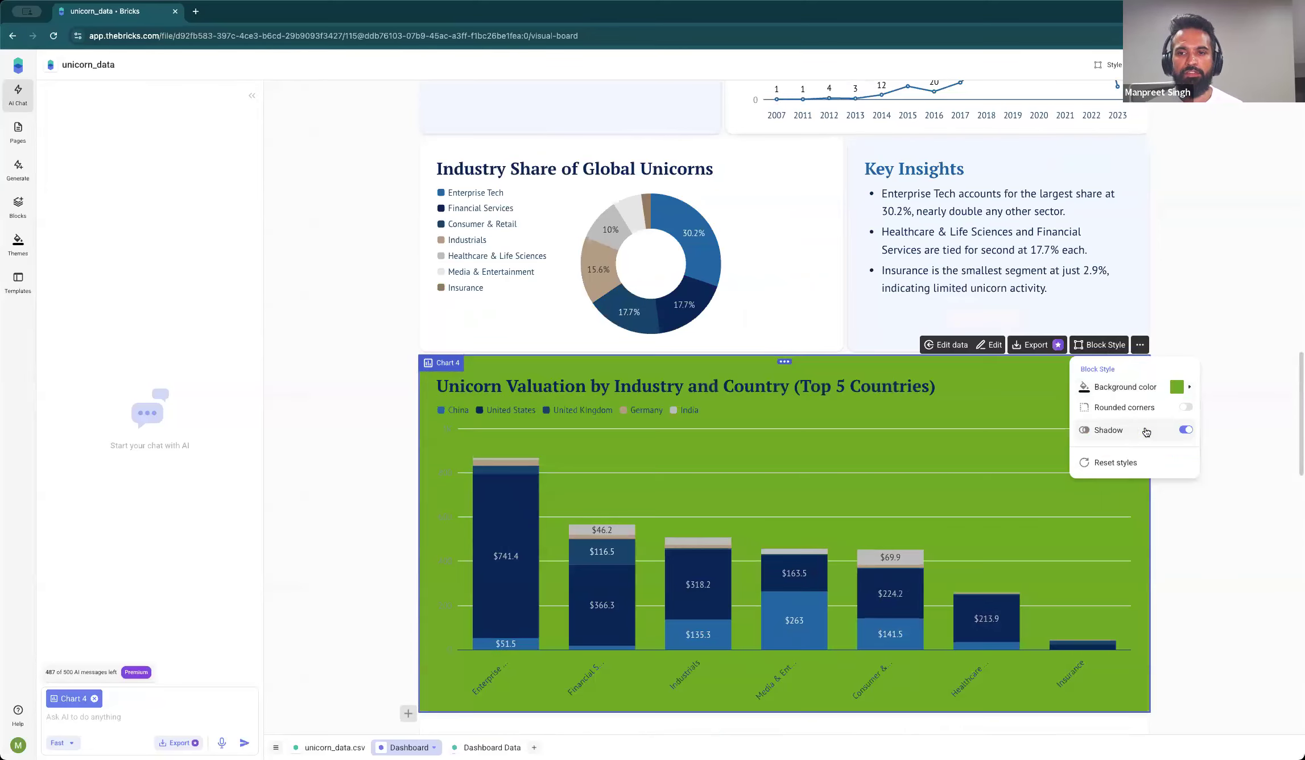
{"action": "left_click", "coordinate": [1158, 388]}
{"action": "left_click", "coordinate": [1095, 414]}
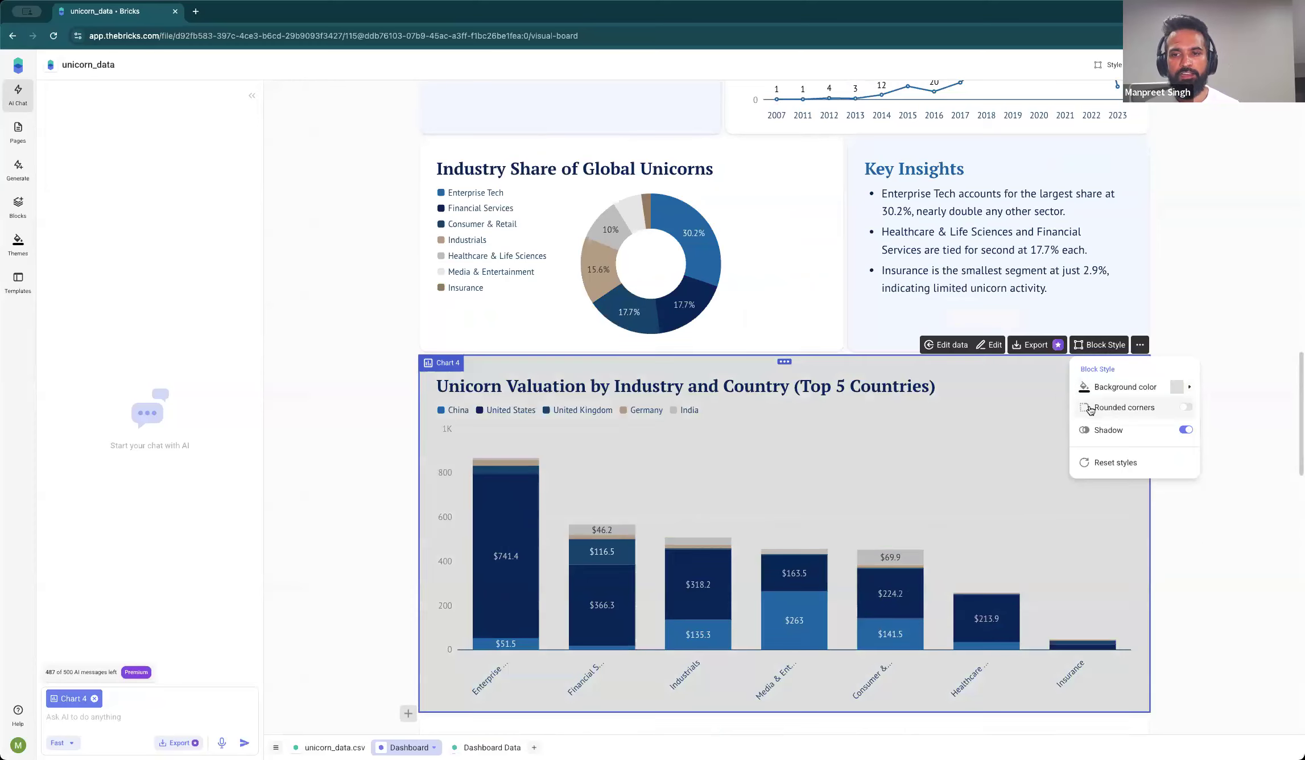
{"action": "left_click", "coordinate": [1207, 345]}
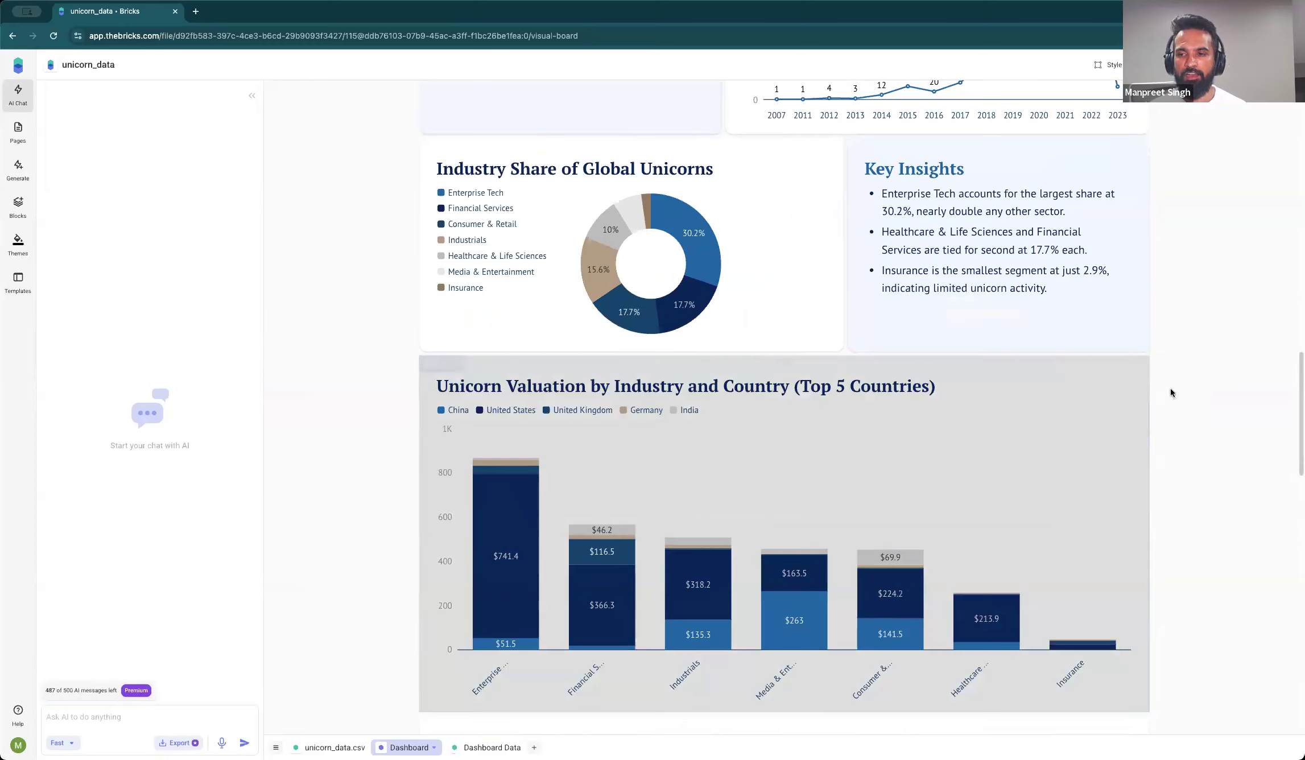
Step: Change the Unicorn Valuation by Industry and Country chart to the Horizontal bars type and return to the dashboard
{"action": "left_click", "coordinate": [1084, 390]}
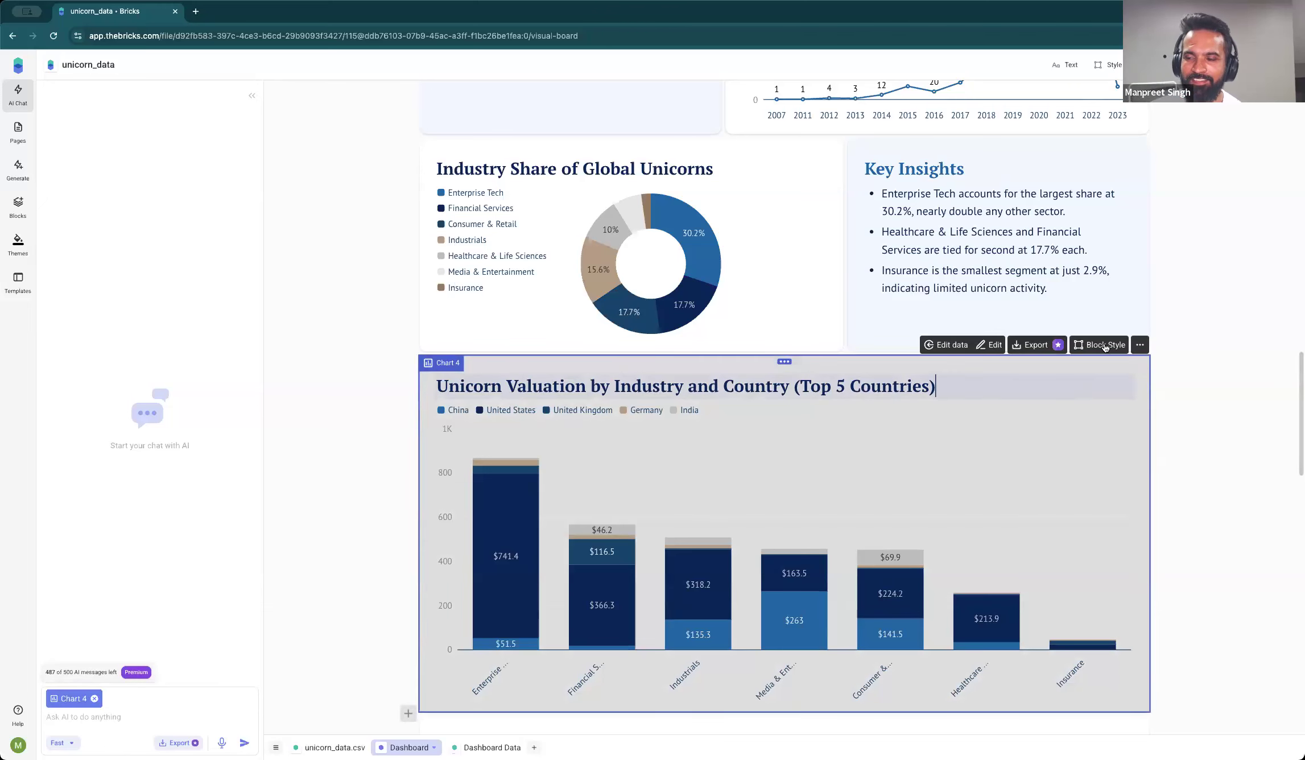
{"action": "left_click", "coordinate": [997, 349]}
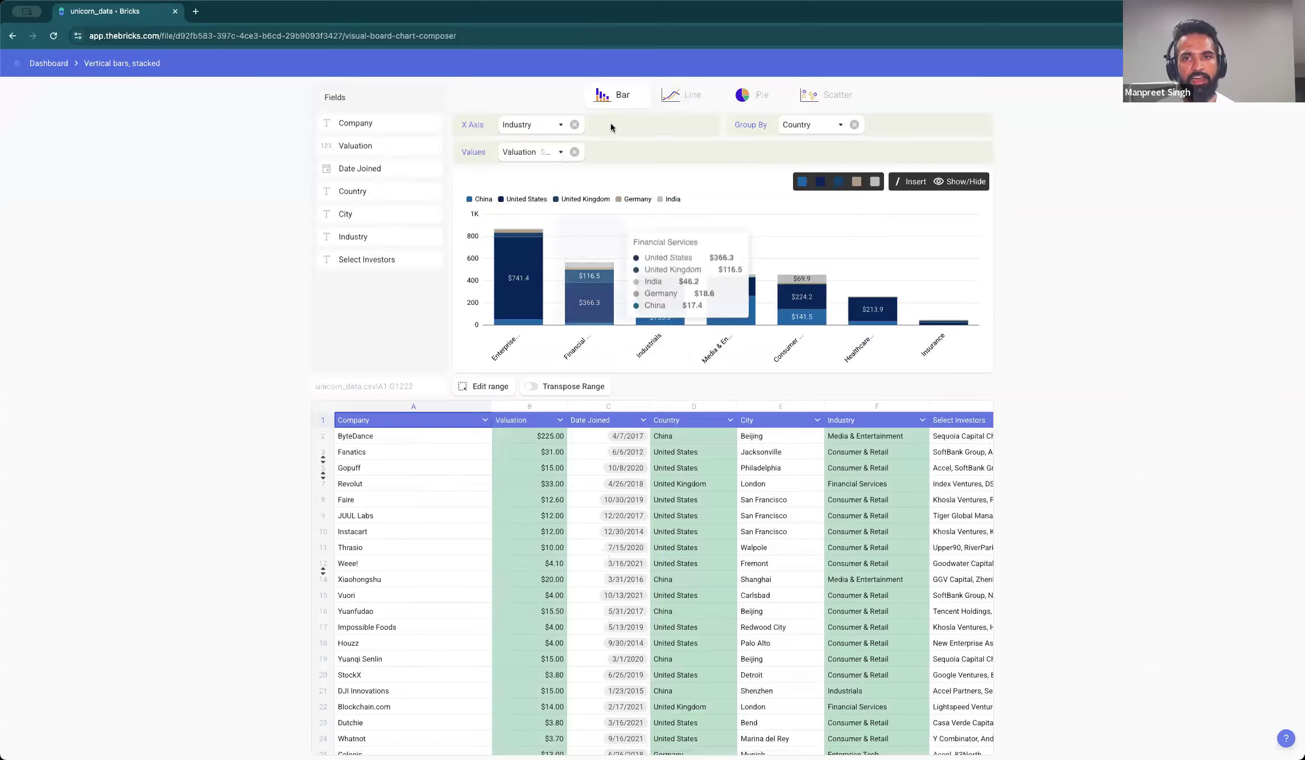
{"action": "left_click", "coordinate": [627, 101]}
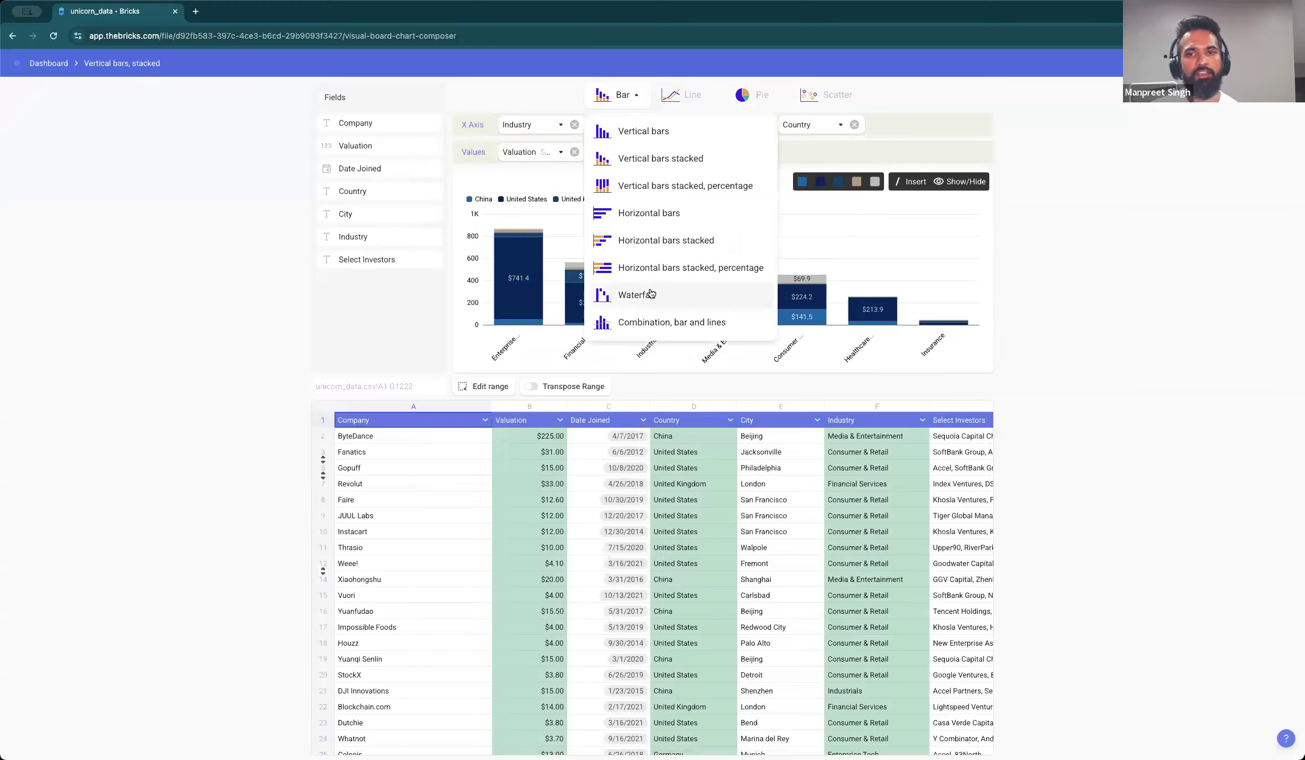
{"action": "left_click", "coordinate": [657, 218]}
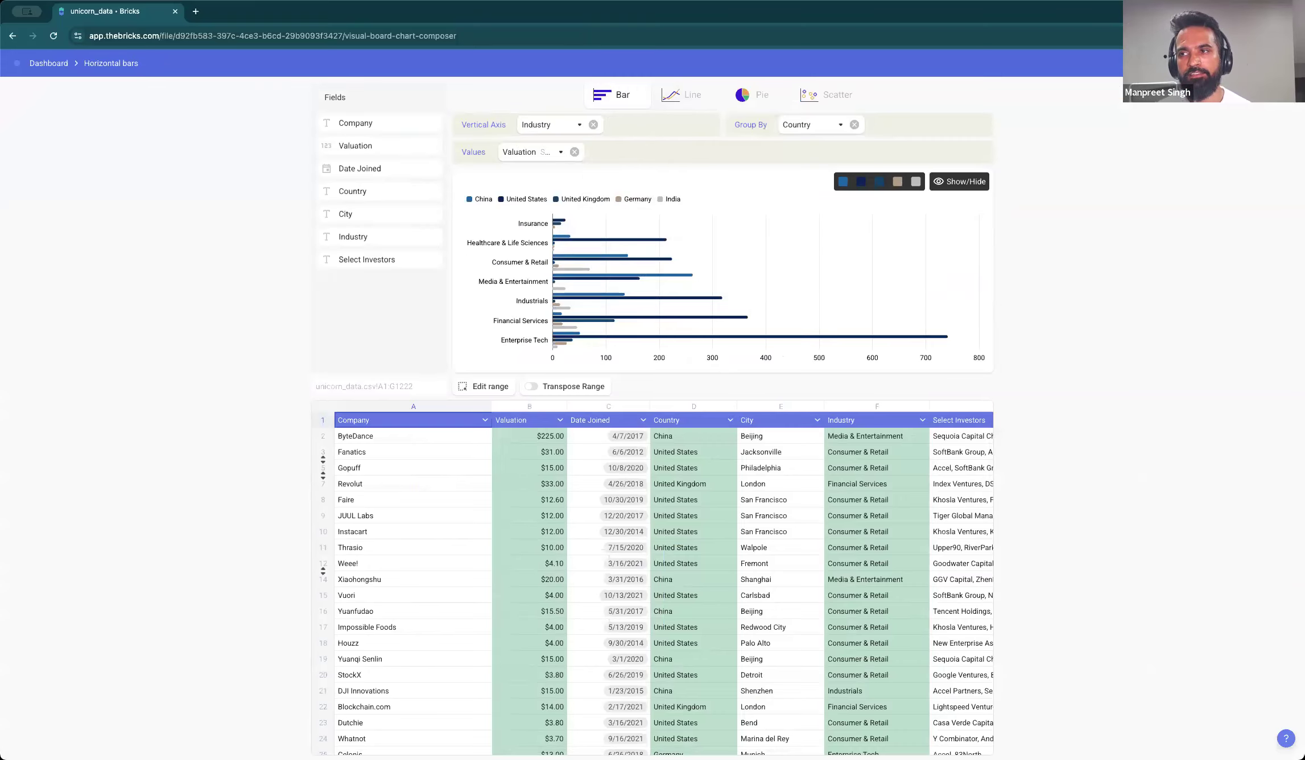
{"action": "left_click", "coordinate": [1269, 64]}
{"action": "left_click", "coordinate": [1241, 395]}
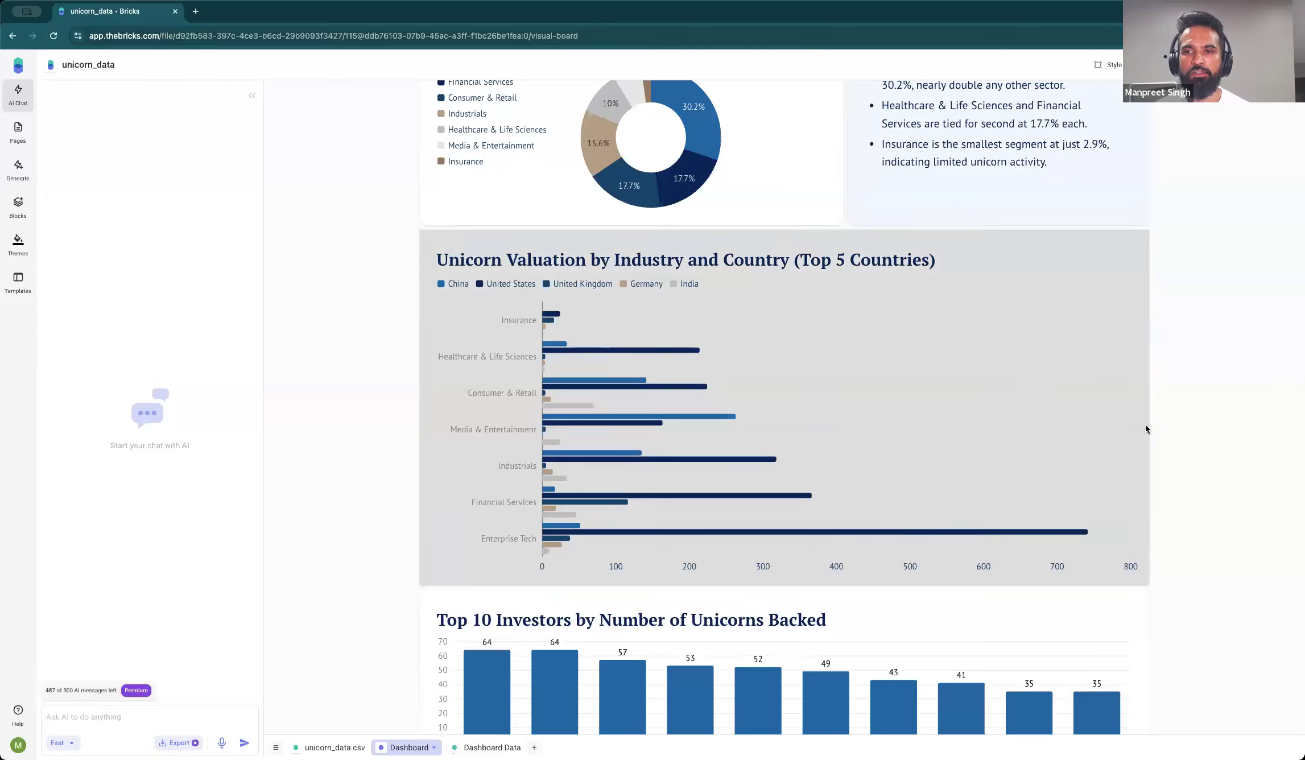
{"action": "mouse_move", "coordinate": [1050, 450]}
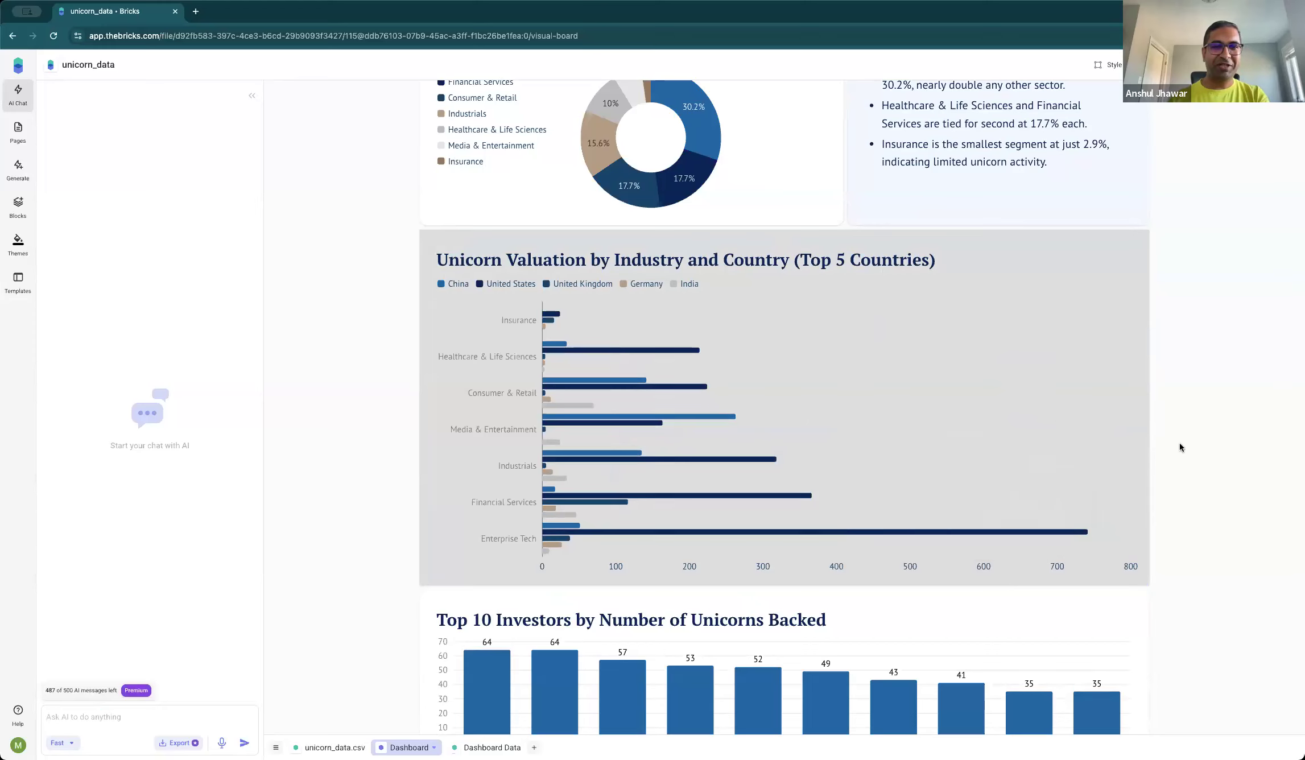
{"action": "scroll", "coordinate": [1180, 447], "scroll_direction": "up", "scroll_amount": 1}
{"action": "scroll", "coordinate": [1178, 452], "scroll_direction": "up", "scroll_amount": 2}
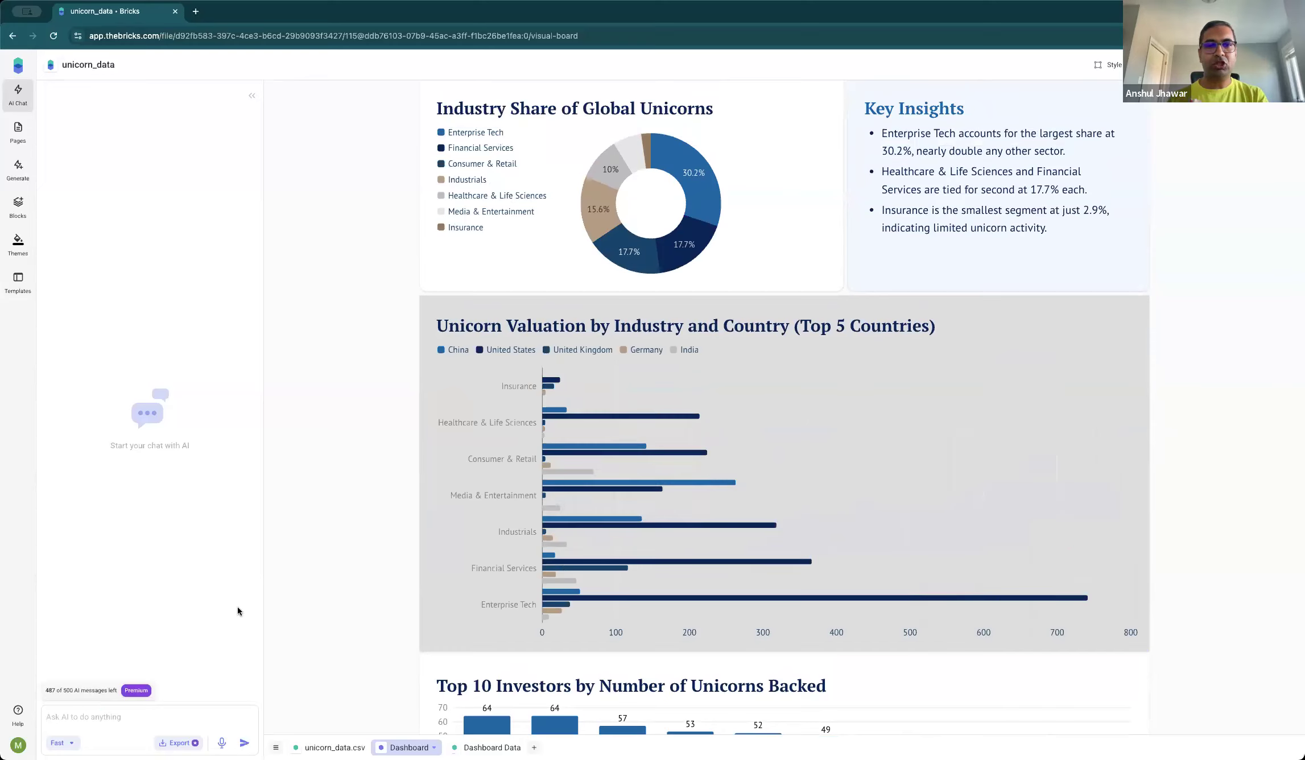
{"action": "left_click", "coordinate": [985, 320]}
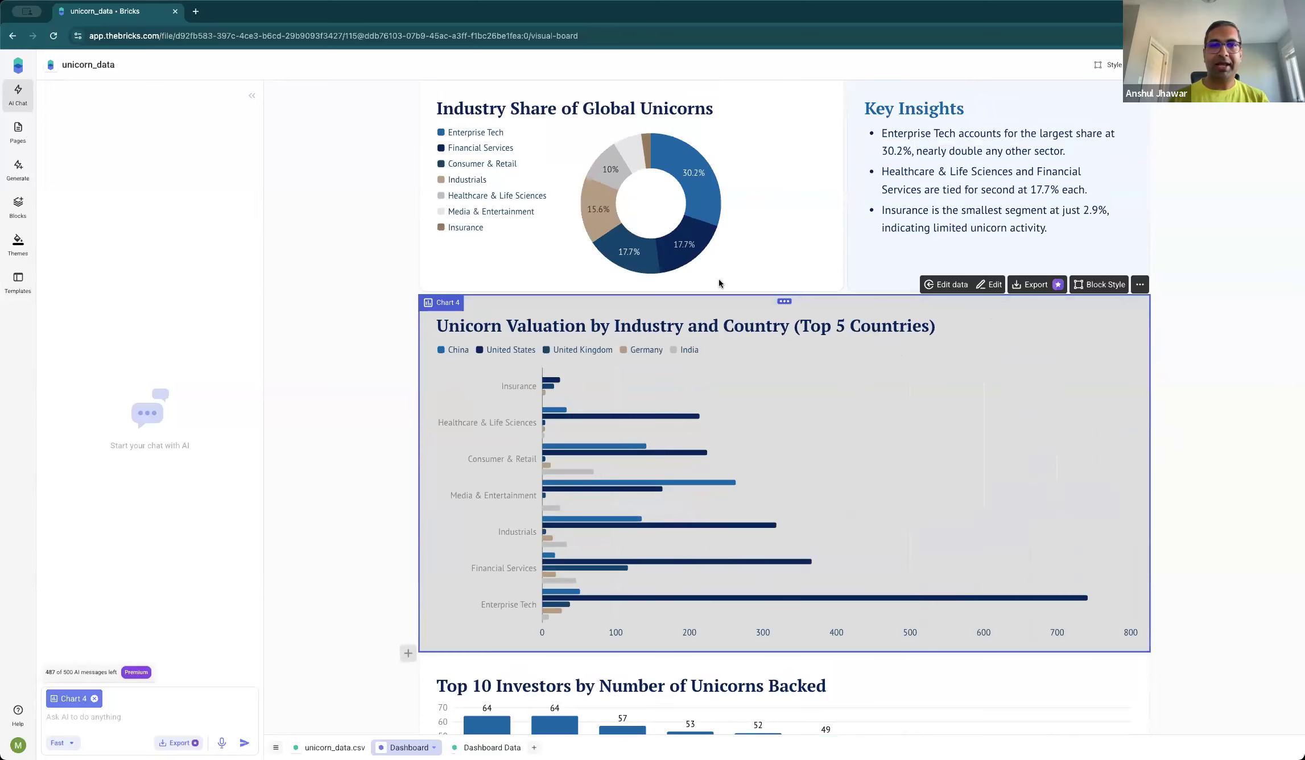
{"action": "scroll", "coordinate": [718, 301], "scroll_direction": "down", "scroll_amount": 1}
Step: Narrow the Global Unicorn Companies Insights Dashboard title block to about three fifths of the row width
{"action": "scroll", "coordinate": [755, 437], "scroll_direction": "up", "scroll_amount": 5}
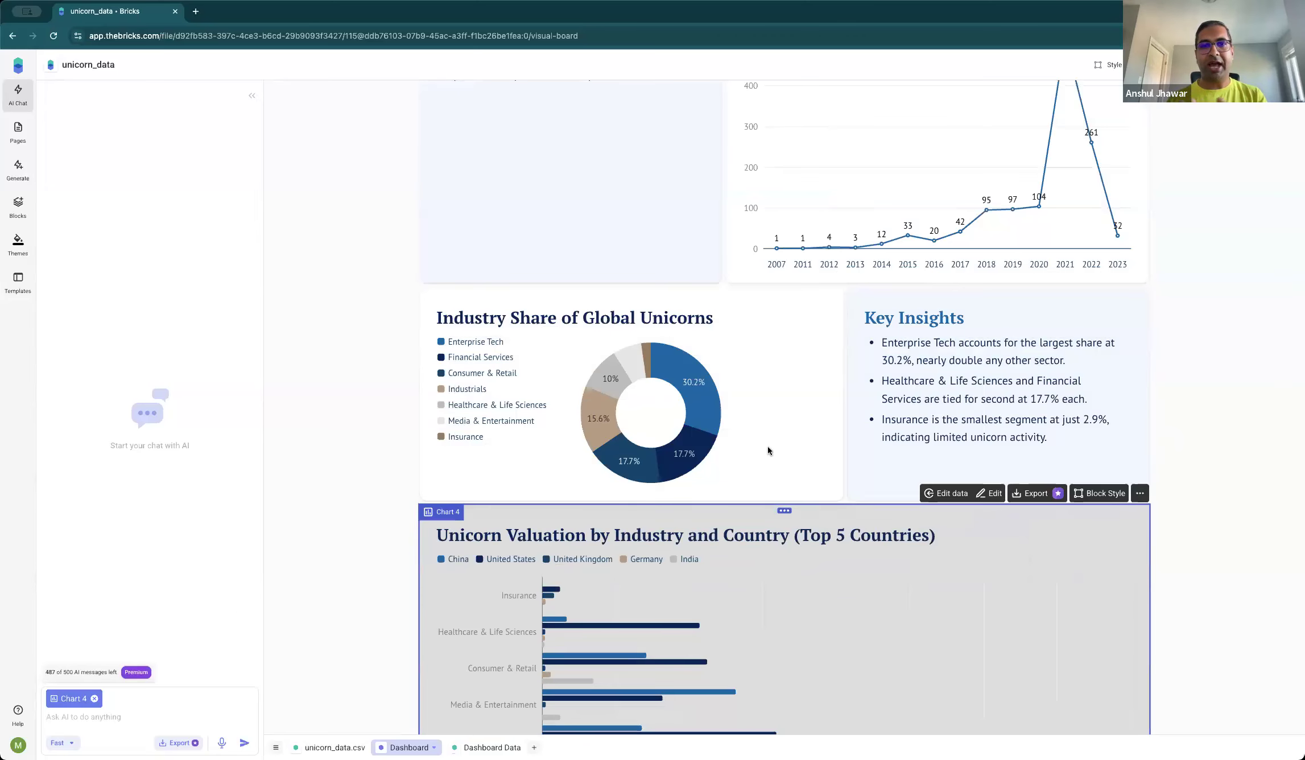
{"action": "scroll", "coordinate": [768, 445], "scroll_direction": "up", "scroll_amount": 2}
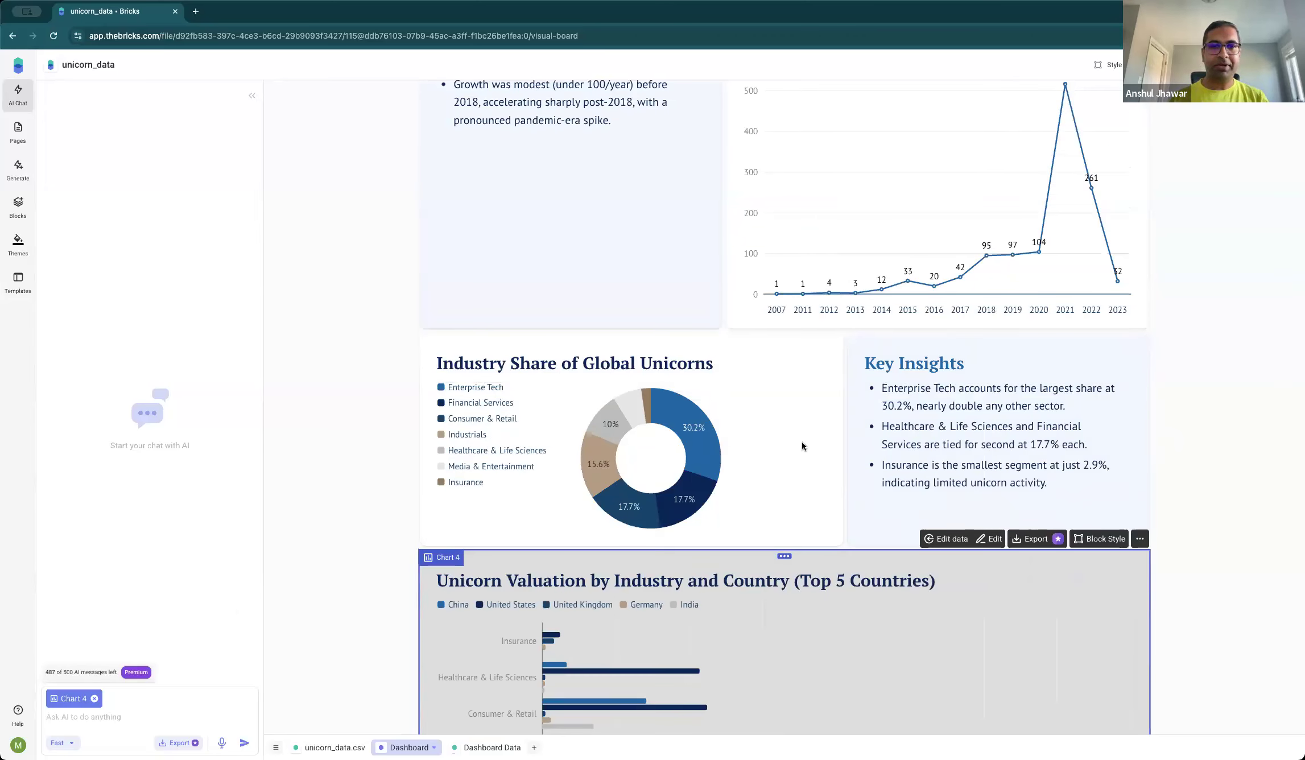
{"action": "scroll", "coordinate": [802, 442], "scroll_direction": "up", "scroll_amount": 15}
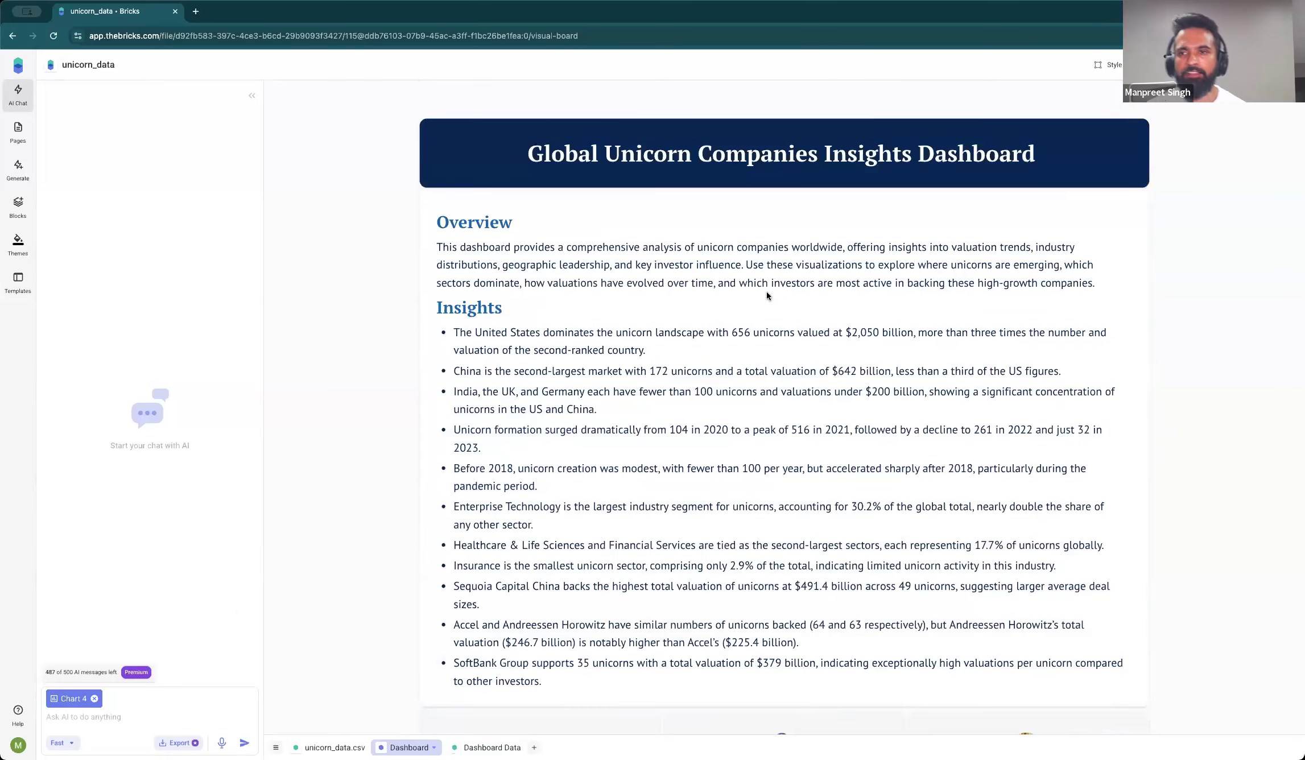
{"action": "left_click", "coordinate": [669, 180]}
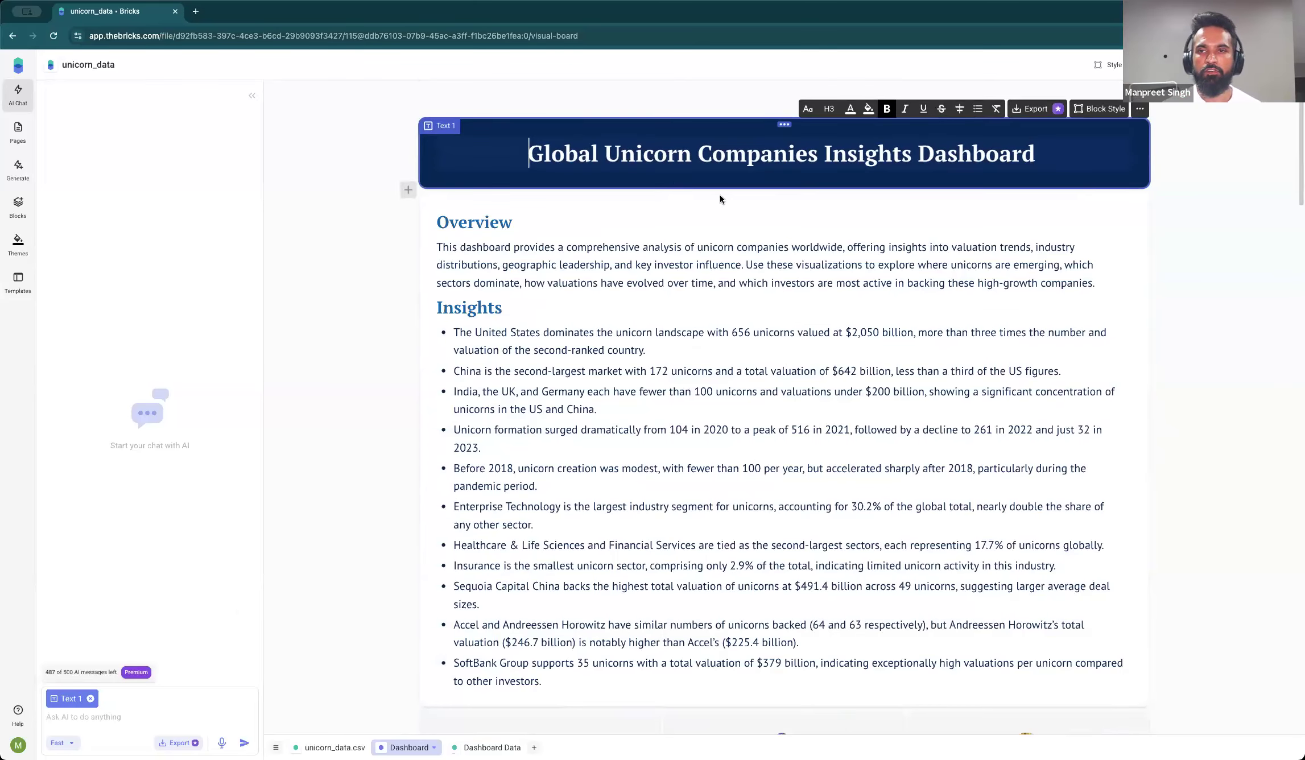
{"action": "left_click_drag", "start_coordinate": [1150, 170], "coordinate": [890, 125]}
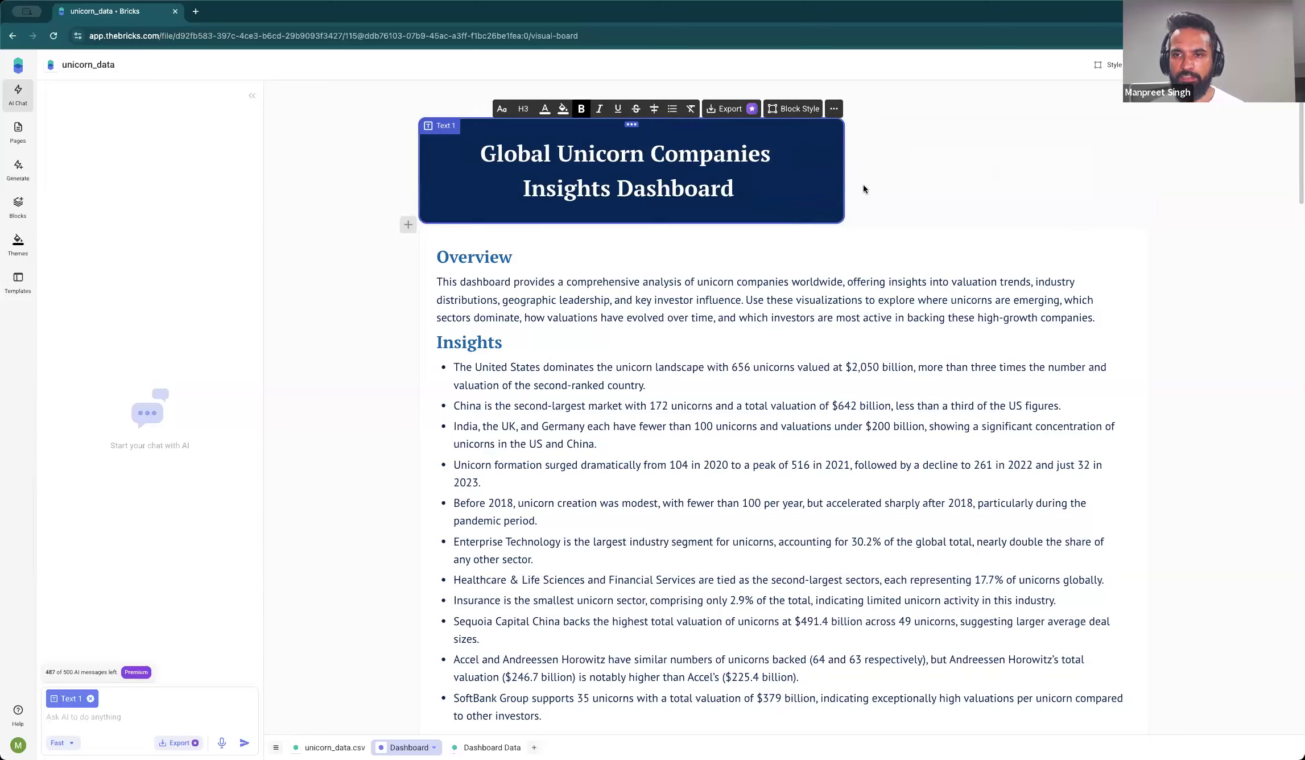
Step: Add an image block in the empty space beside the dashboard title and upload the Bricks logo into it
{"action": "left_click", "coordinate": [341, 188]}
{"action": "left_click", "coordinate": [830, 181]}
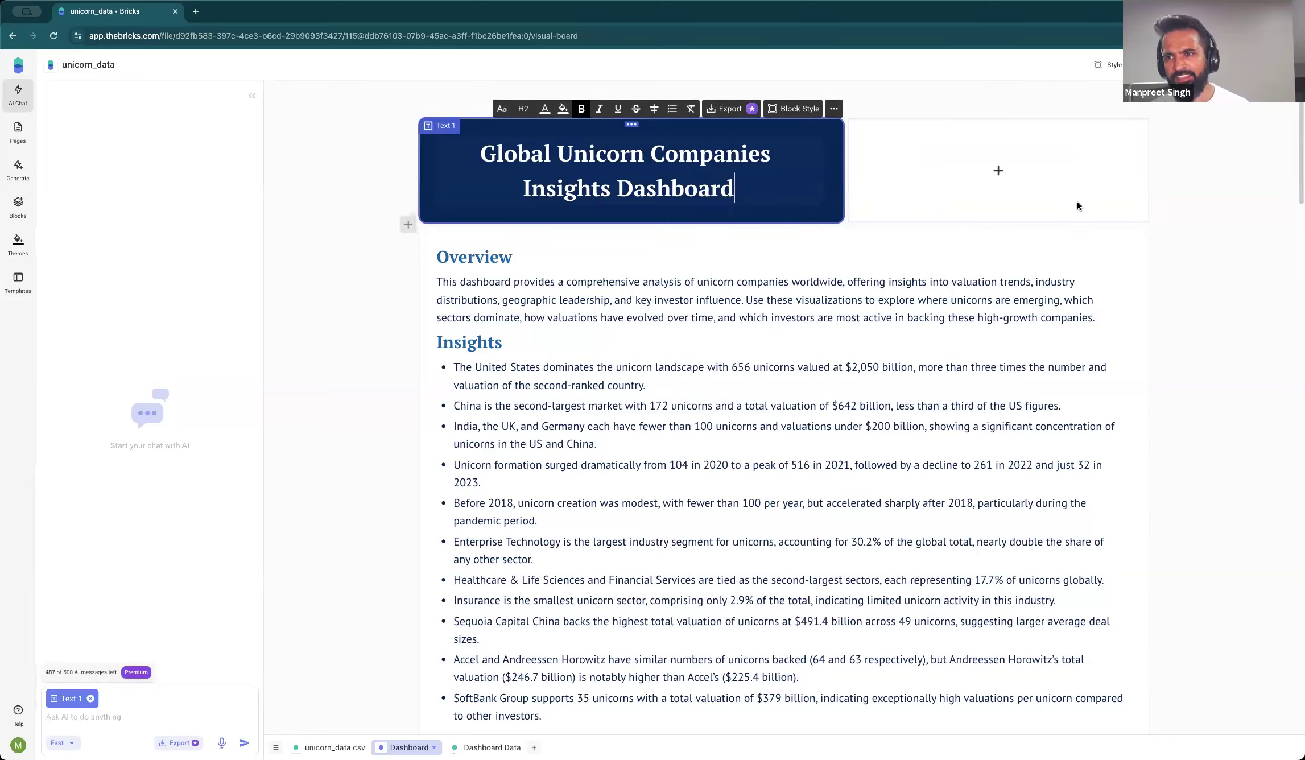
{"action": "left_click", "coordinate": [1210, 352]}
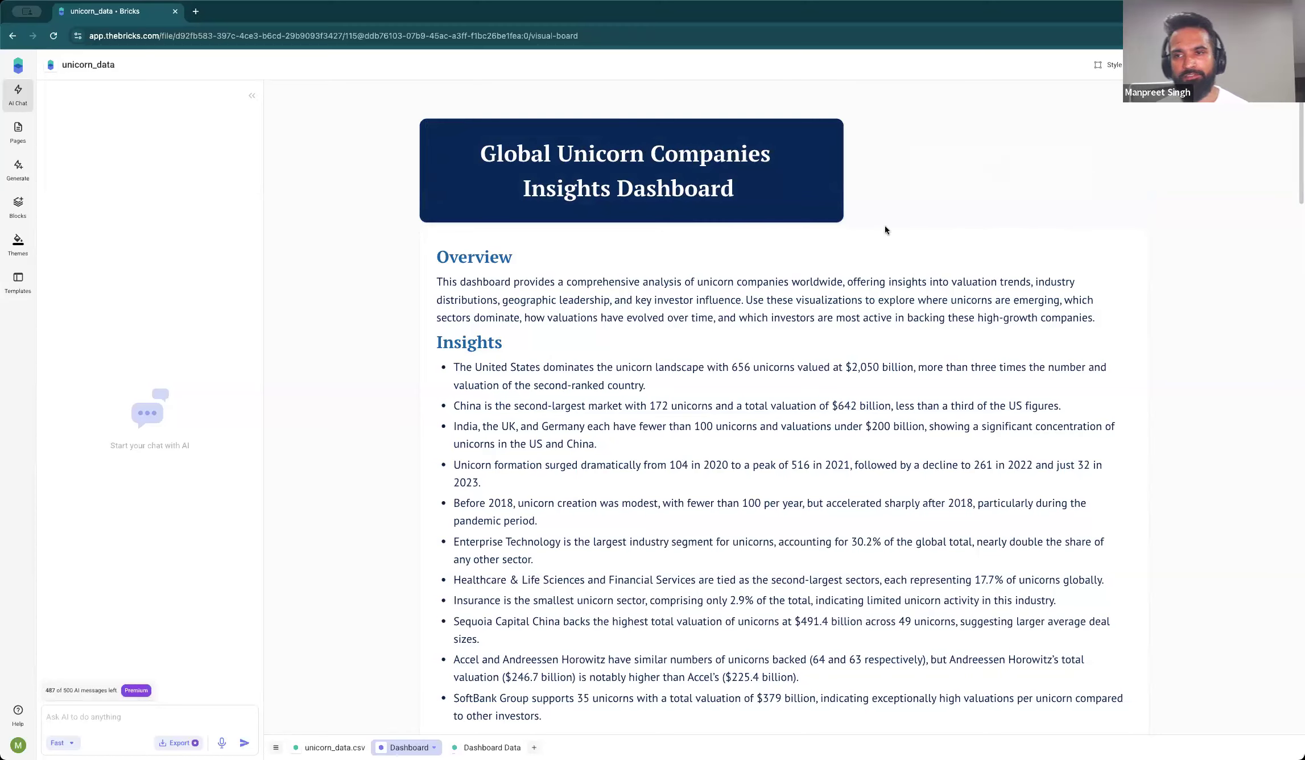
{"action": "left_click", "coordinate": [905, 180]}
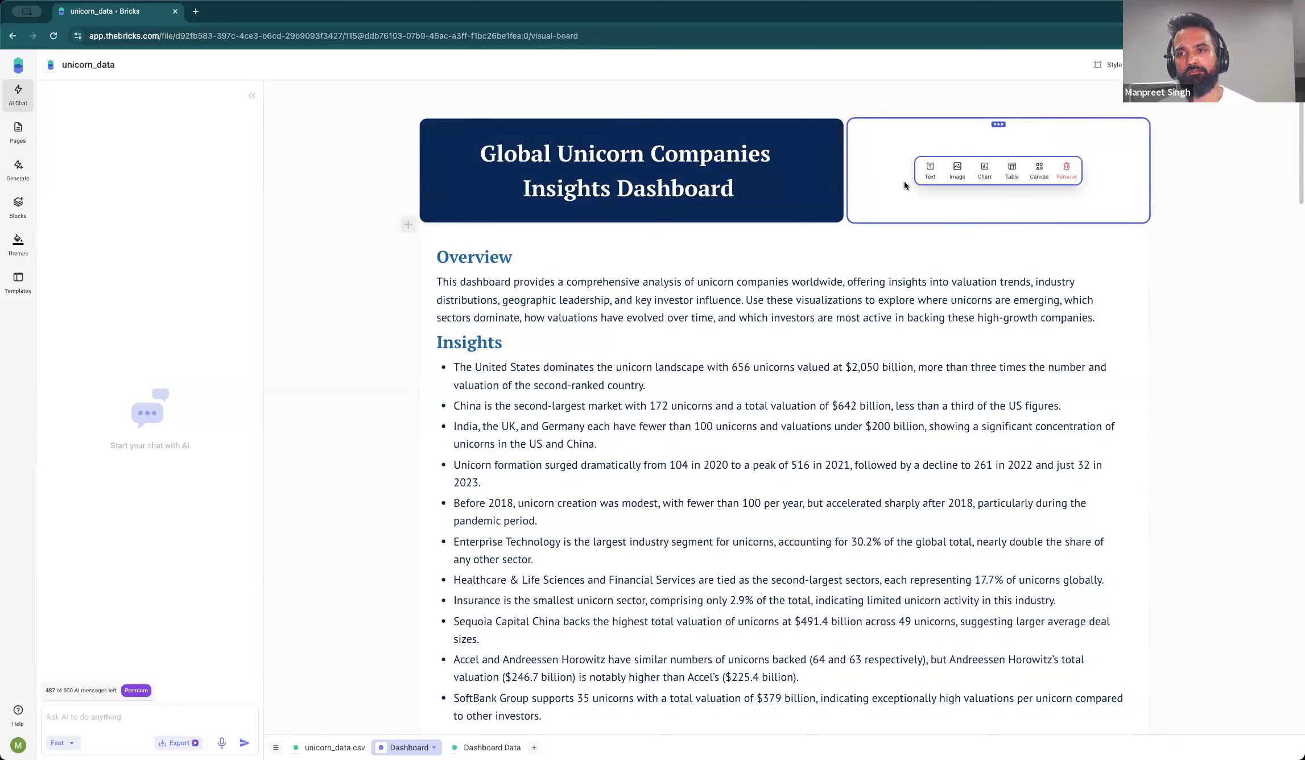
{"action": "left_click", "coordinate": [957, 171]}
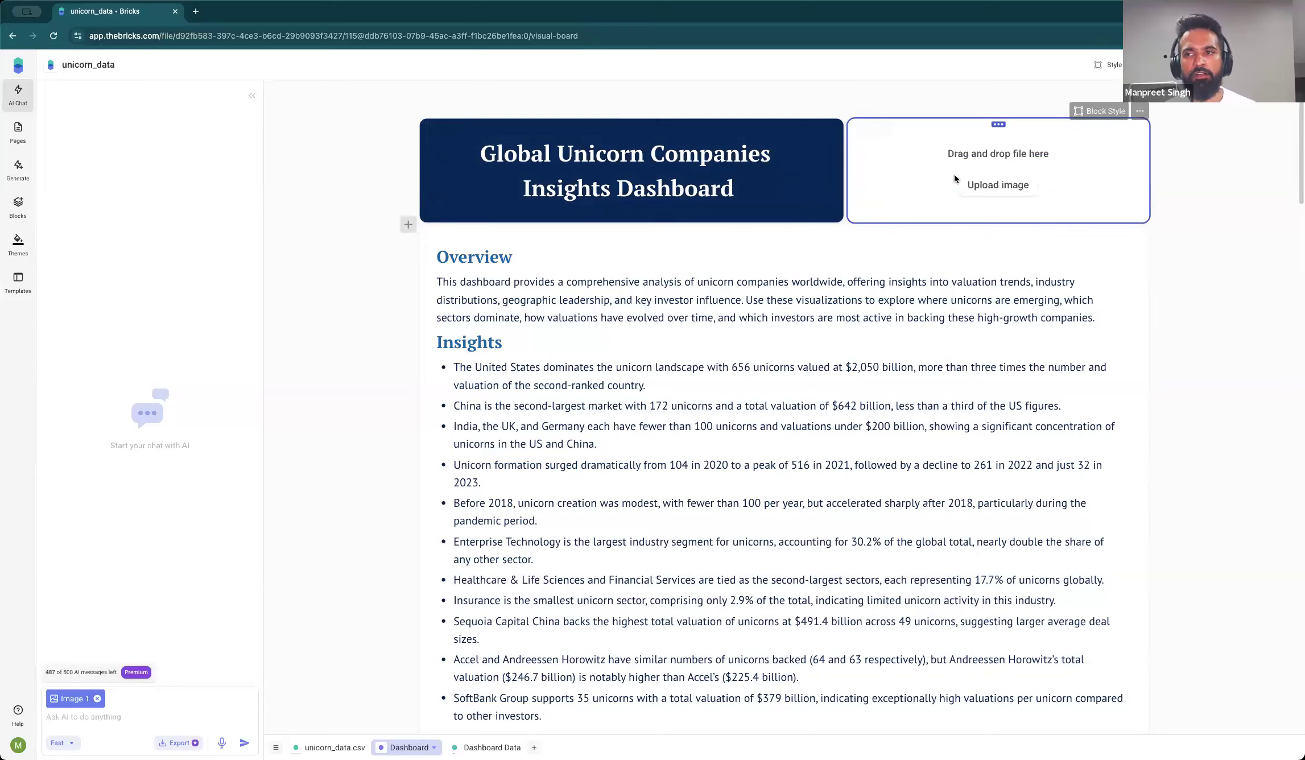
{"action": "left_click", "coordinate": [987, 191]}
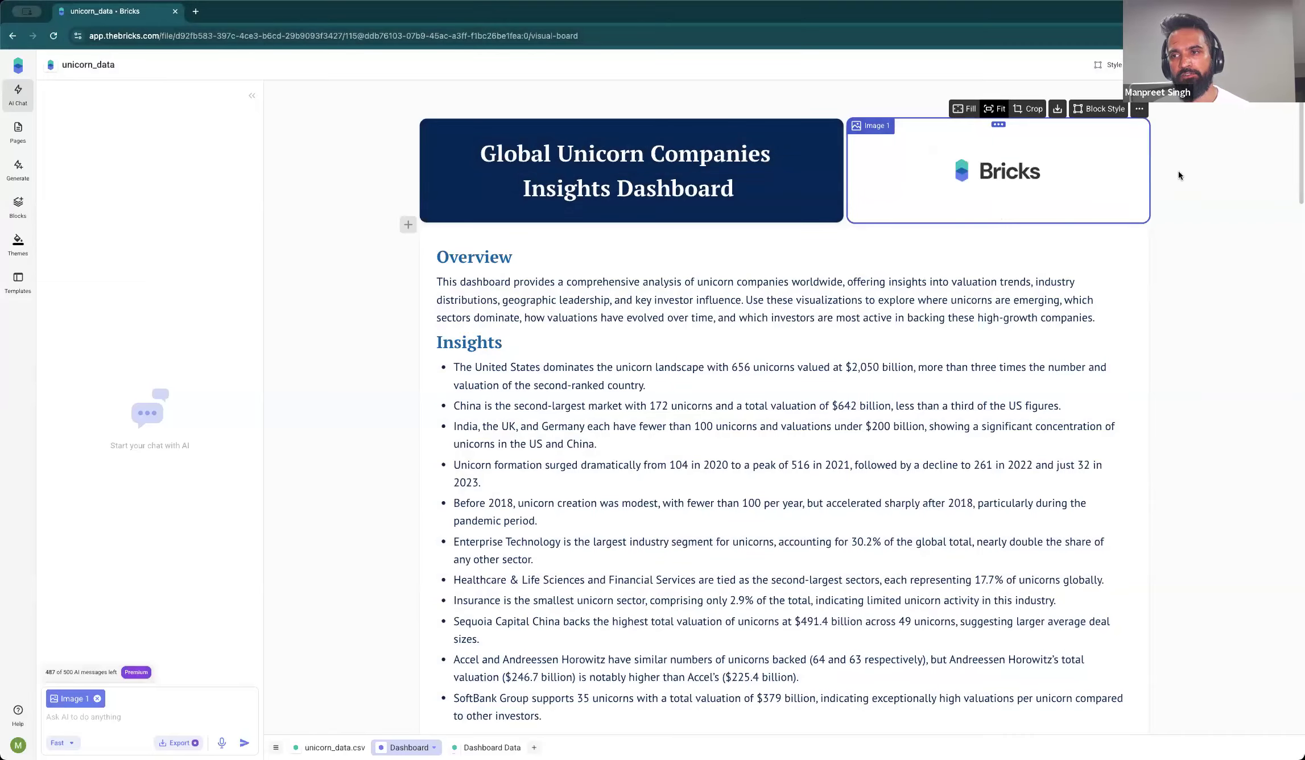
Step: Widen the dashboard title block to about two thirds of the row, narrowing the logo block beside it
{"action": "left_click", "coordinate": [832, 185]}
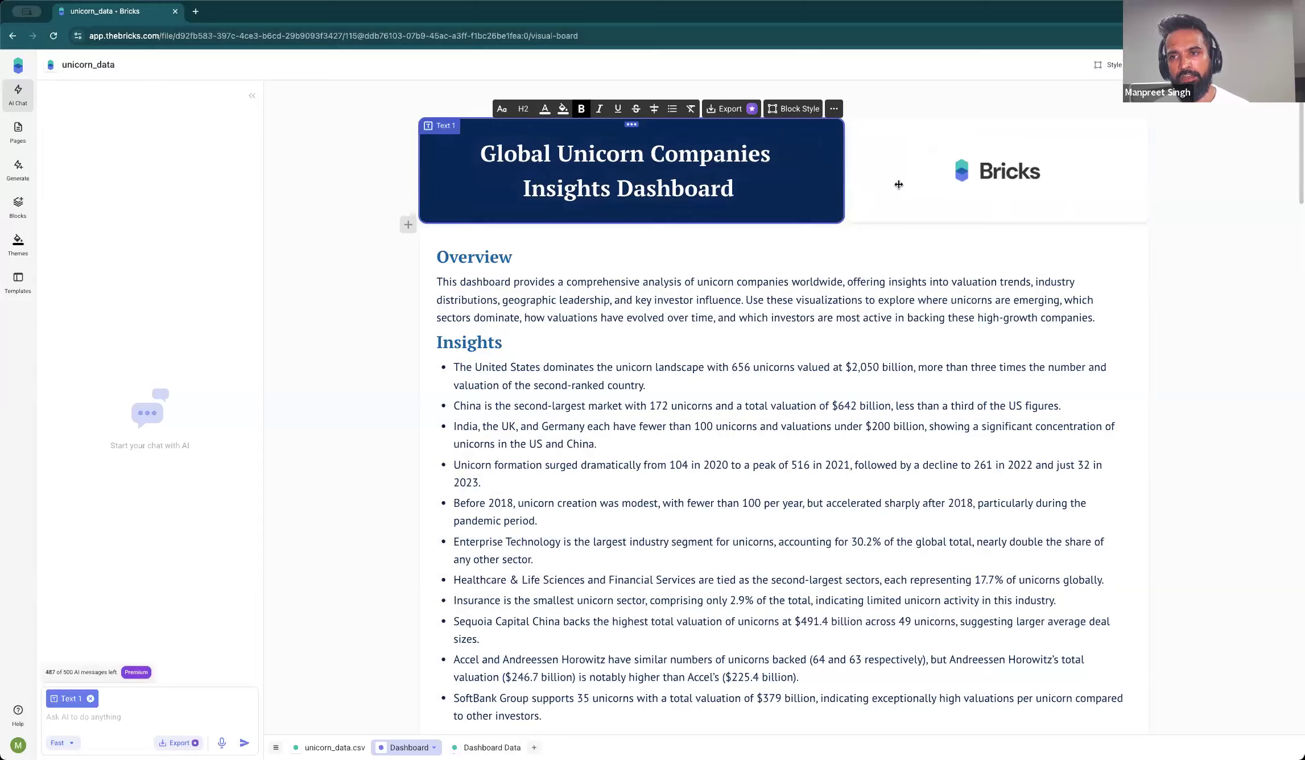
{"action": "left_click_drag", "start_coordinate": [899, 185], "coordinate": [909, 184]}
{"action": "left_click", "coordinate": [1229, 223]}
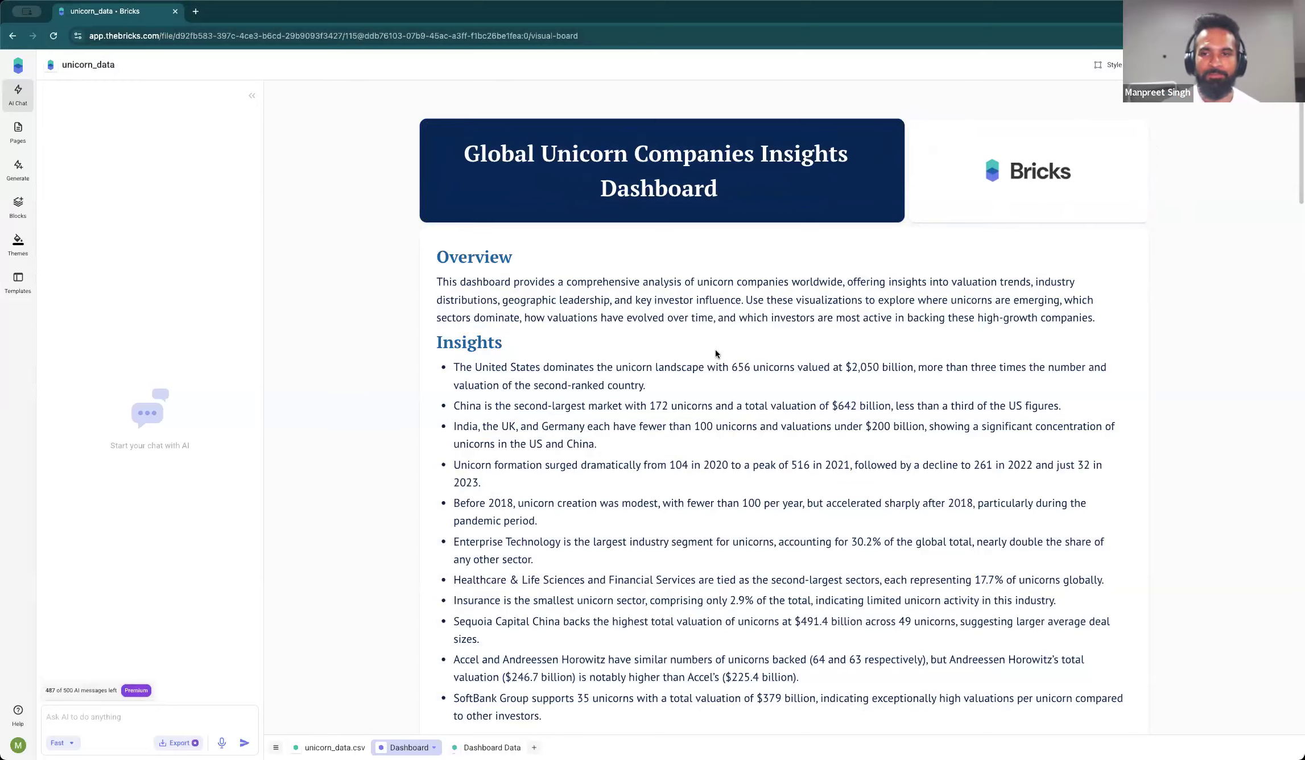
Step: Apply the purple Creative theme to the whole dashboard
{"action": "scroll", "coordinate": [726, 410], "scroll_direction": "down", "scroll_amount": 9}
{"action": "scroll", "coordinate": [743, 437], "scroll_direction": "down", "scroll_amount": 13}
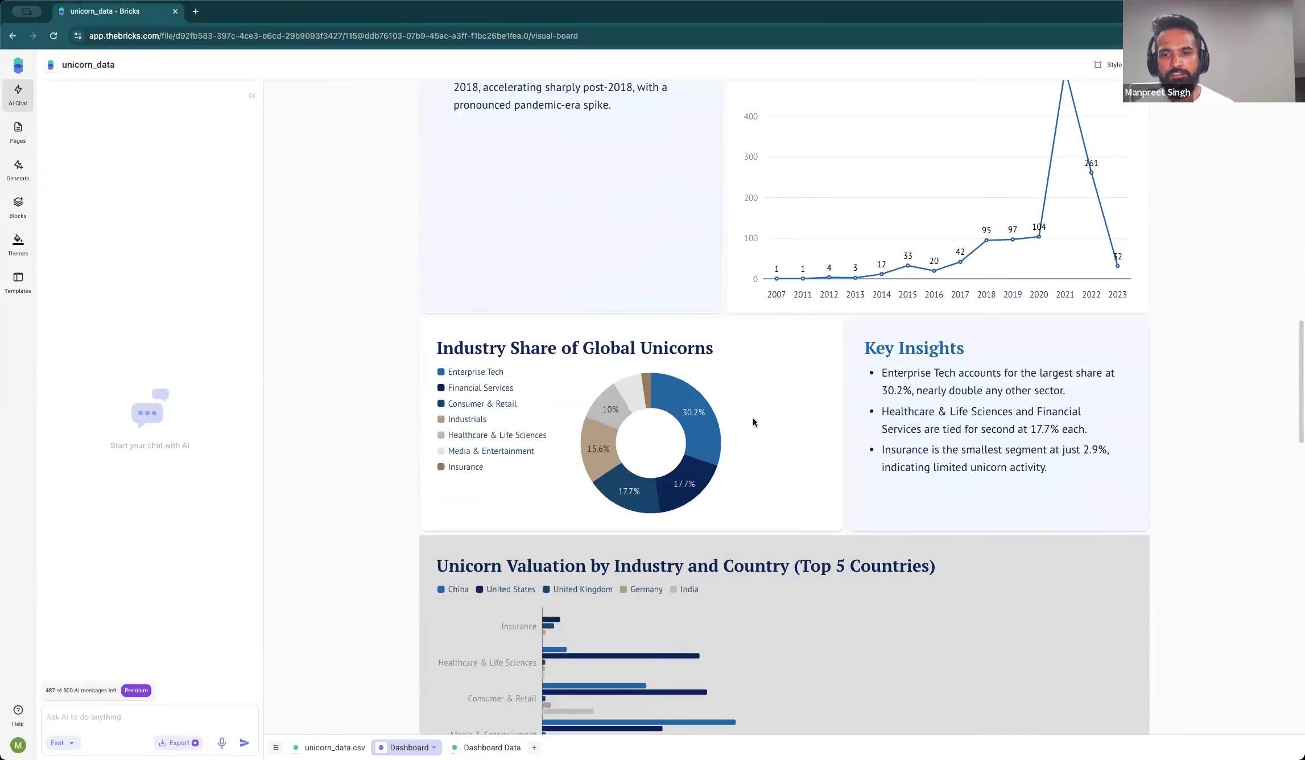
{"action": "scroll", "coordinate": [846, 404], "scroll_direction": "up", "scroll_amount": 20}
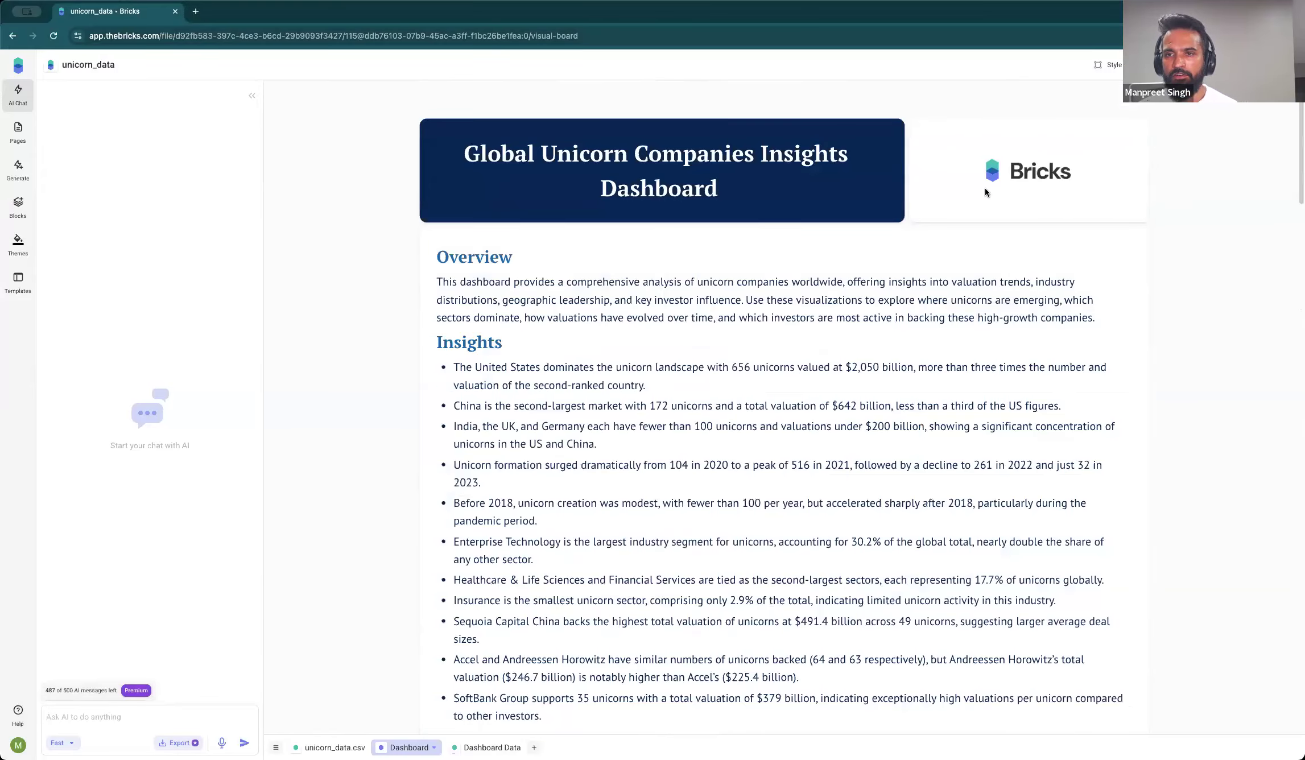
{"action": "scroll", "coordinate": [904, 303], "scroll_direction": "down", "scroll_amount": 1}
{"action": "scroll", "coordinate": [900, 310], "scroll_direction": "down", "scroll_amount": 5}
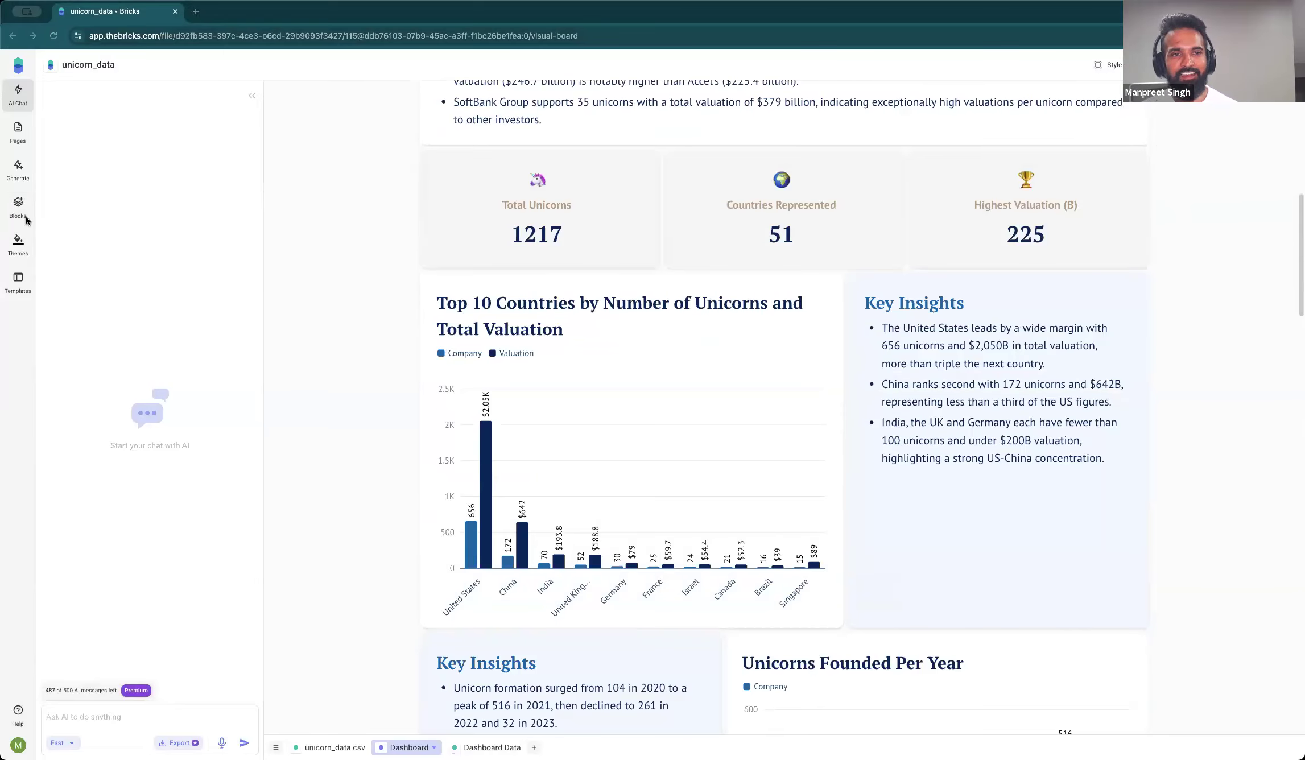
{"action": "left_click", "coordinate": [18, 242]}
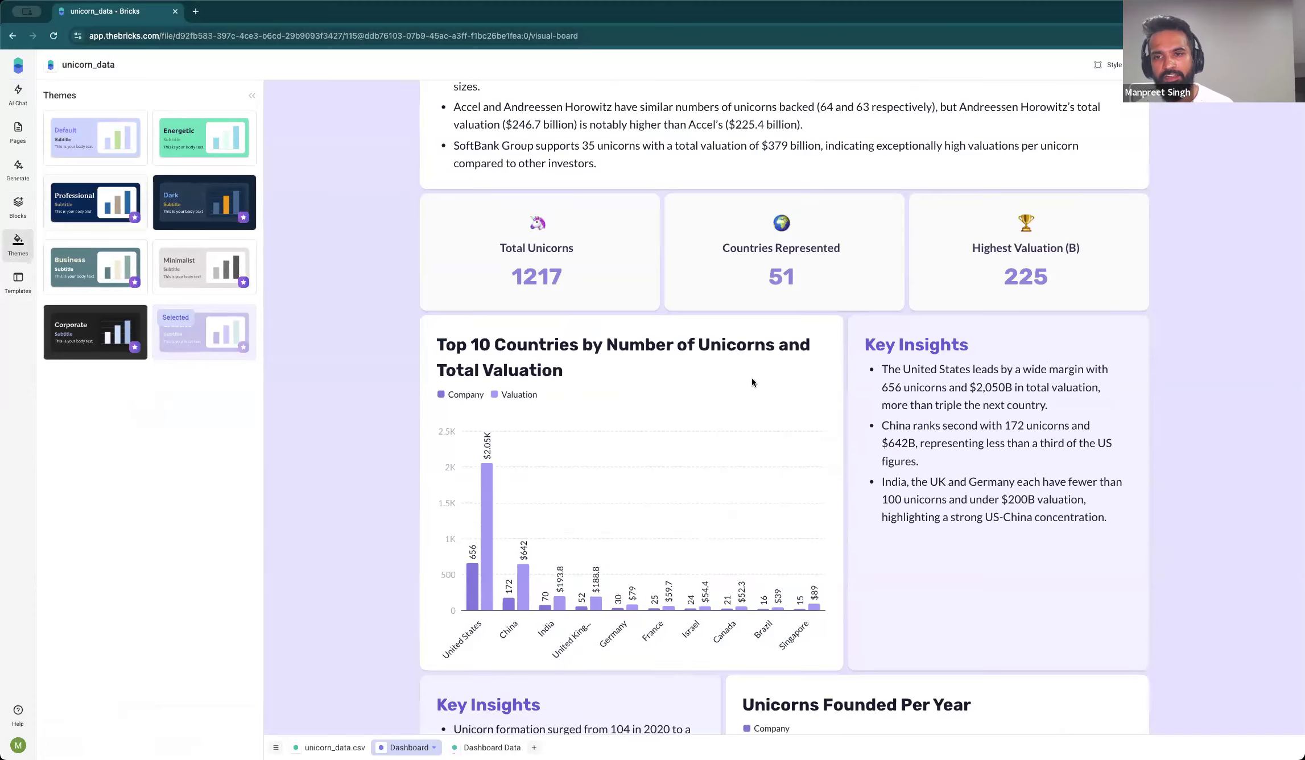
{"action": "scroll", "coordinate": [763, 432], "scroll_direction": "up", "scroll_amount": 4}
{"action": "scroll", "coordinate": [772, 490], "scroll_direction": "down", "scroll_amount": 3}
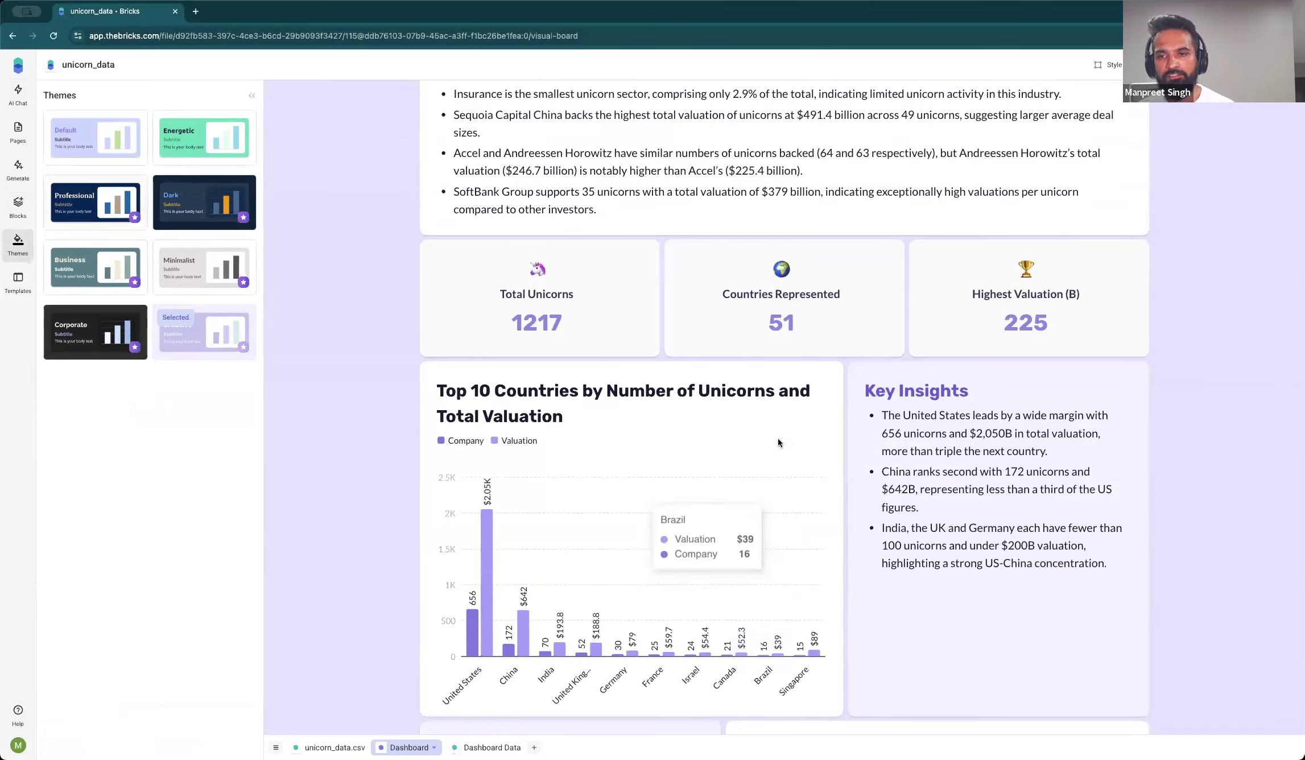
Step: Recolour the Top 10 Countries chart with dark blue Company bars and red Valuation bars, and return to the dashboard
{"action": "left_click", "coordinate": [788, 398]}
{"action": "left_click", "coordinate": [683, 353]}
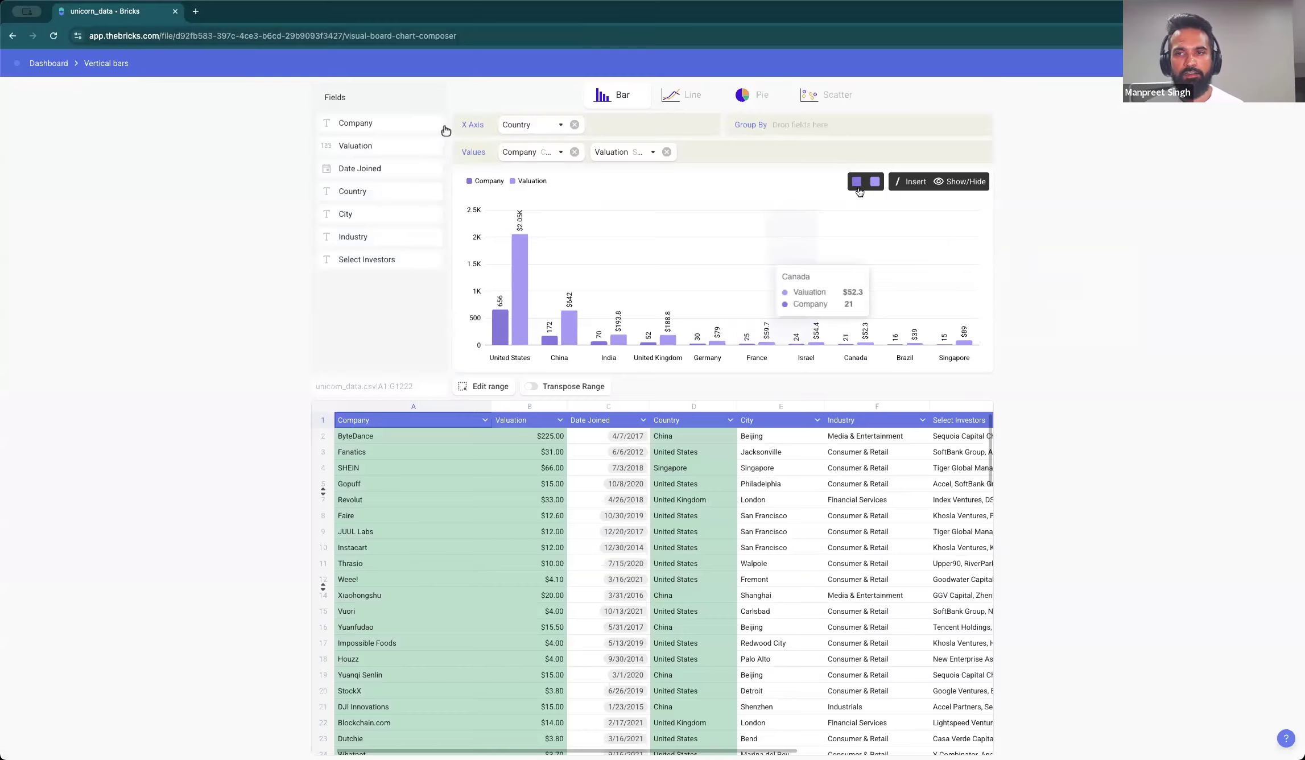
{"action": "left_click", "coordinate": [859, 185]}
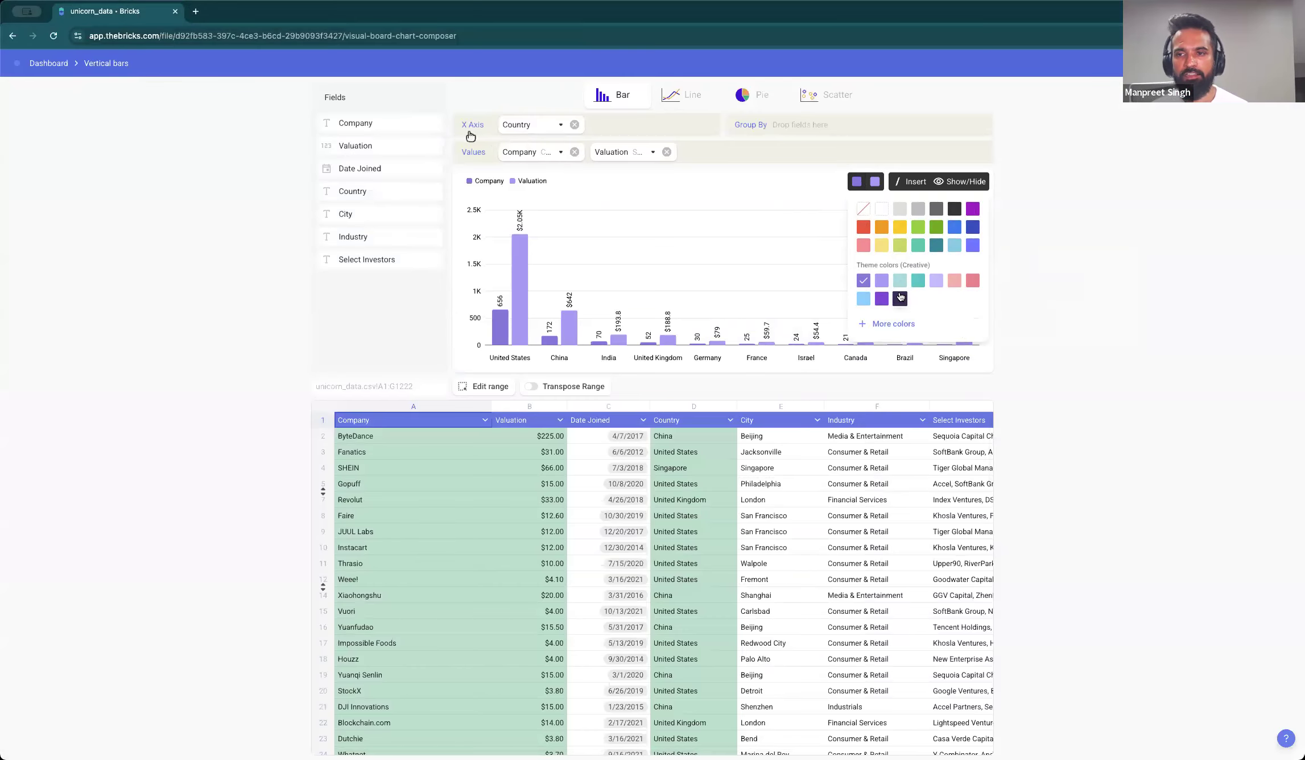
{"action": "left_click", "coordinate": [971, 227]}
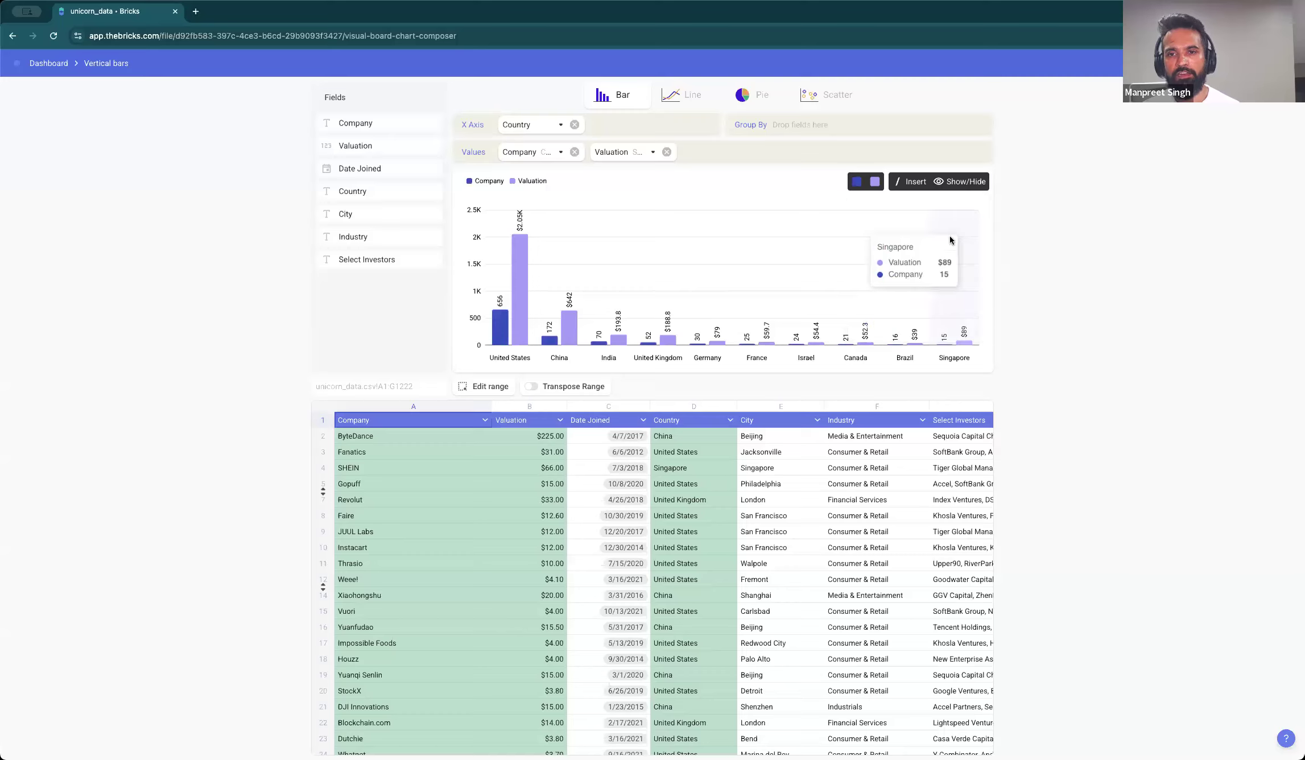
{"action": "left_click", "coordinate": [875, 181]}
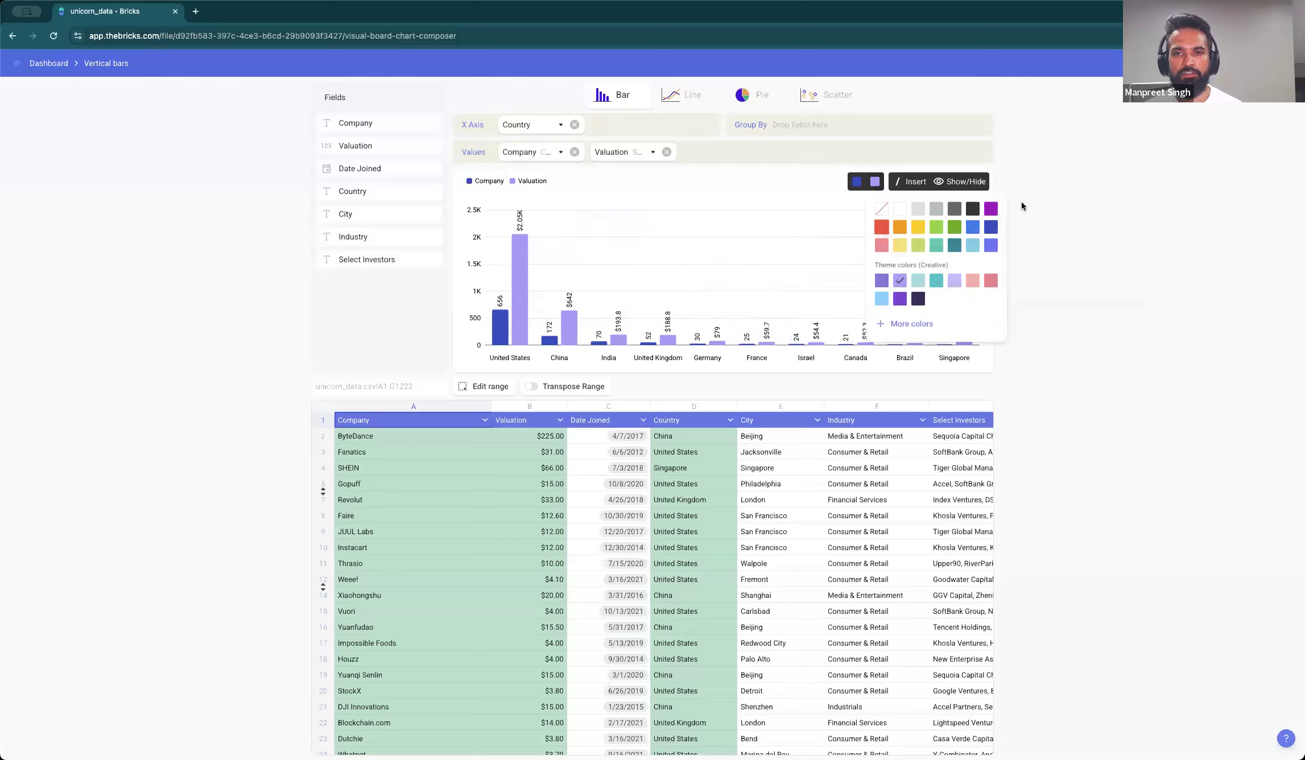
{"action": "left_click", "coordinate": [885, 230]}
{"action": "left_click", "coordinate": [1269, 63]}
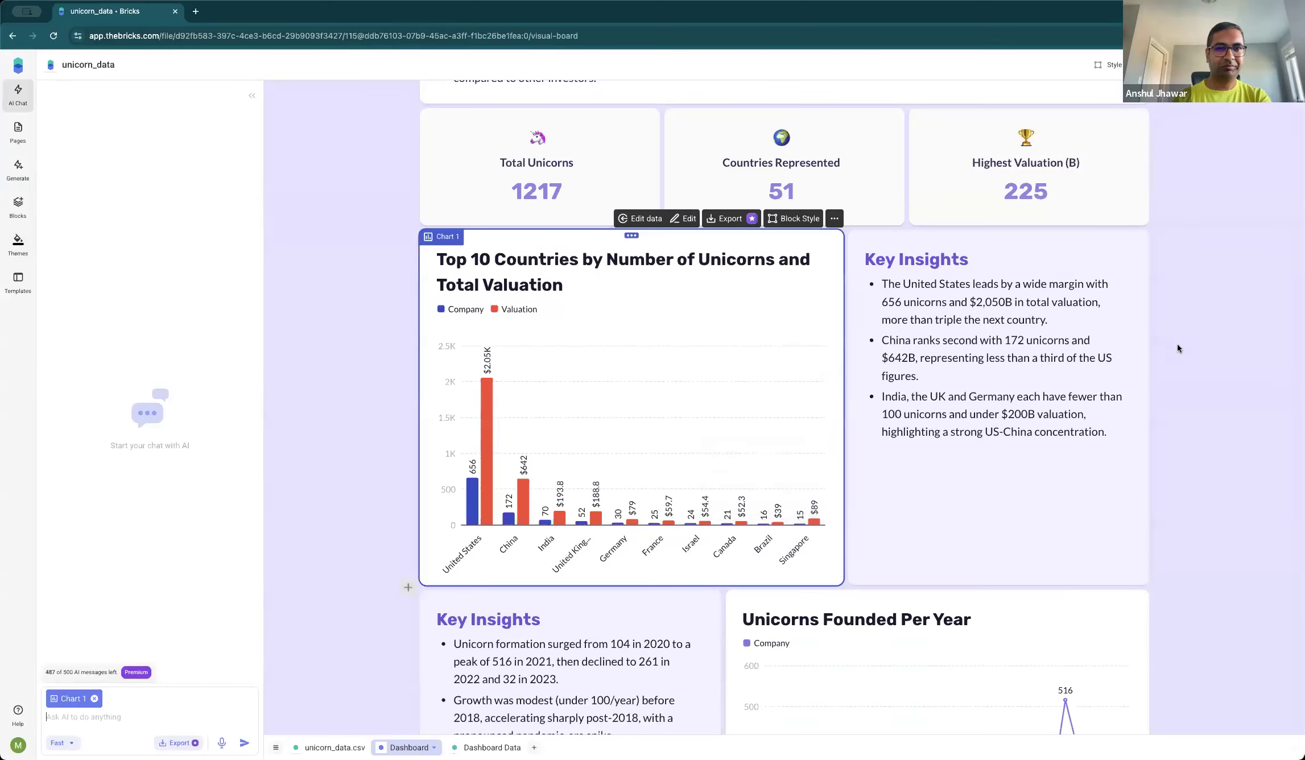
{"action": "left_click", "coordinate": [1030, 424]}
Step: Examine the additional block options for the Key Insights text beside the Top 10 Countries chart and for the chart itself
{"action": "scroll", "coordinate": [1028, 424], "scroll_direction": "up", "scroll_amount": 5}
{"action": "scroll", "coordinate": [971, 484], "scroll_direction": "down", "scroll_amount": 7}
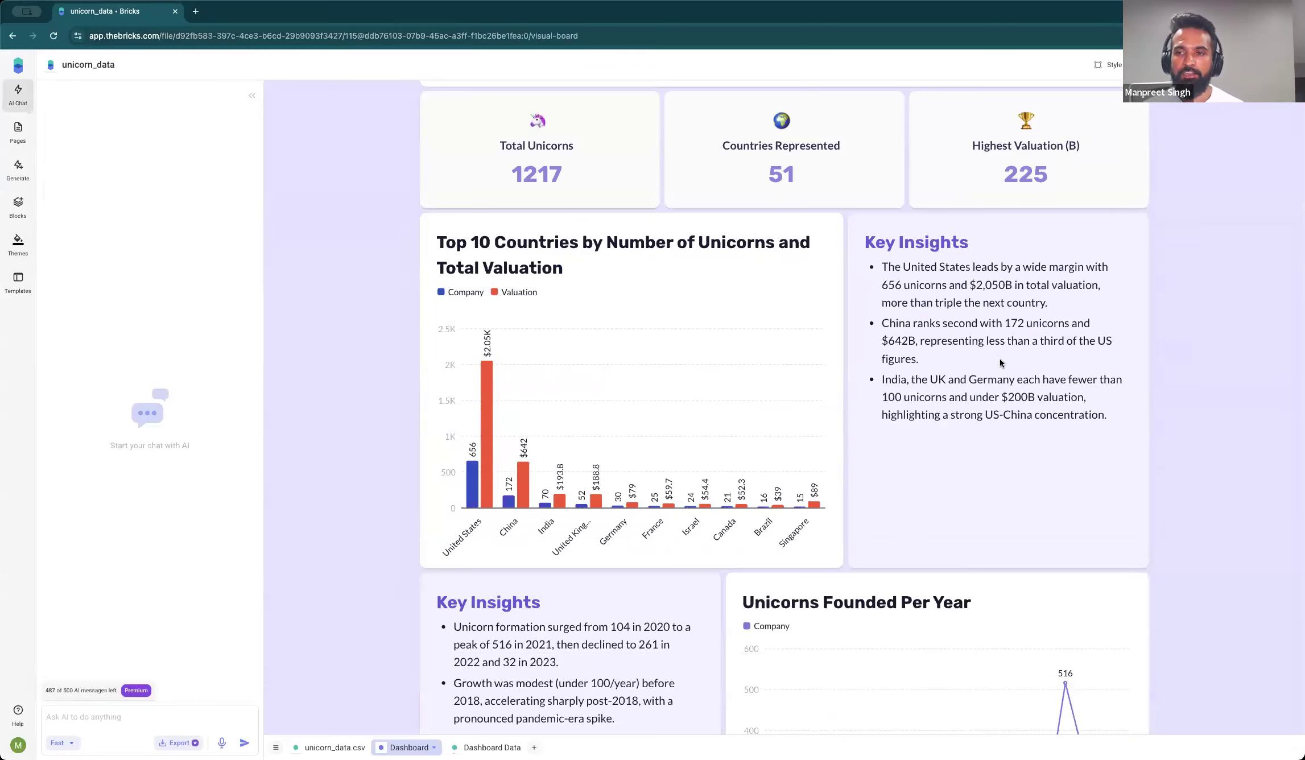
{"action": "left_click", "coordinate": [1000, 359]}
{"action": "left_click_drag", "start_coordinate": [956, 298], "coordinate": [869, 236]}
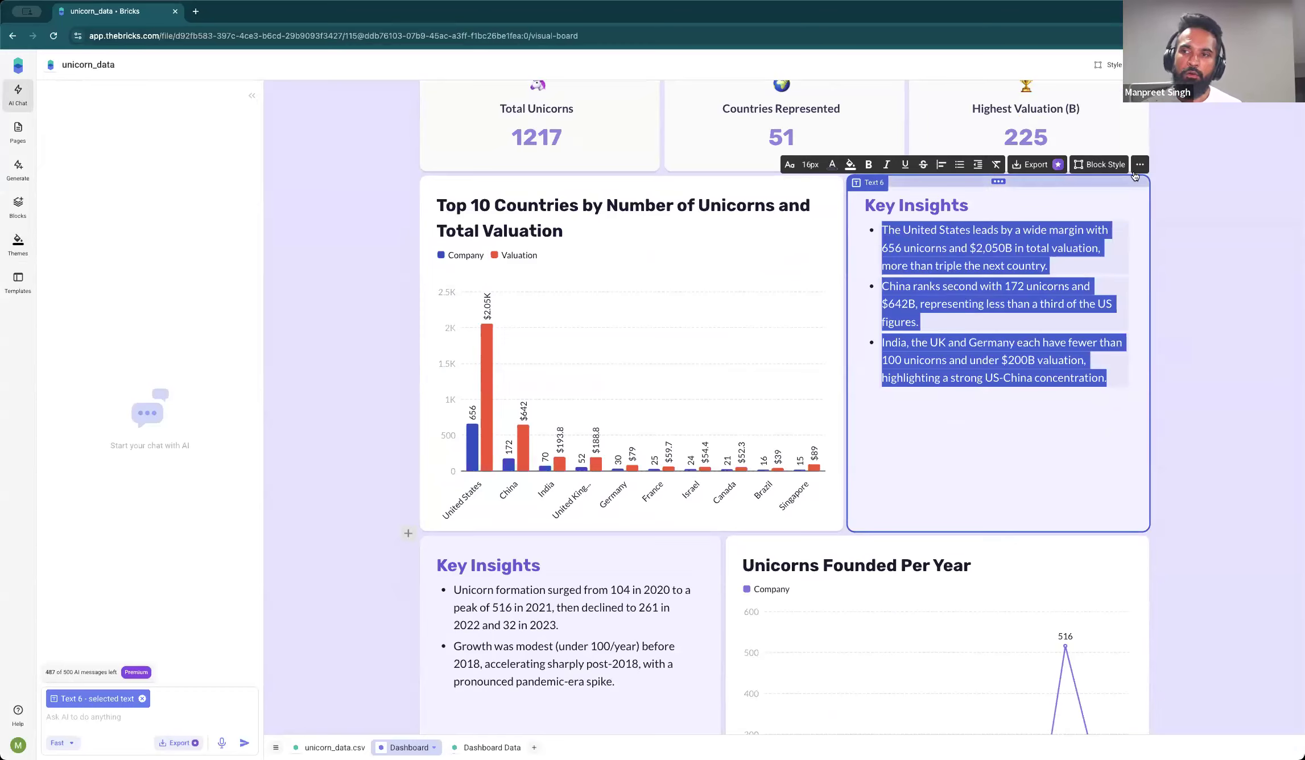
{"action": "left_click", "coordinate": [1140, 166]}
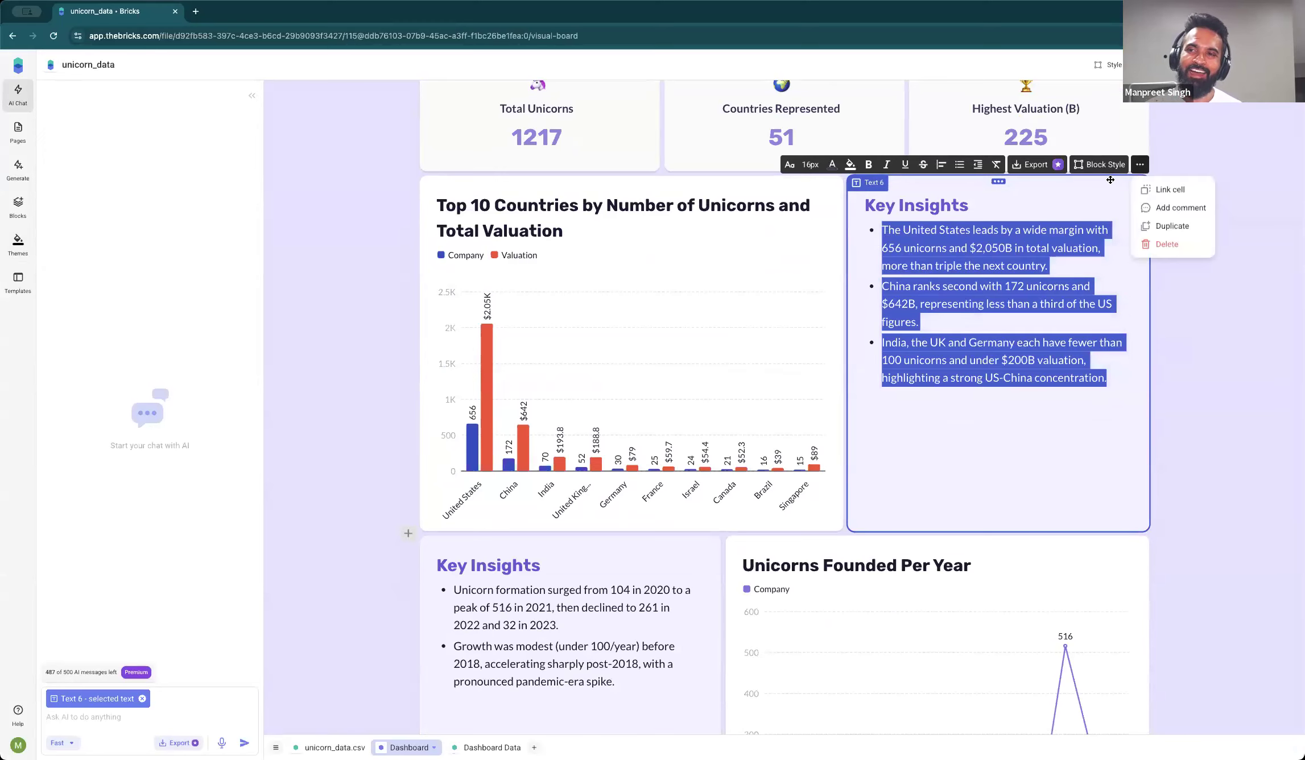
{"action": "left_click", "coordinate": [766, 211]}
{"action": "double_click", "coordinate": [767, 211]}
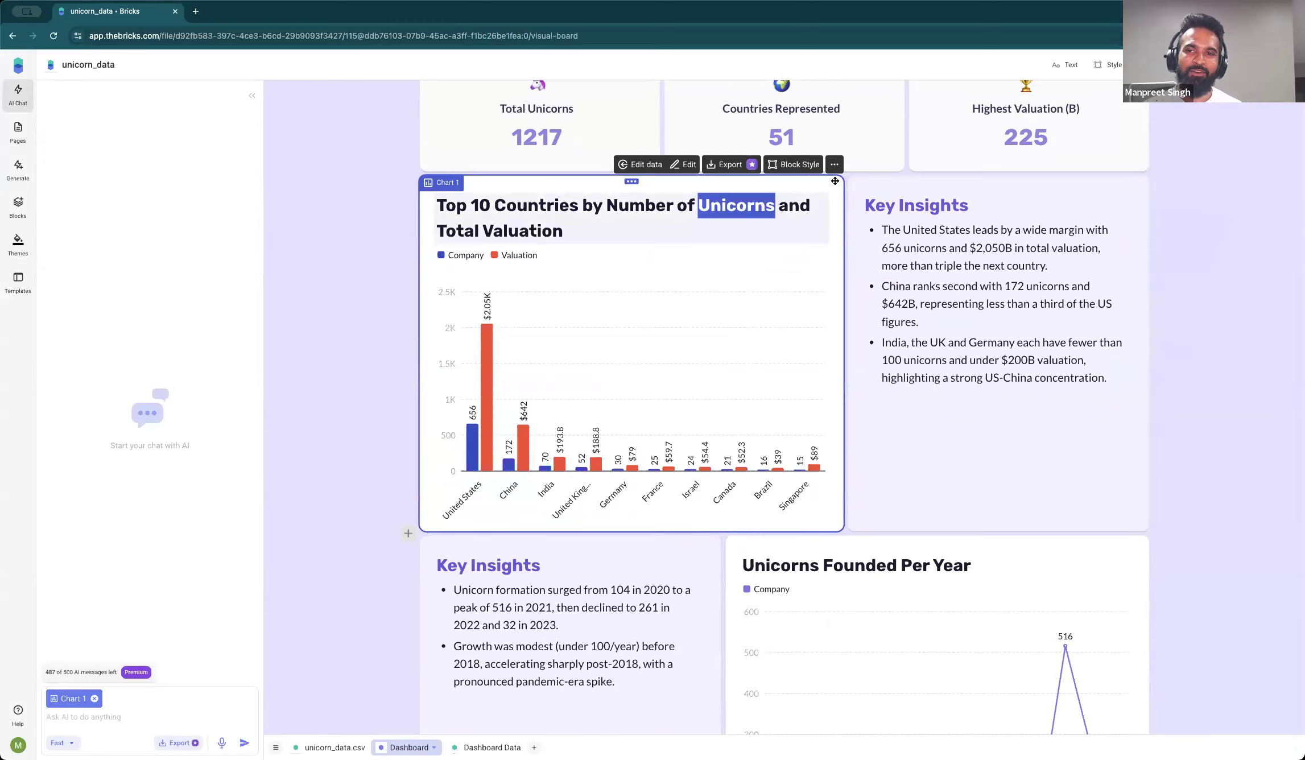
{"action": "left_click", "coordinate": [834, 167]}
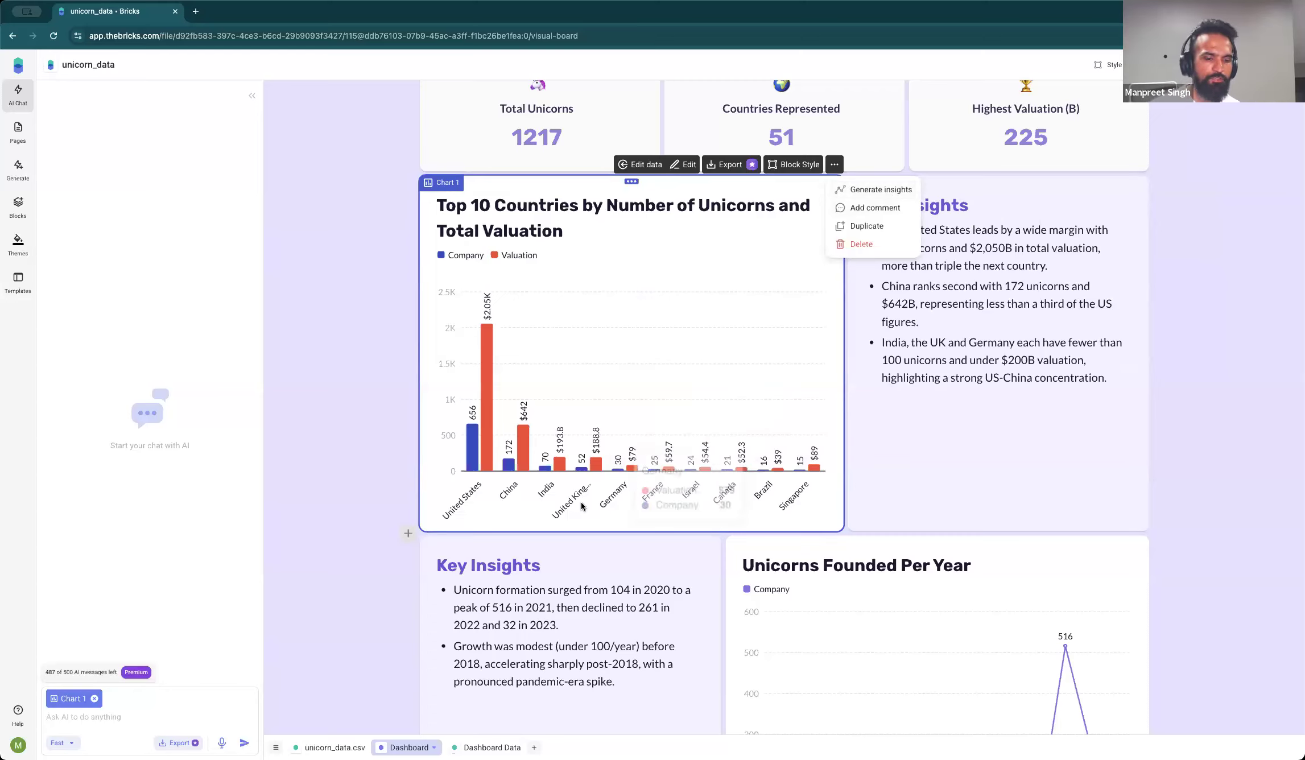
{"action": "left_click", "coordinate": [381, 498]}
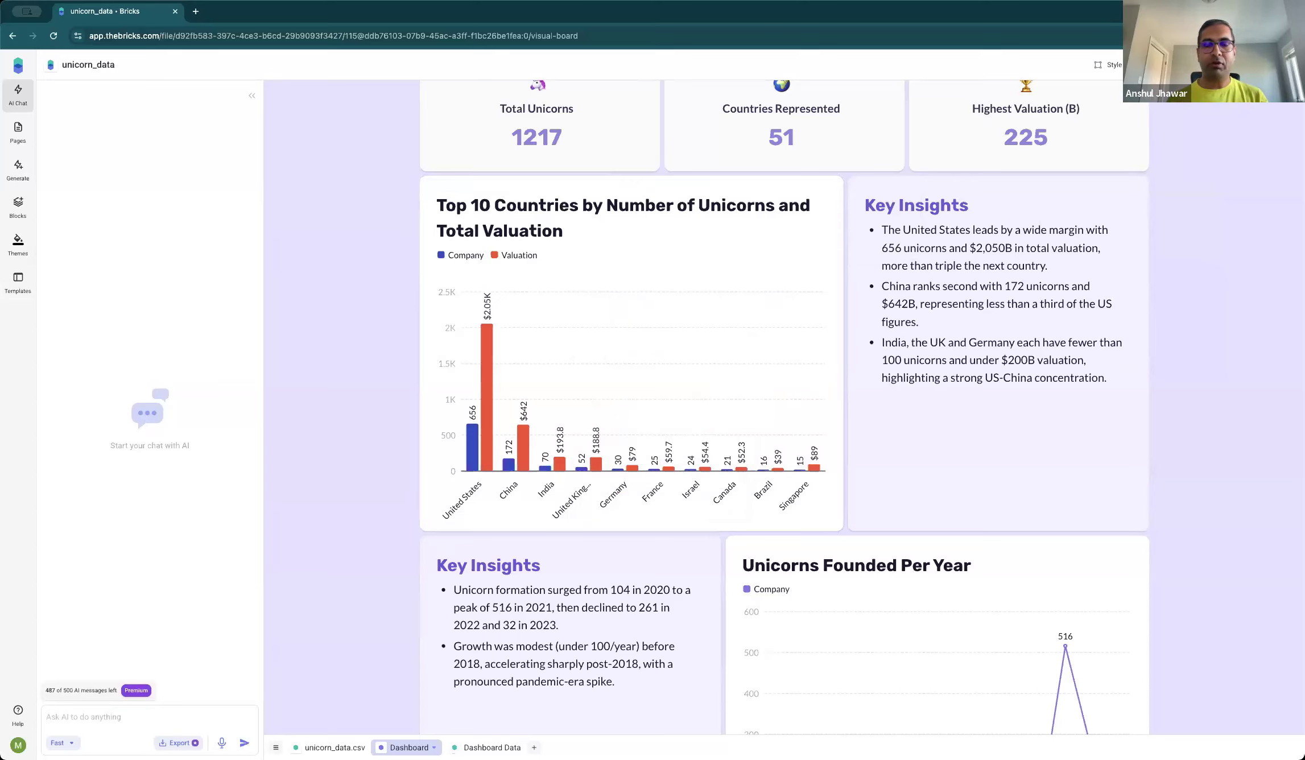
Step: Import the webinar-expense spreadsheet as a separate file using the XLSX, CSV upload
{"action": "scroll", "coordinate": [408, 395], "scroll_direction": "down", "scroll_amount": 1}
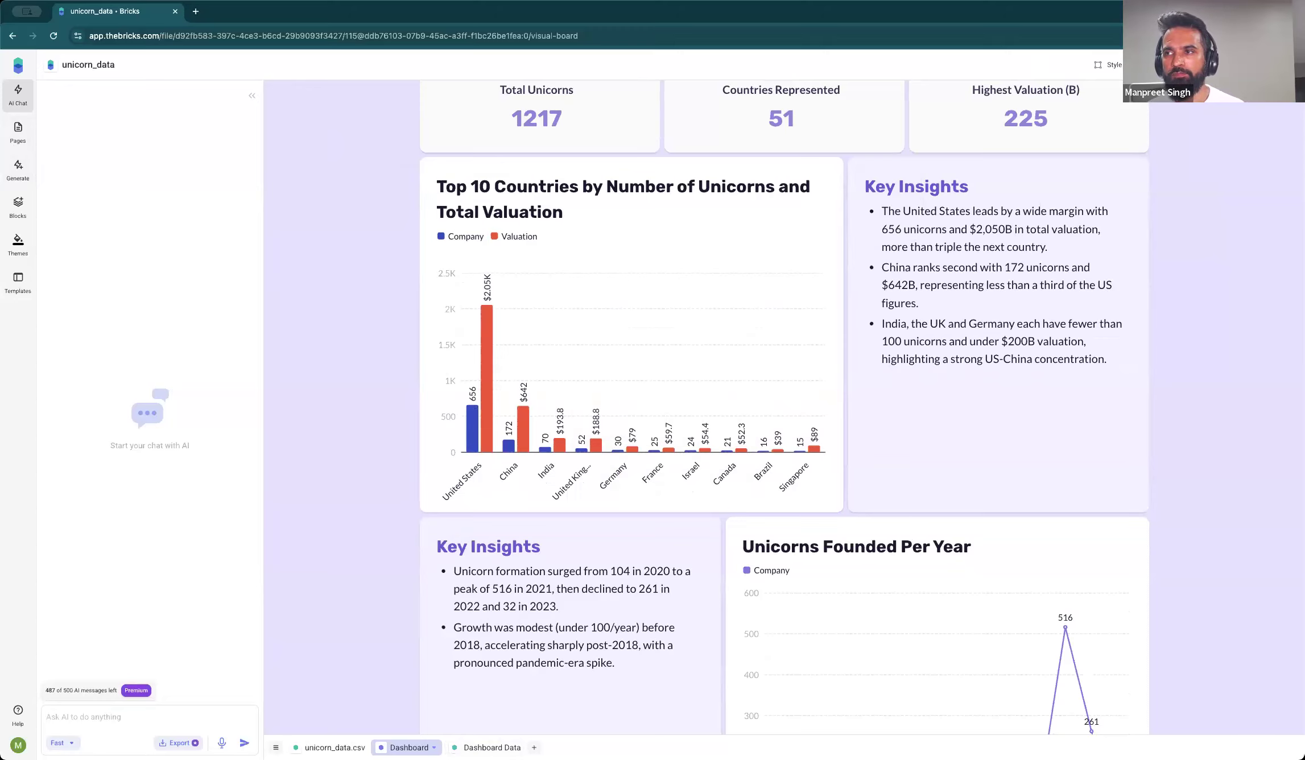
{"action": "left_click", "coordinate": [1291, 65]}
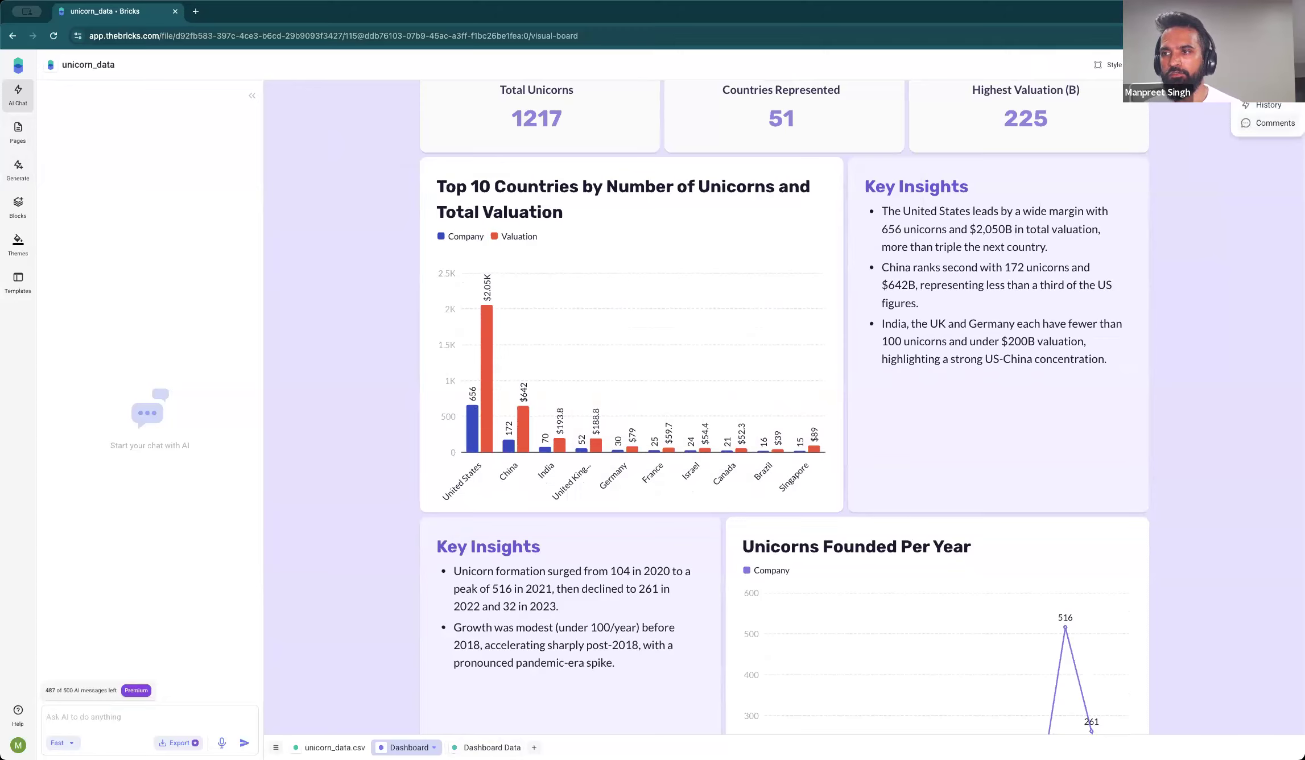
{"action": "left_click", "coordinate": [1269, 86]}
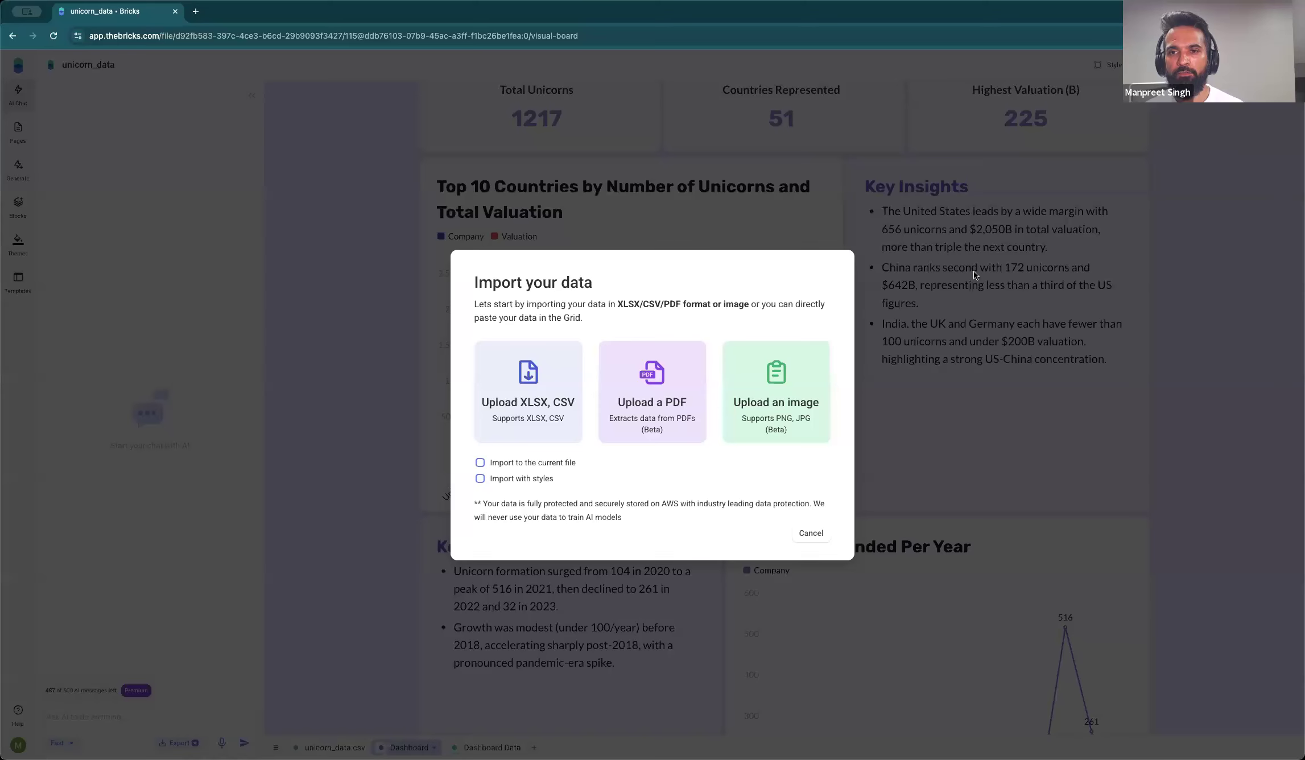
{"action": "left_click", "coordinate": [579, 381]}
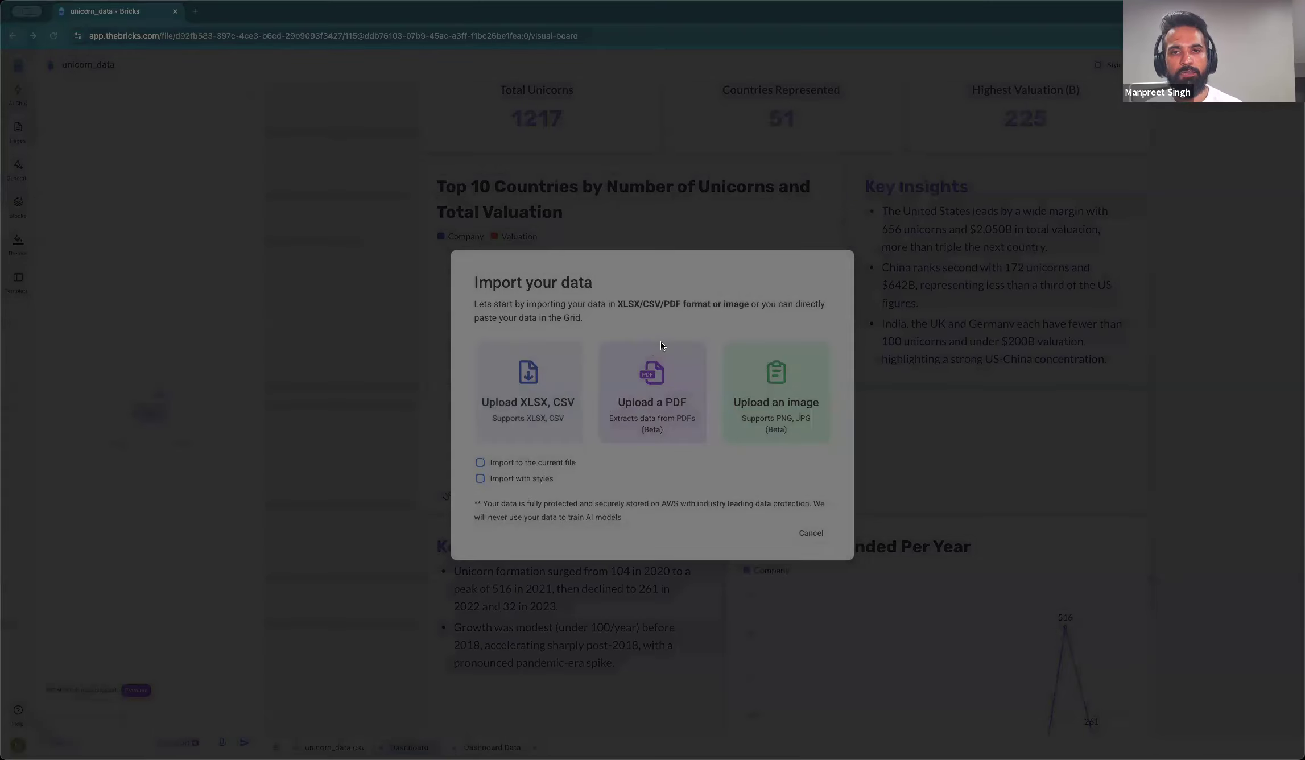
{"action": "key", "text": "Return"}
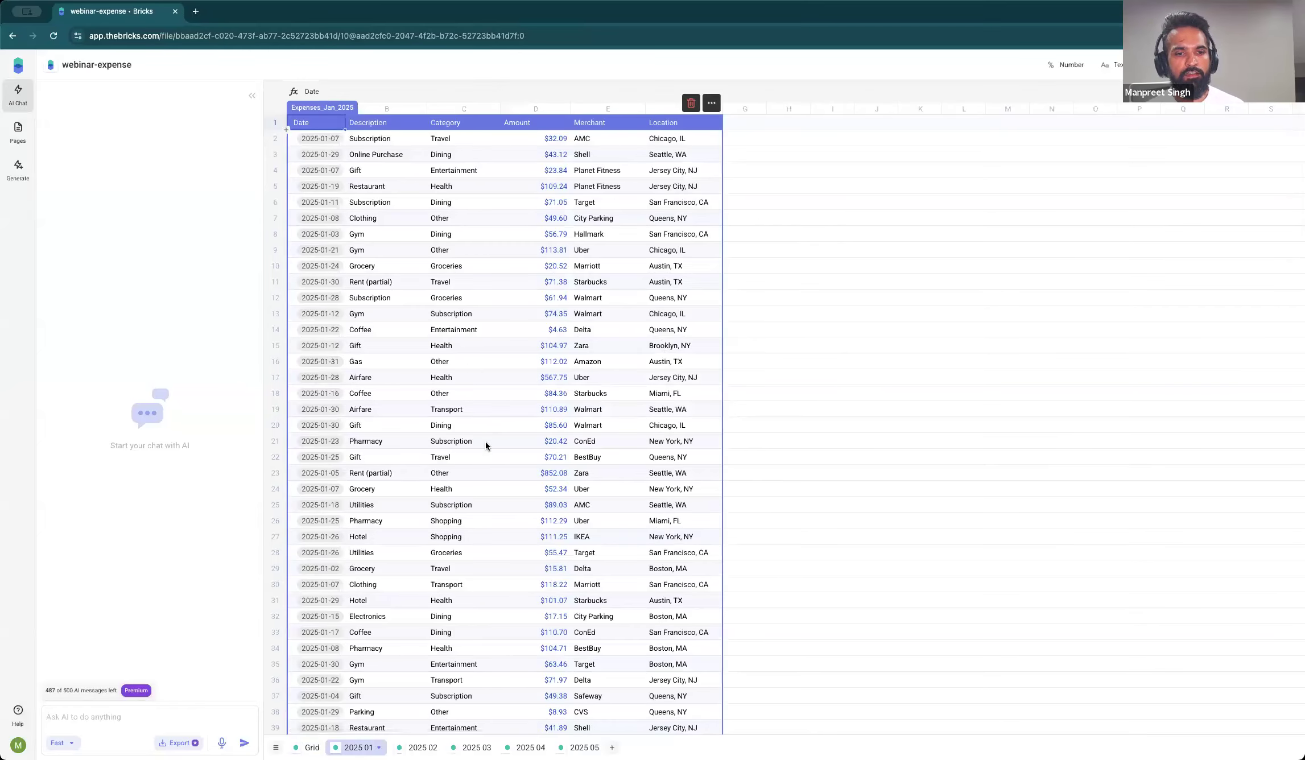
Step: Look through the monthly expense sheets from 2025 01 to 2025 05 and return to the January sheet
{"action": "scroll", "coordinate": [460, 680], "scroll_direction": "down", "scroll_amount": 1}
{"action": "left_click", "coordinate": [418, 748]}
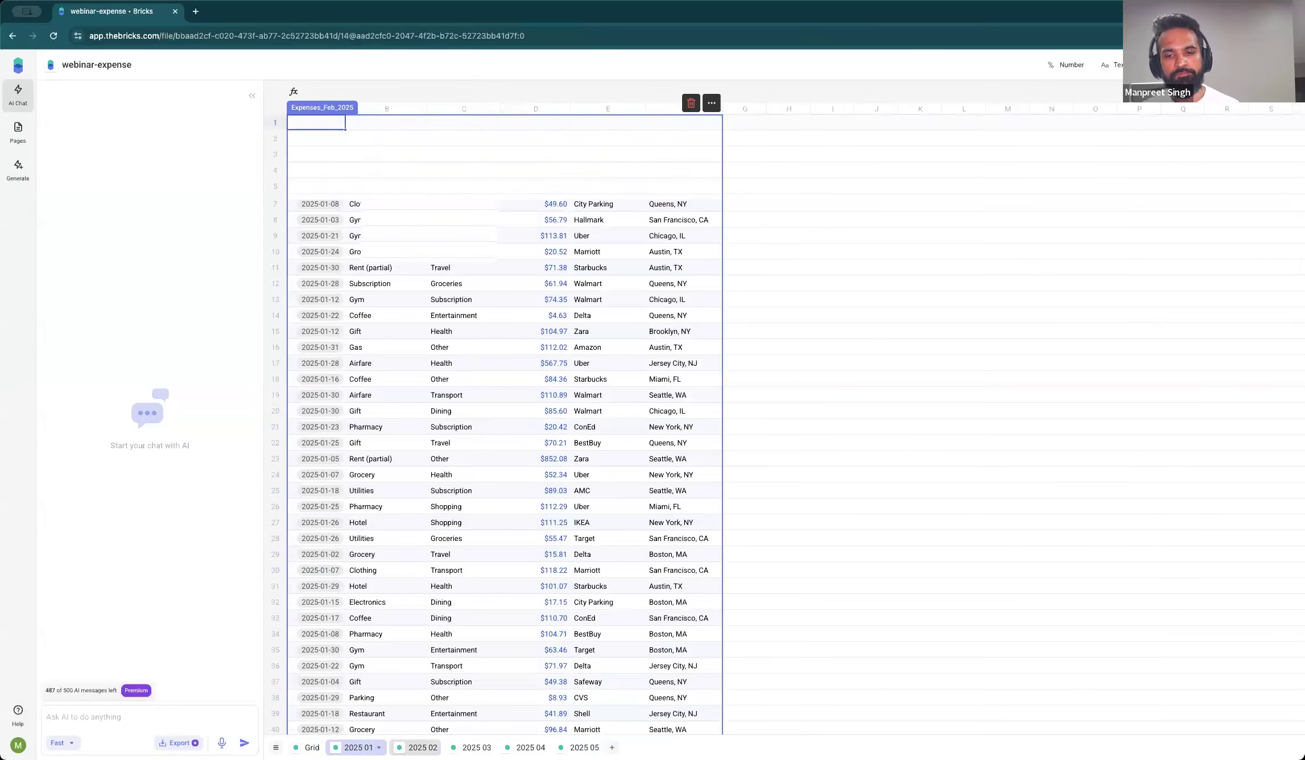
{"action": "left_click", "coordinate": [473, 748]}
{"action": "left_click", "coordinate": [526, 748]}
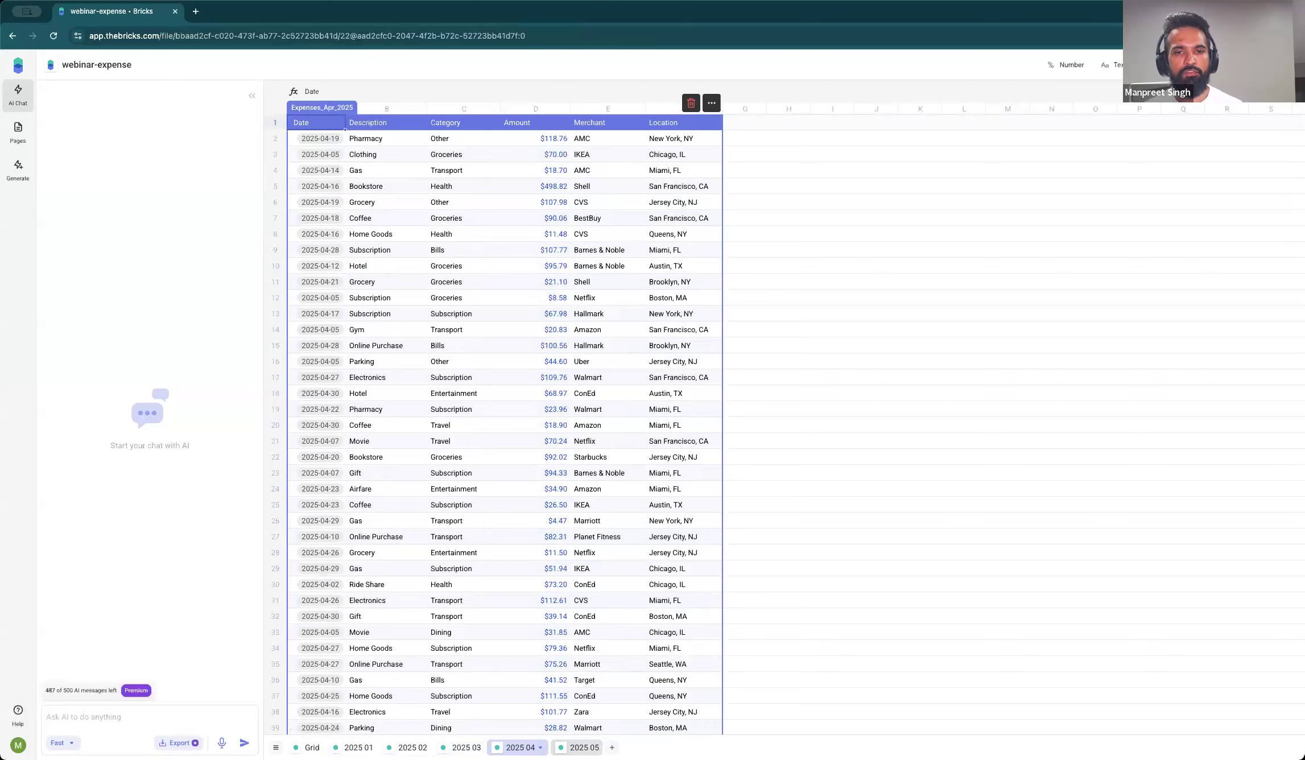
{"action": "left_click", "coordinate": [581, 748]}
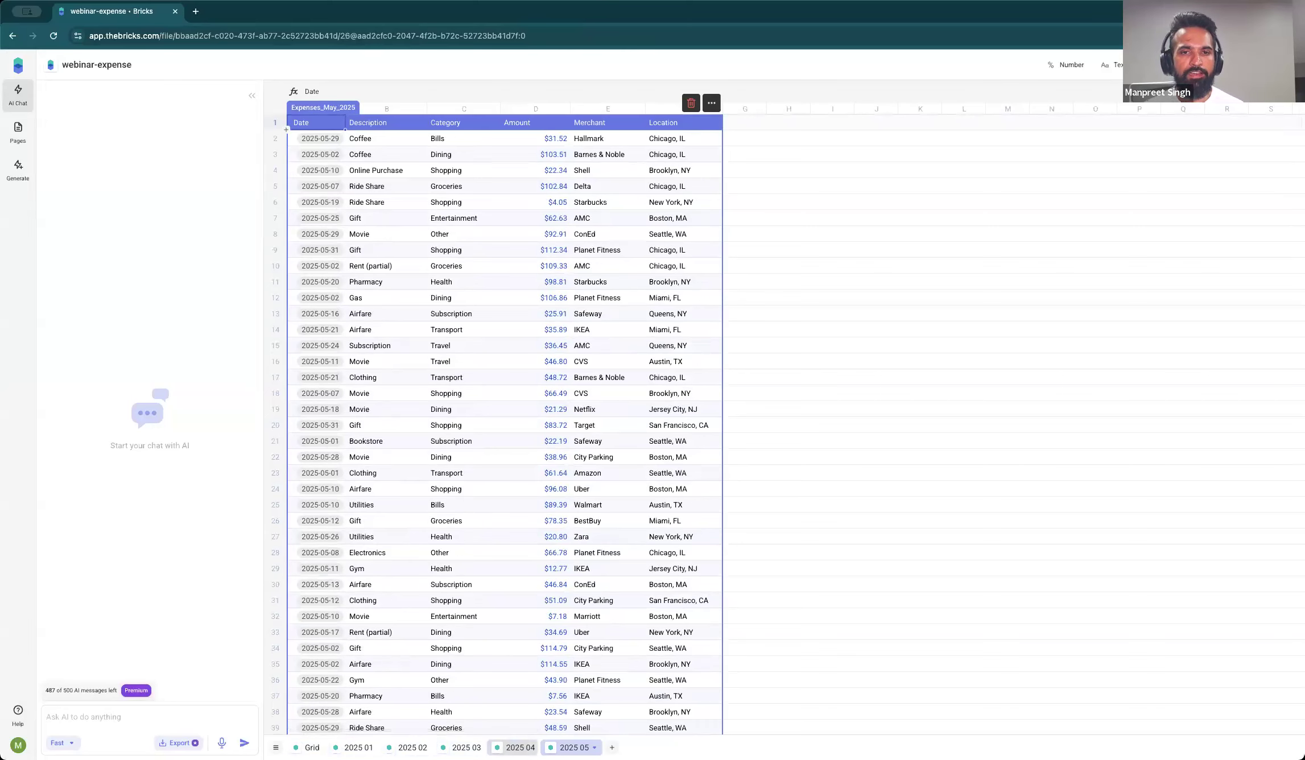
{"action": "left_click", "coordinate": [515, 748]}
{"action": "left_click", "coordinate": [466, 748]}
{"action": "left_click", "coordinate": [413, 748]}
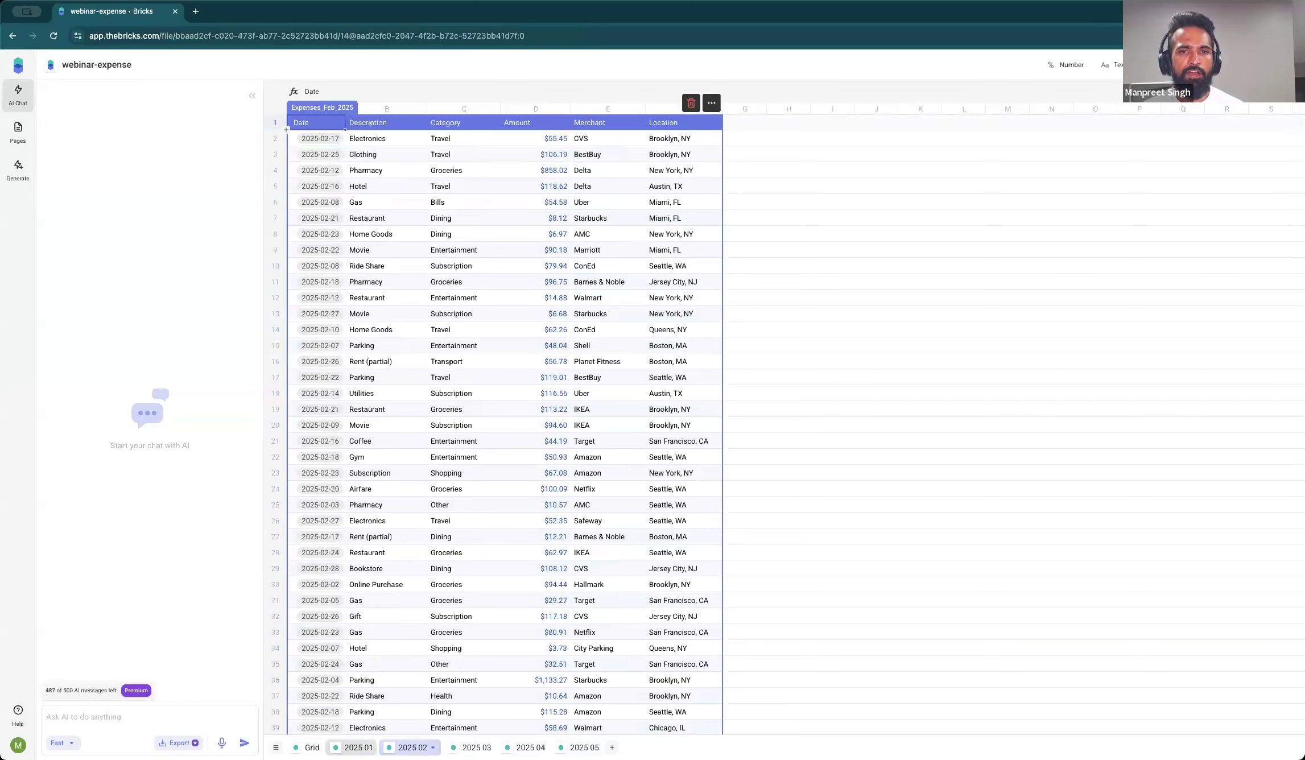
{"action": "left_click", "coordinate": [358, 748]}
Step: Begin an AI prompt with "create" and check the data import options, closing them without importing anything
{"action": "left_click", "coordinate": [156, 719]}
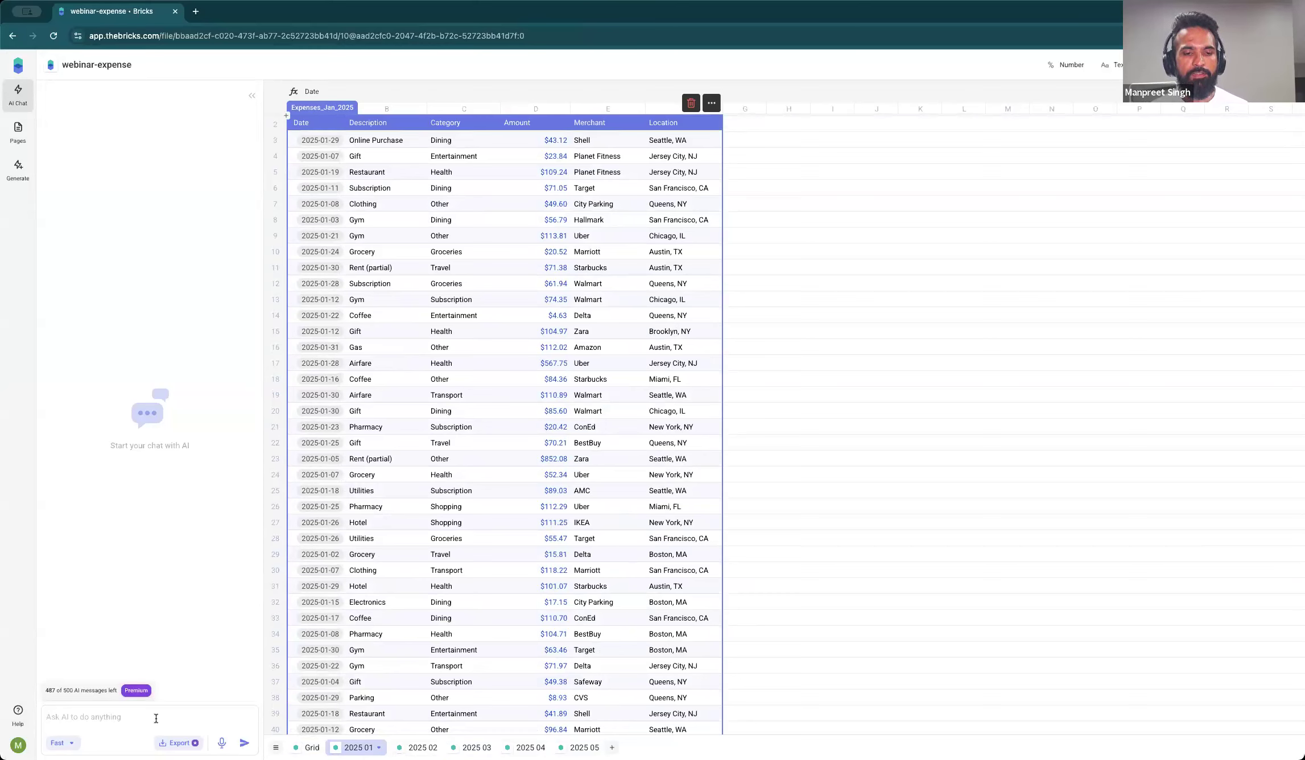
{"action": "type", "text": "create"}
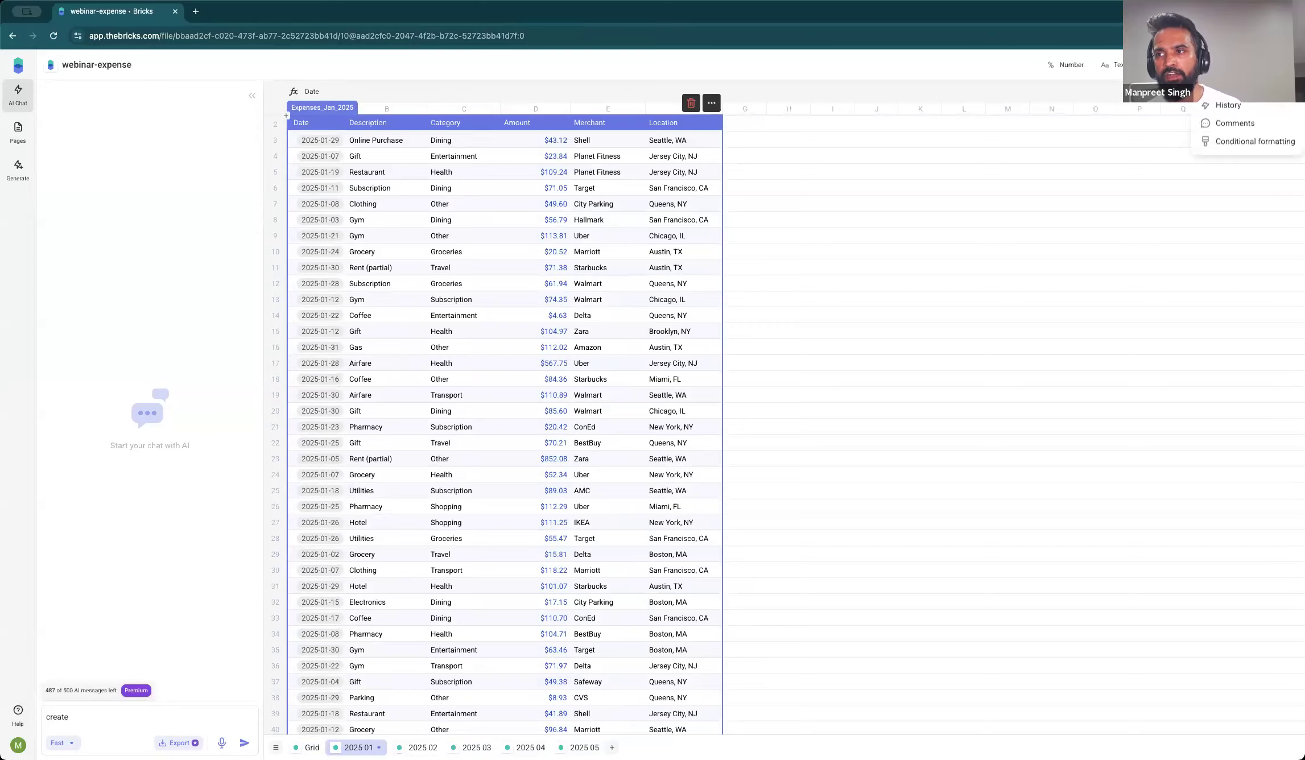
{"action": "left_click", "coordinate": [1228, 87]}
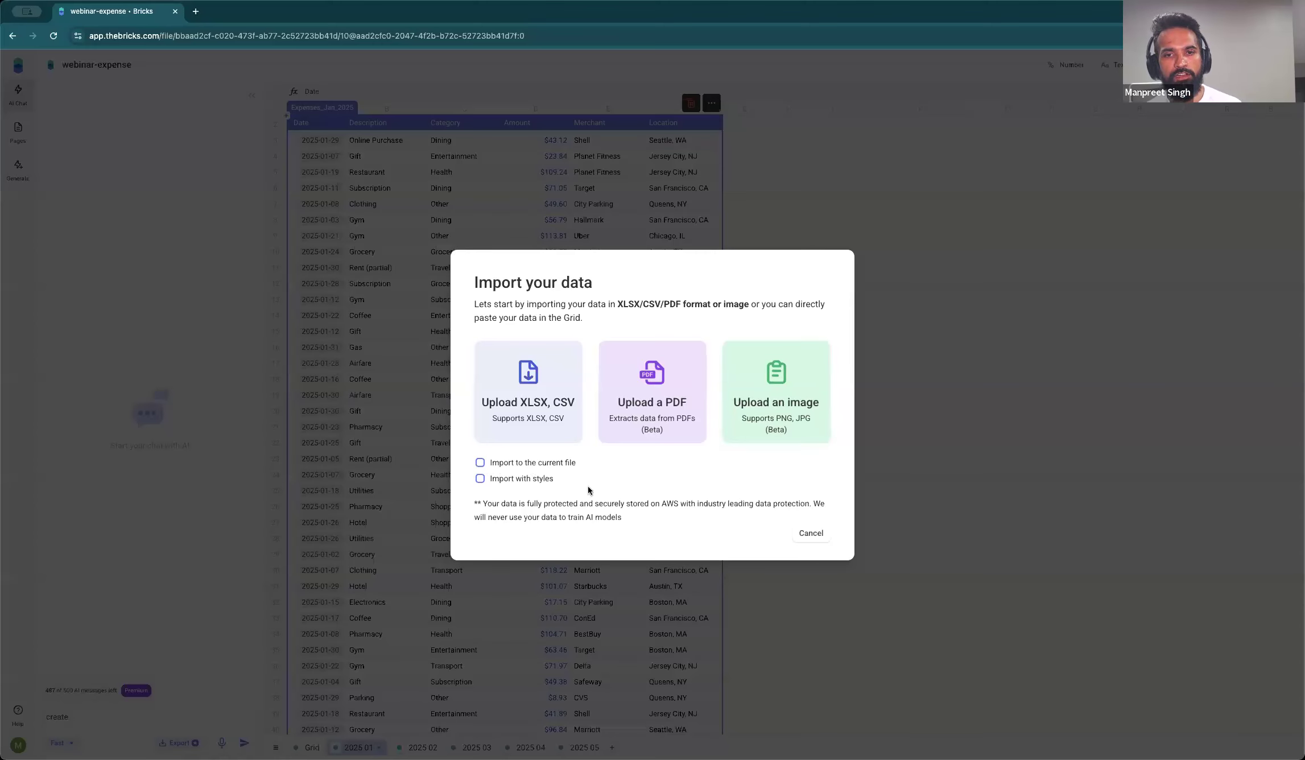
{"action": "left_click", "coordinate": [820, 539]}
Step: Complete and send the AI prompt "create a dashboard with table Expenses_Jan_2025 and Expenses_Feb_2025", referencing both suggested tables
{"action": "left_click", "coordinate": [84, 698]}
{"action": "left_click", "coordinate": [96, 715]}
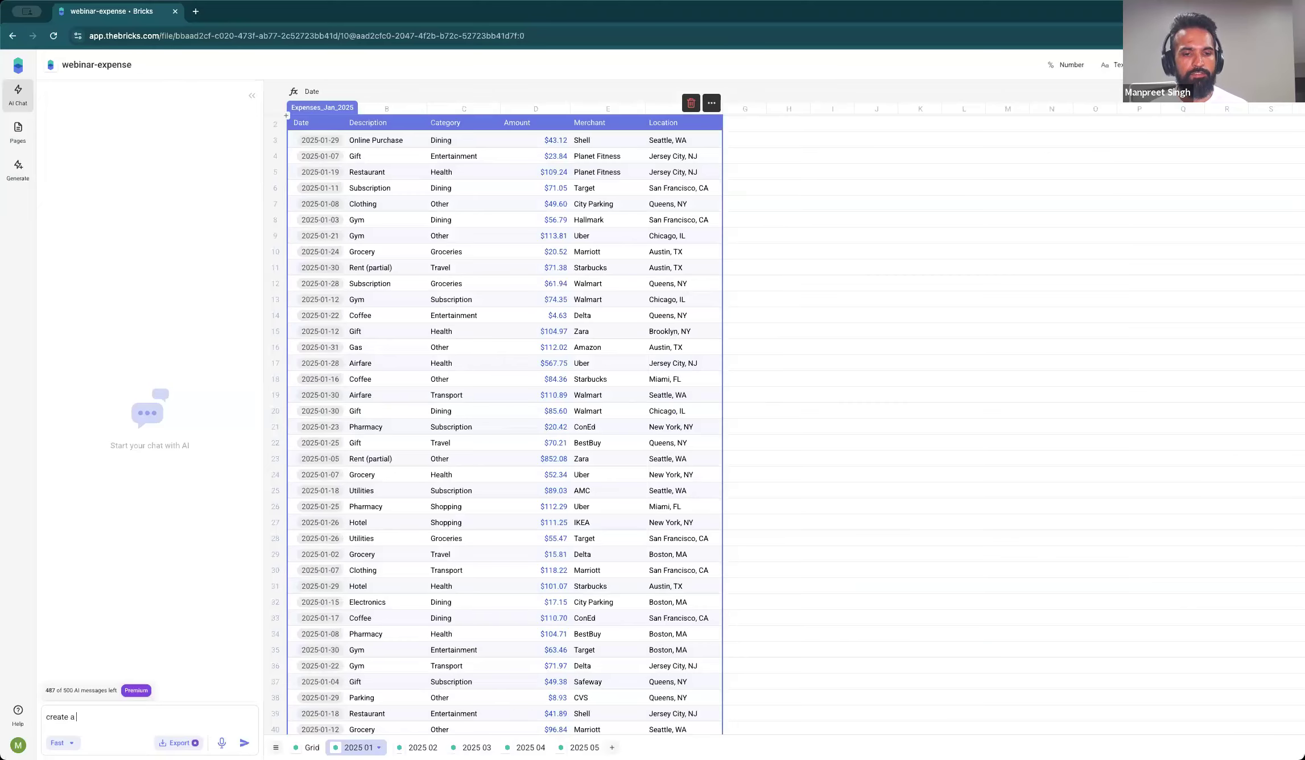
{"action": "type", "text": "a dashboard wi"}
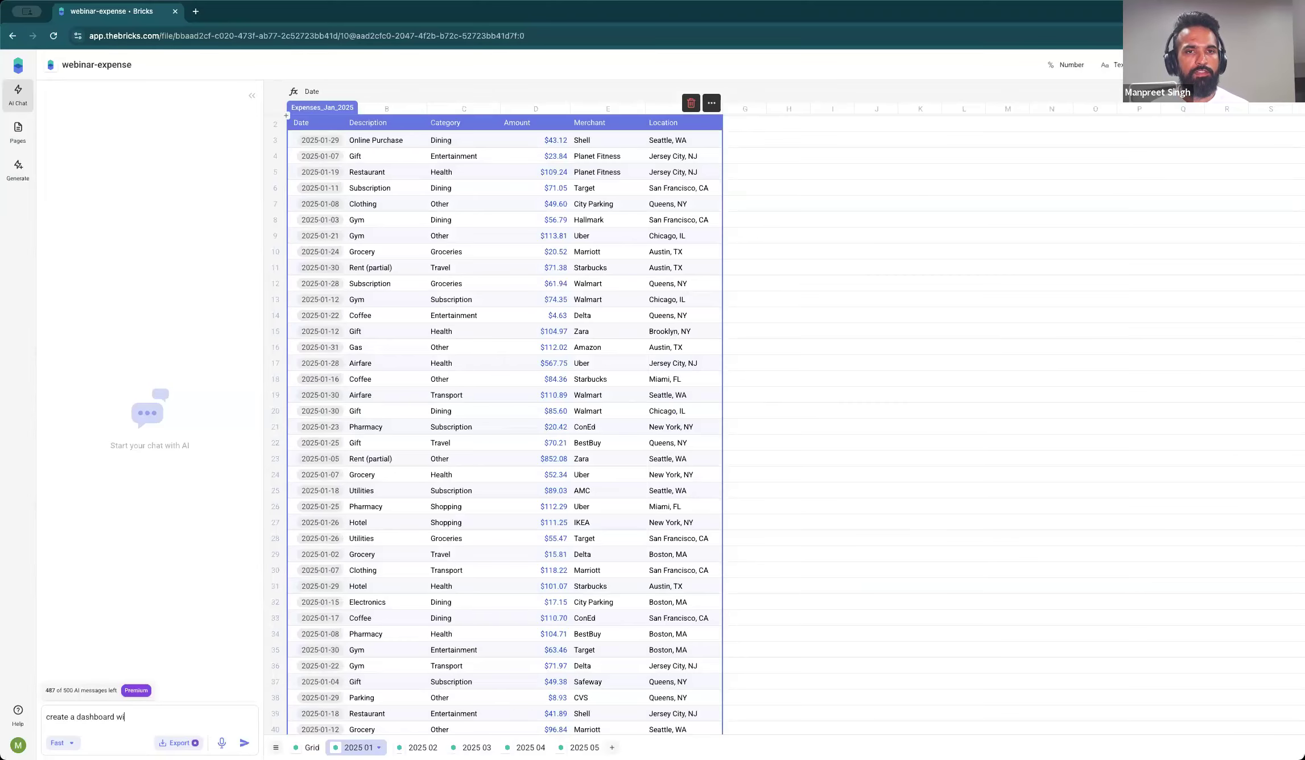
{"action": "type", "text": "th table E"}
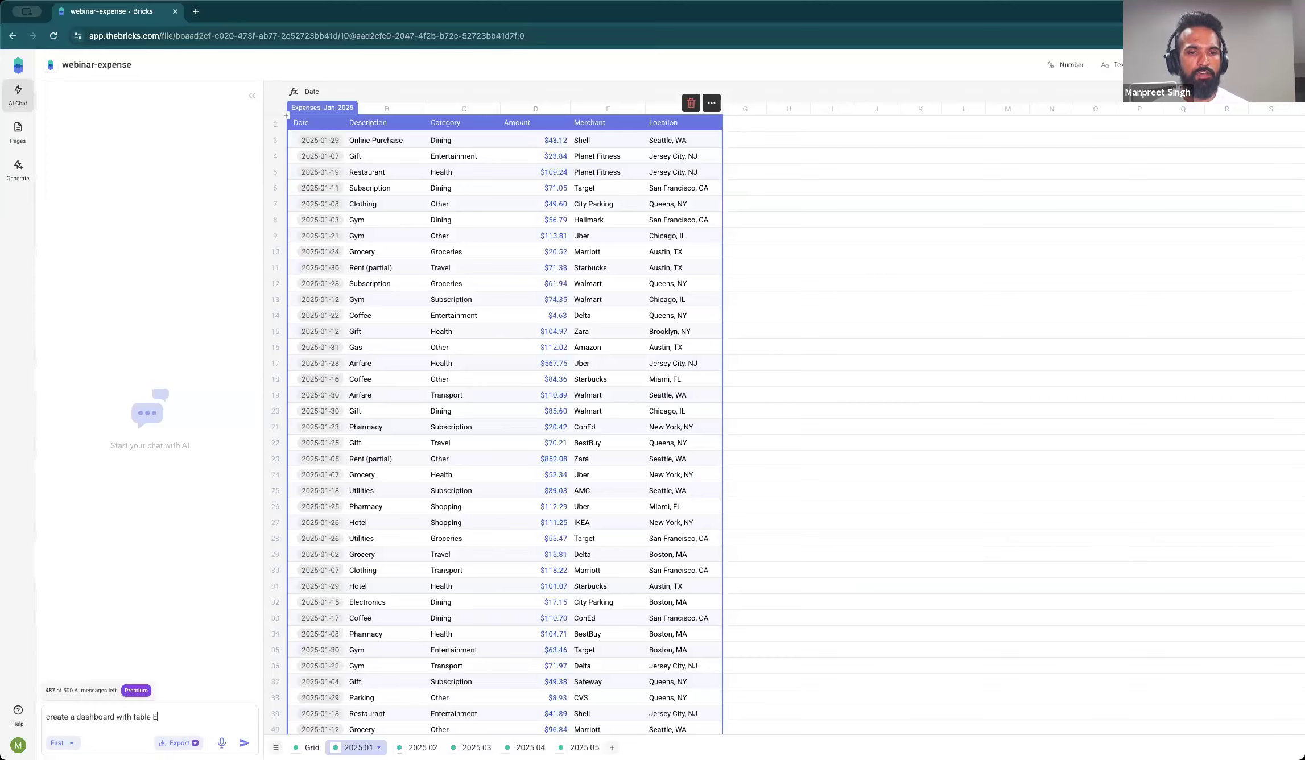
{"action": "type", "text": "x"}
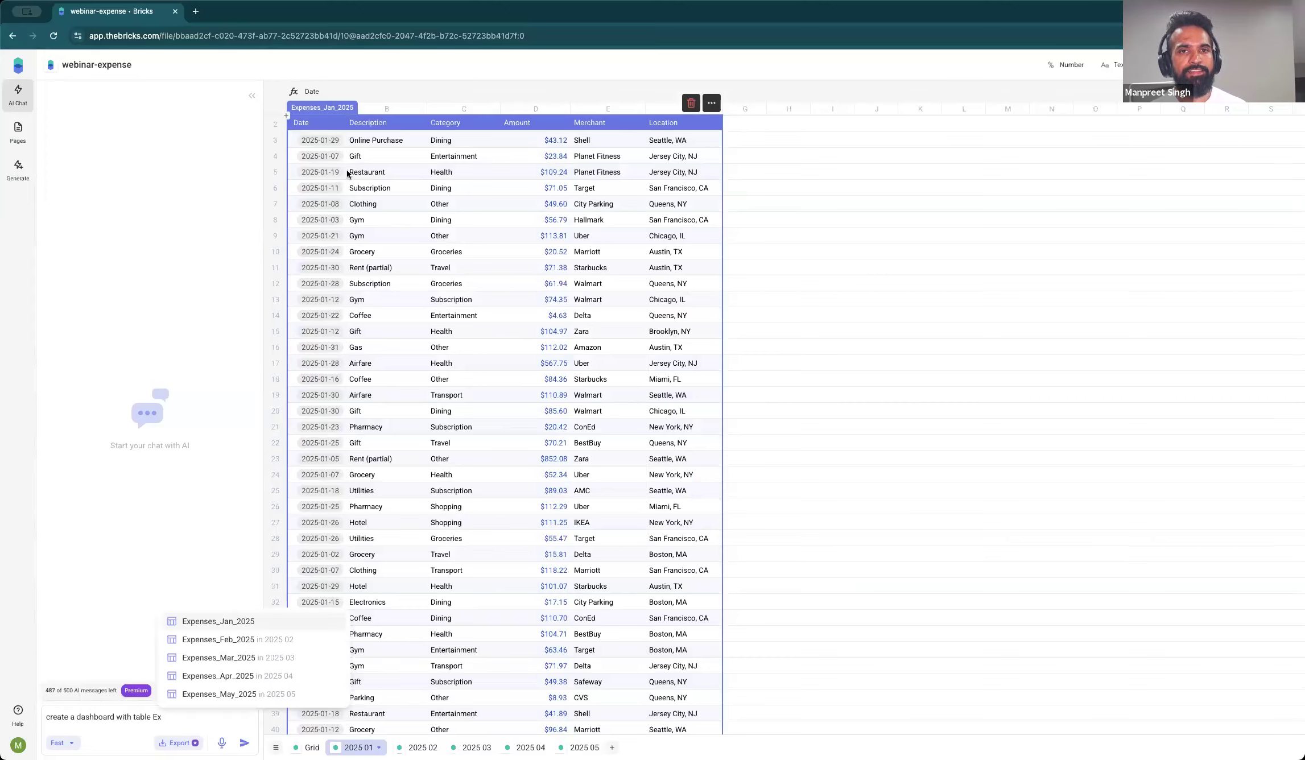
{"action": "left_click", "coordinate": [241, 620]}
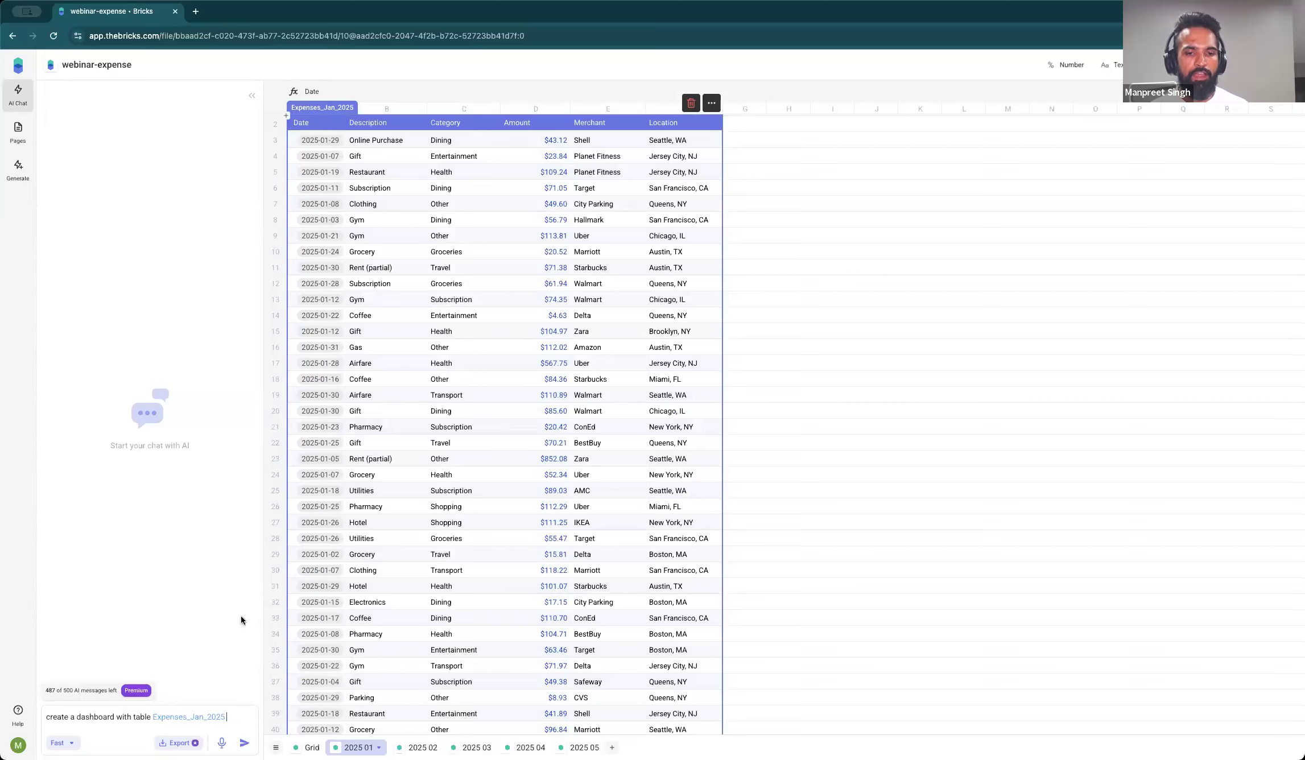
{"action": "type", "text": "and"}
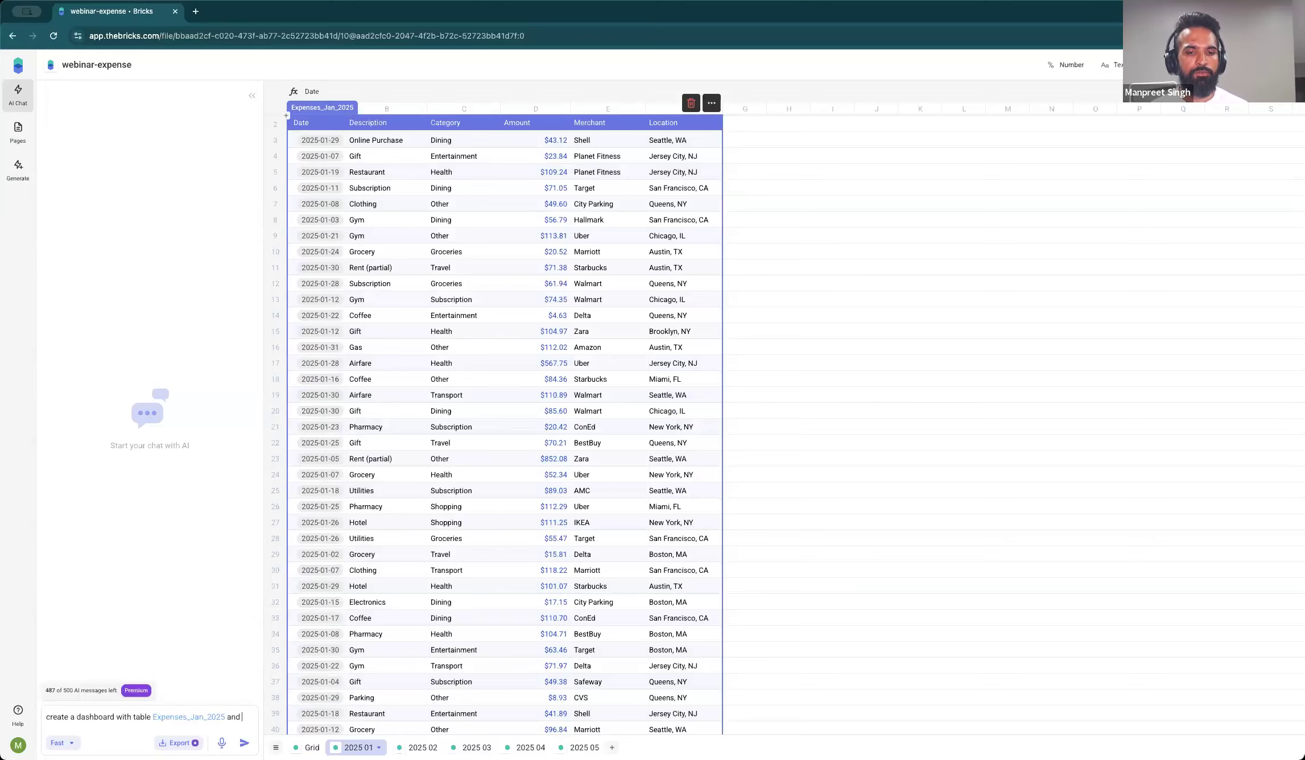
{"action": "type", "text": " Exp"}
{"action": "key", "text": "Down"}
{"action": "key", "text": "Return"}
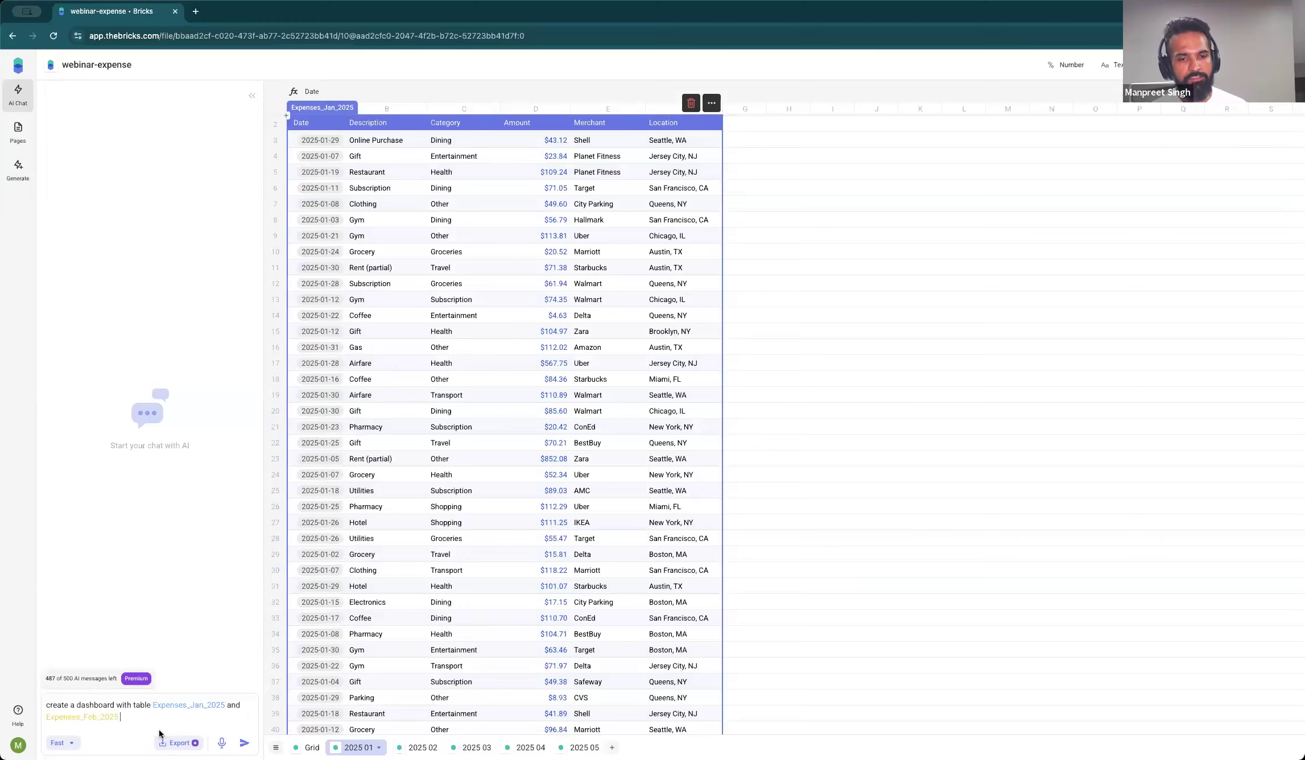
{"action": "left_click", "coordinate": [245, 744]}
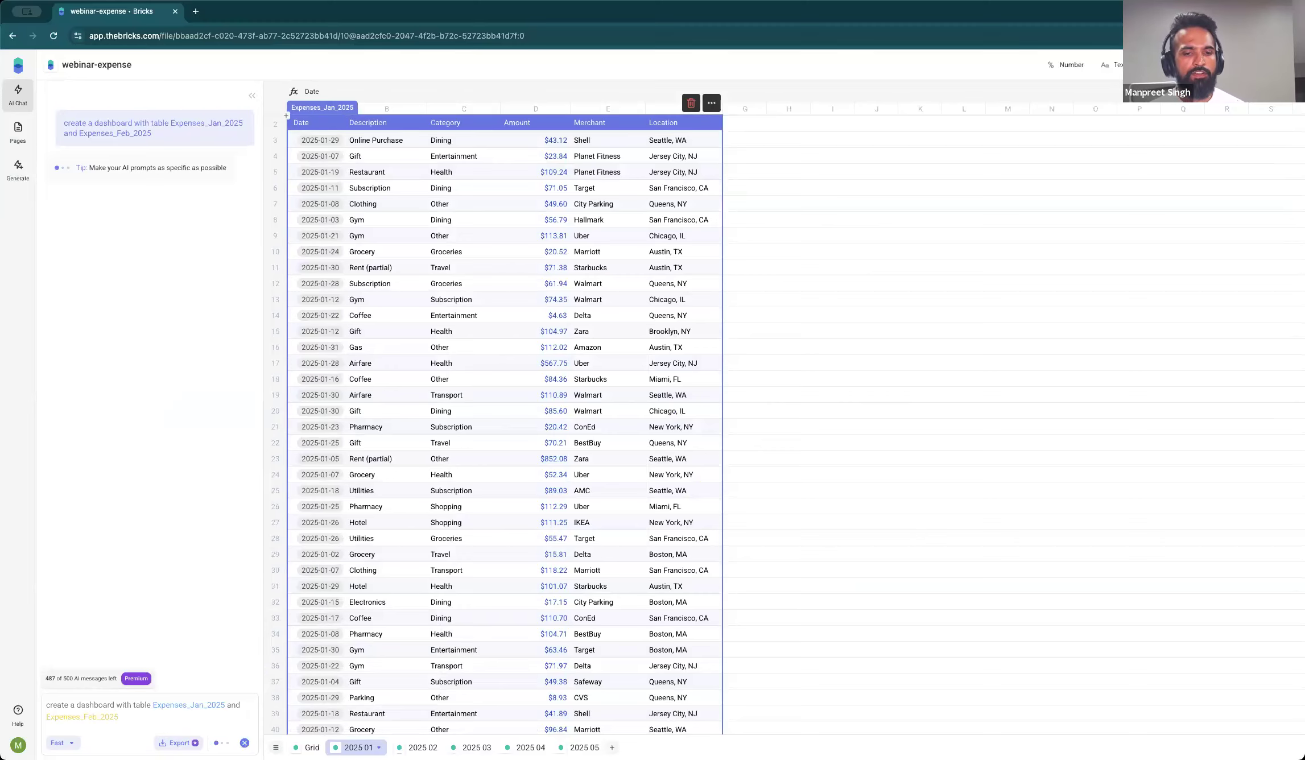
Step: Switch the AI to Advanced mode and resubmit the dashboard prompt for the January and February expense tables
{"action": "left_click", "coordinate": [61, 743]}
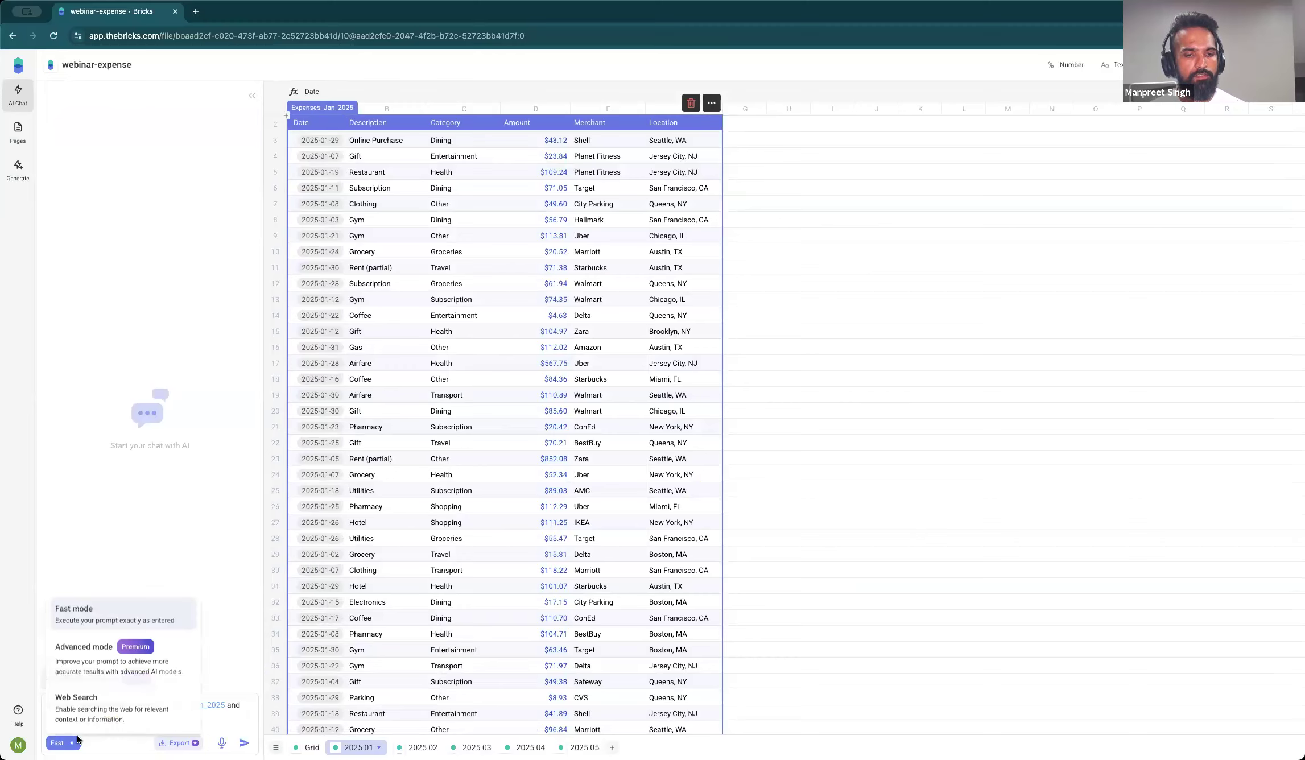
{"action": "left_click", "coordinate": [98, 666]}
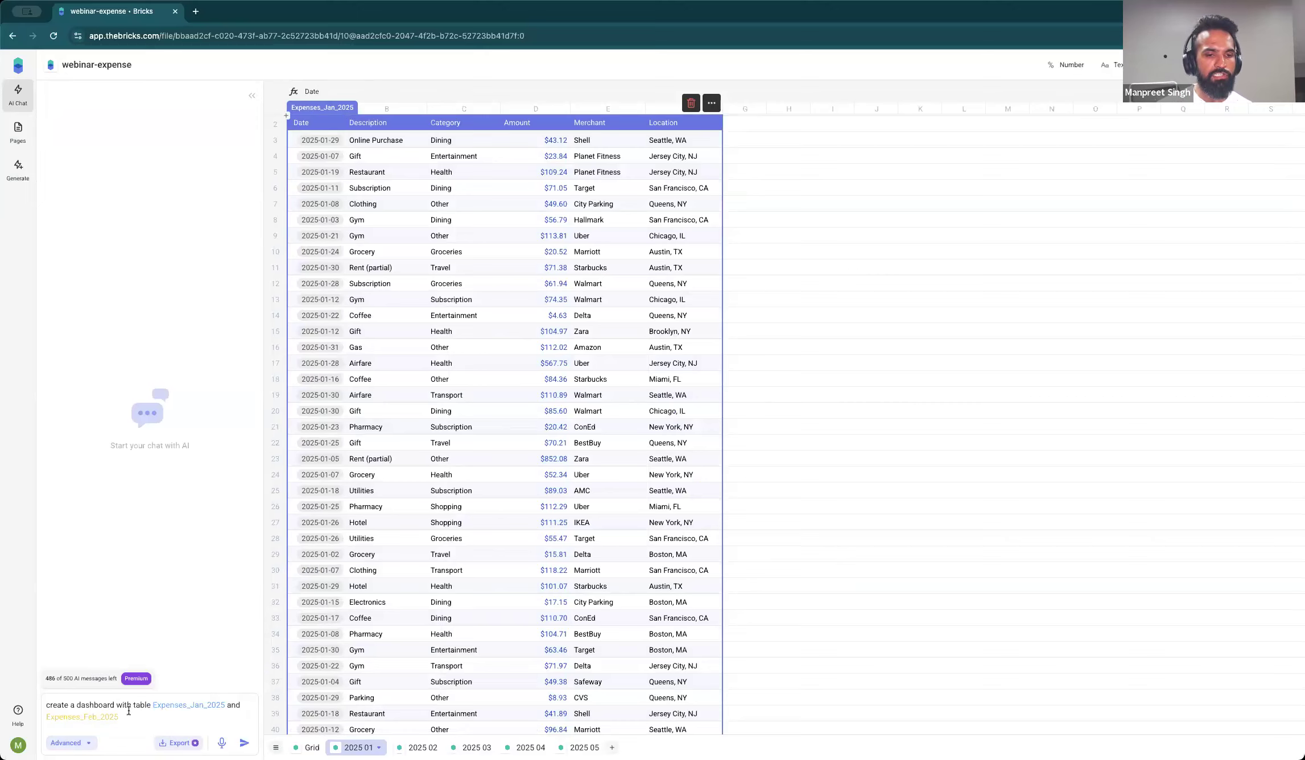
{"action": "left_click_drag", "start_coordinate": [124, 708], "coordinate": [121, 719]}
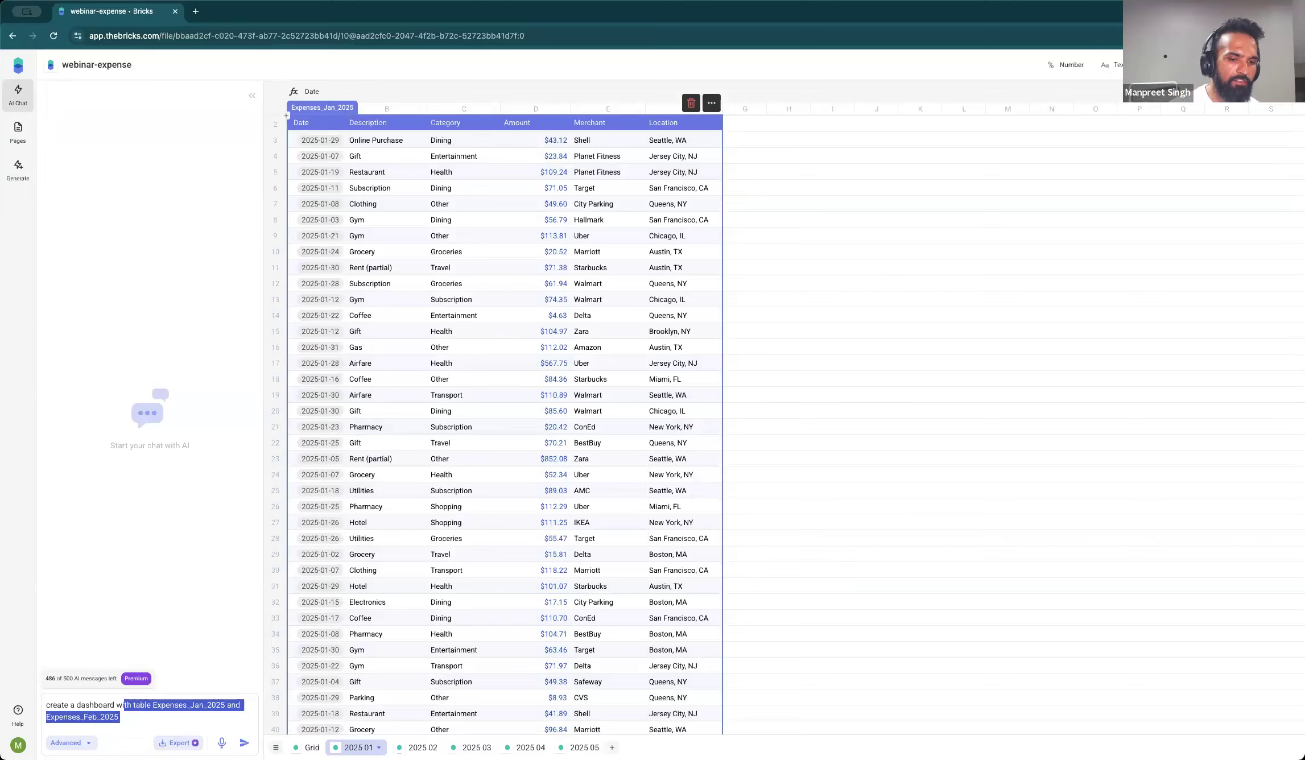
{"action": "key", "text": "Return"}
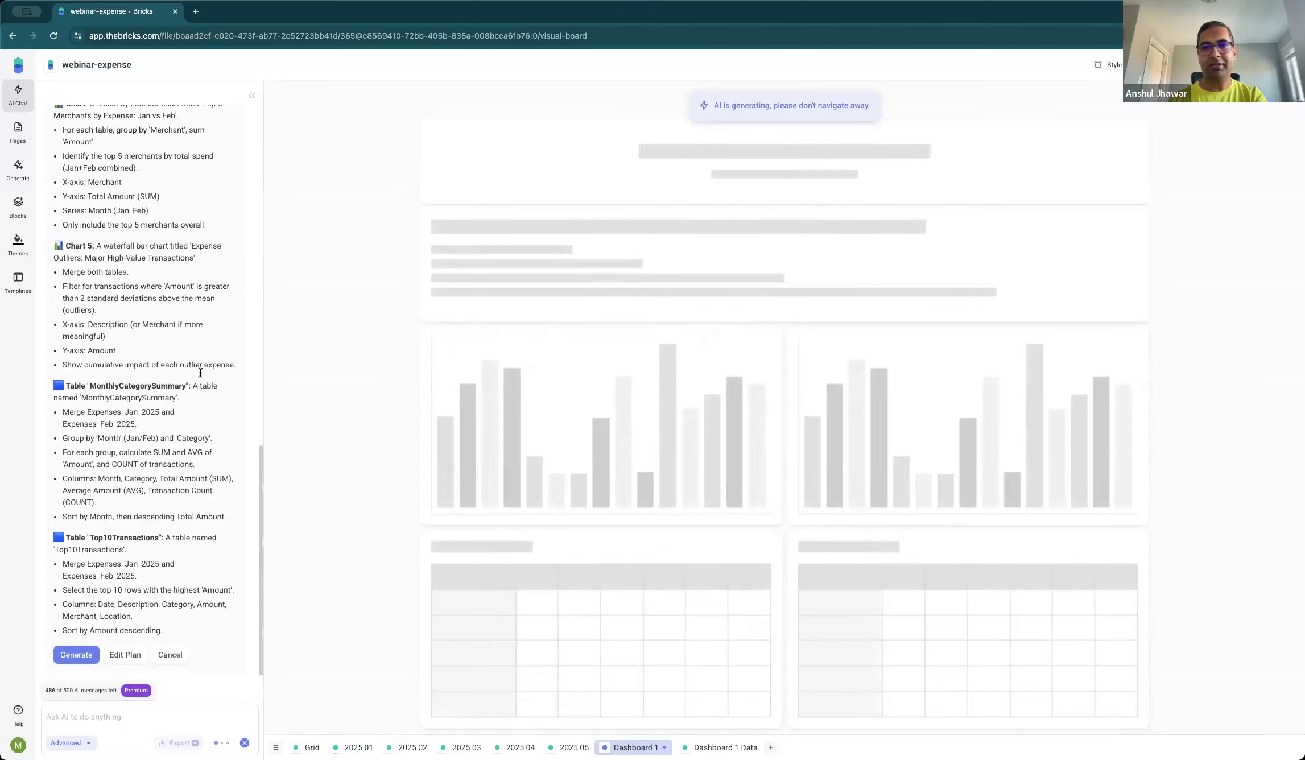
Step: Review the metrics, charts and tables in the AI's proposed expense dashboard plan, and open the plan for editing
{"action": "scroll", "coordinate": [197, 382], "scroll_direction": "up", "scroll_amount": 5}
{"action": "scroll", "coordinate": [197, 383], "scroll_direction": "down", "scroll_amount": 5}
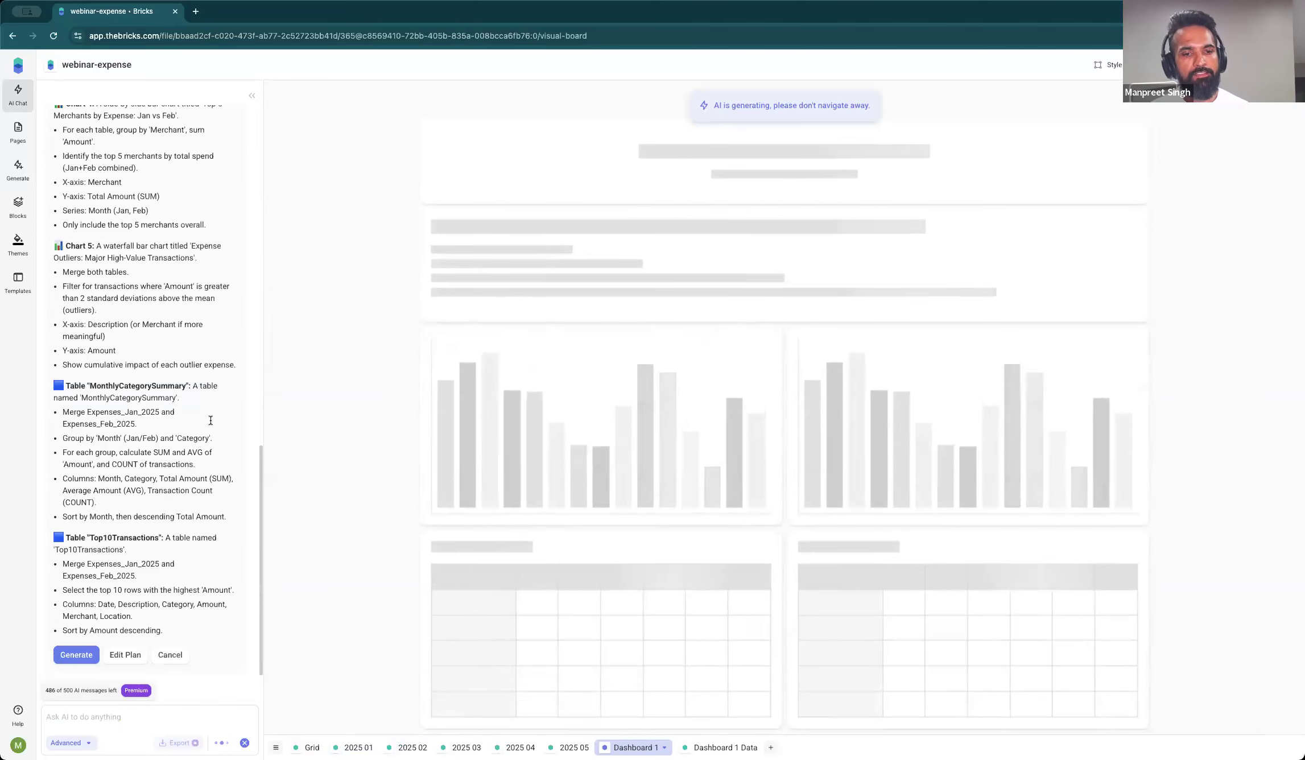
{"action": "scroll", "coordinate": [211, 417], "scroll_direction": "up", "scroll_amount": 15}
{"action": "scroll", "coordinate": [211, 417], "scroll_direction": "down", "scroll_amount": 6}
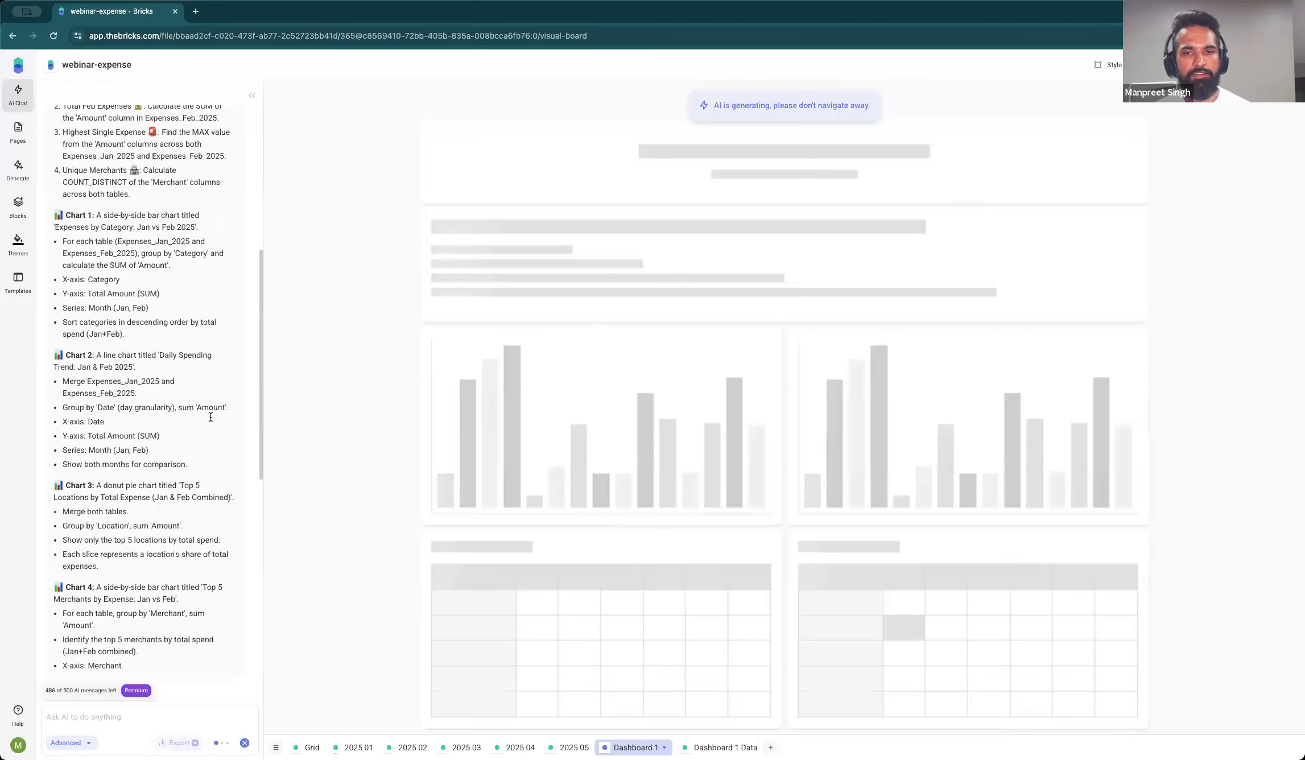
{"action": "scroll", "coordinate": [205, 426], "scroll_direction": "down", "scroll_amount": 1}
{"action": "scroll", "coordinate": [205, 425], "scroll_direction": "down", "scroll_amount": 7}
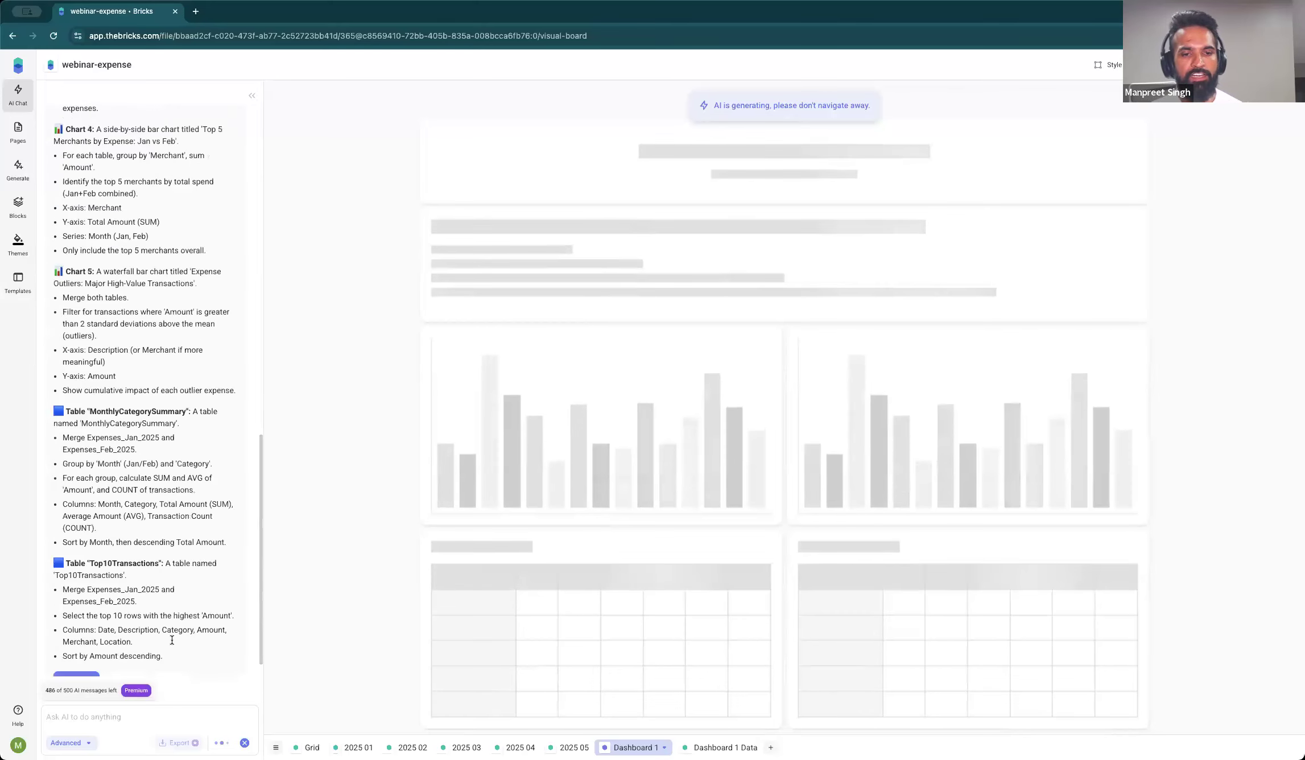
{"action": "left_click_drag", "start_coordinate": [161, 649], "coordinate": [133, 175]}
{"action": "scroll", "coordinate": [133, 174], "scroll_direction": "up", "scroll_amount": 2}
{"action": "left_click", "coordinate": [189, 315]}
{"action": "left_click_drag", "start_coordinate": [64, 240], "coordinate": [207, 362]}
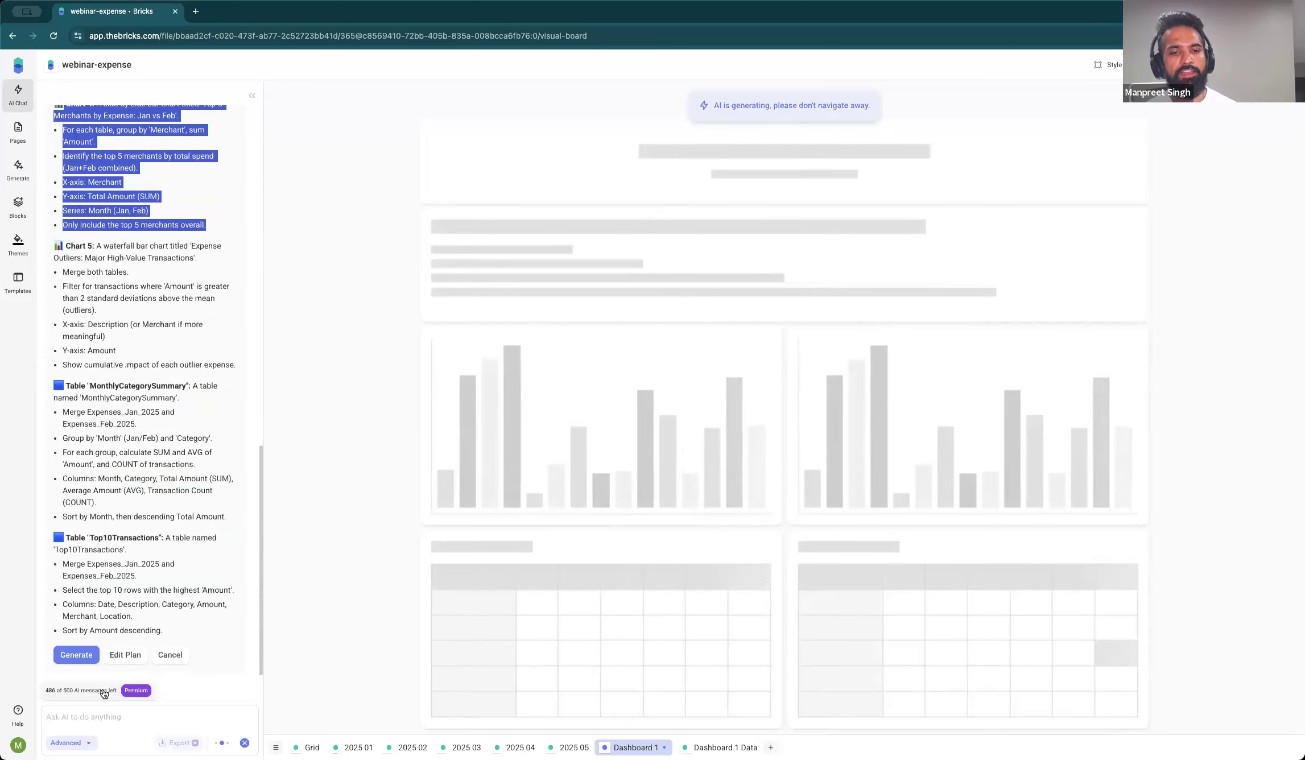
{"action": "left_click", "coordinate": [123, 657]}
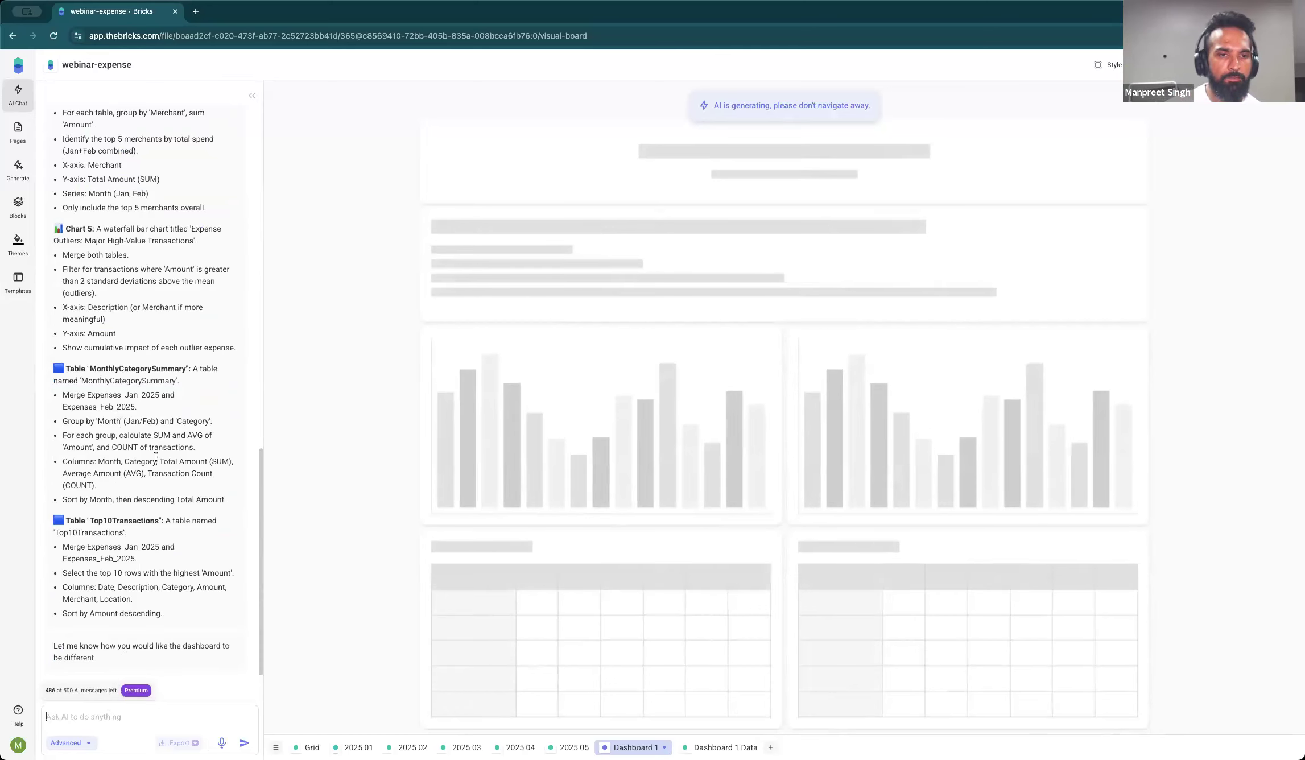
{"action": "scroll", "coordinate": [142, 512], "scroll_direction": "up", "scroll_amount": 20}
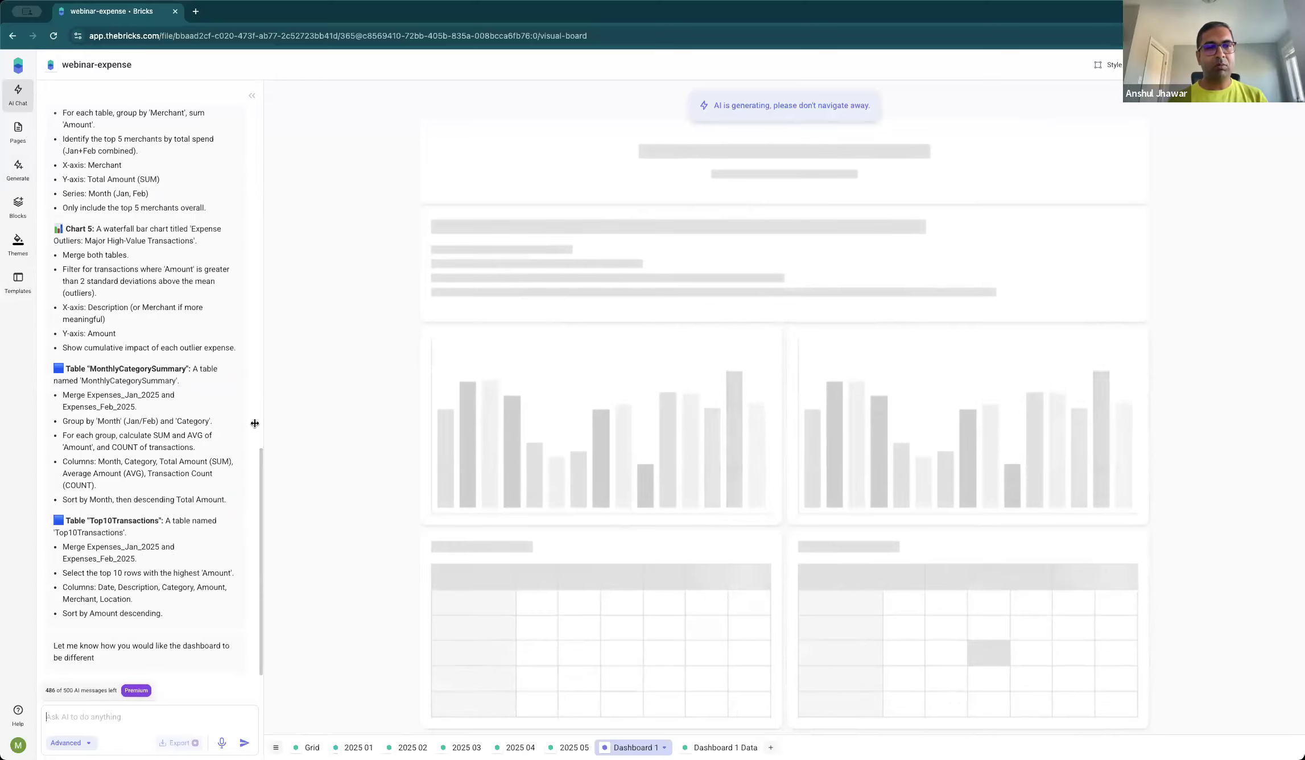
Step: Return to the Webinar room, open the unicorn_data file and look through its dashboard down to the AI options for more insights
{"action": "left_click", "coordinate": [20, 65]}
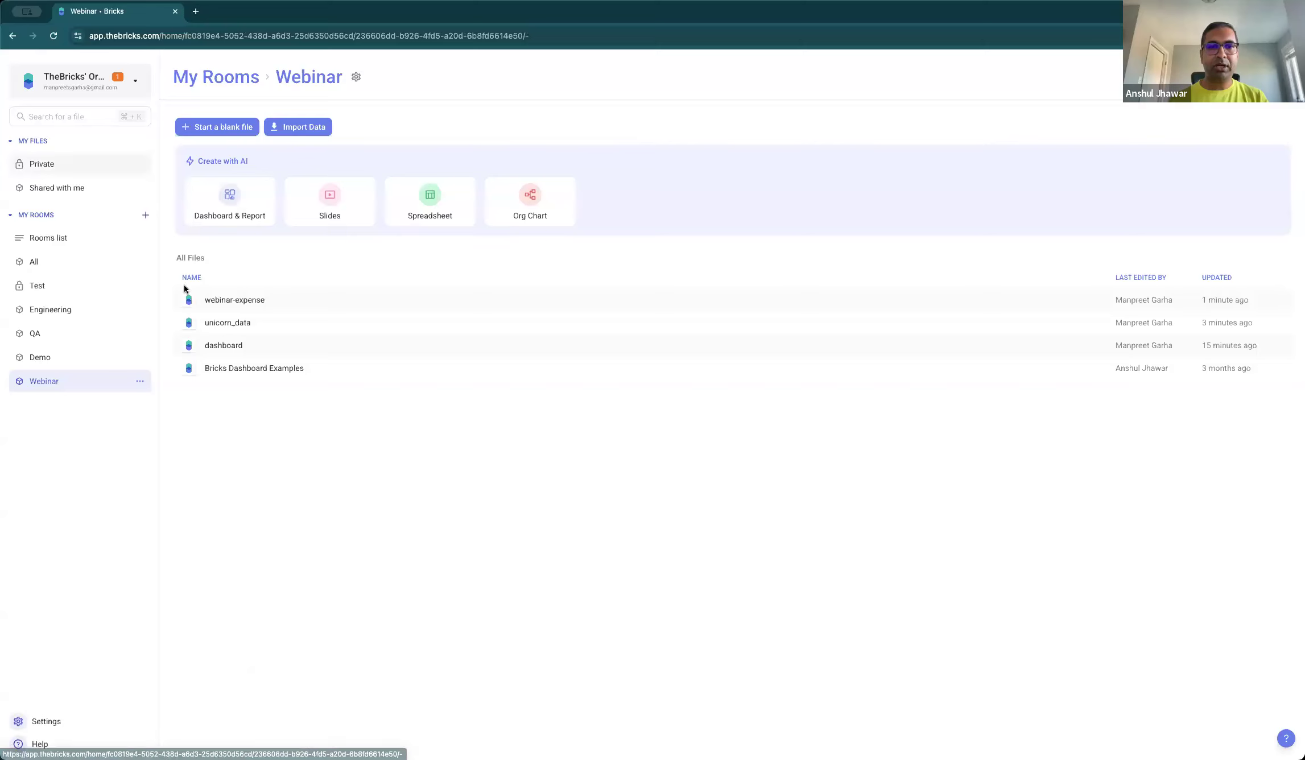
{"action": "left_click", "coordinate": [221, 325]}
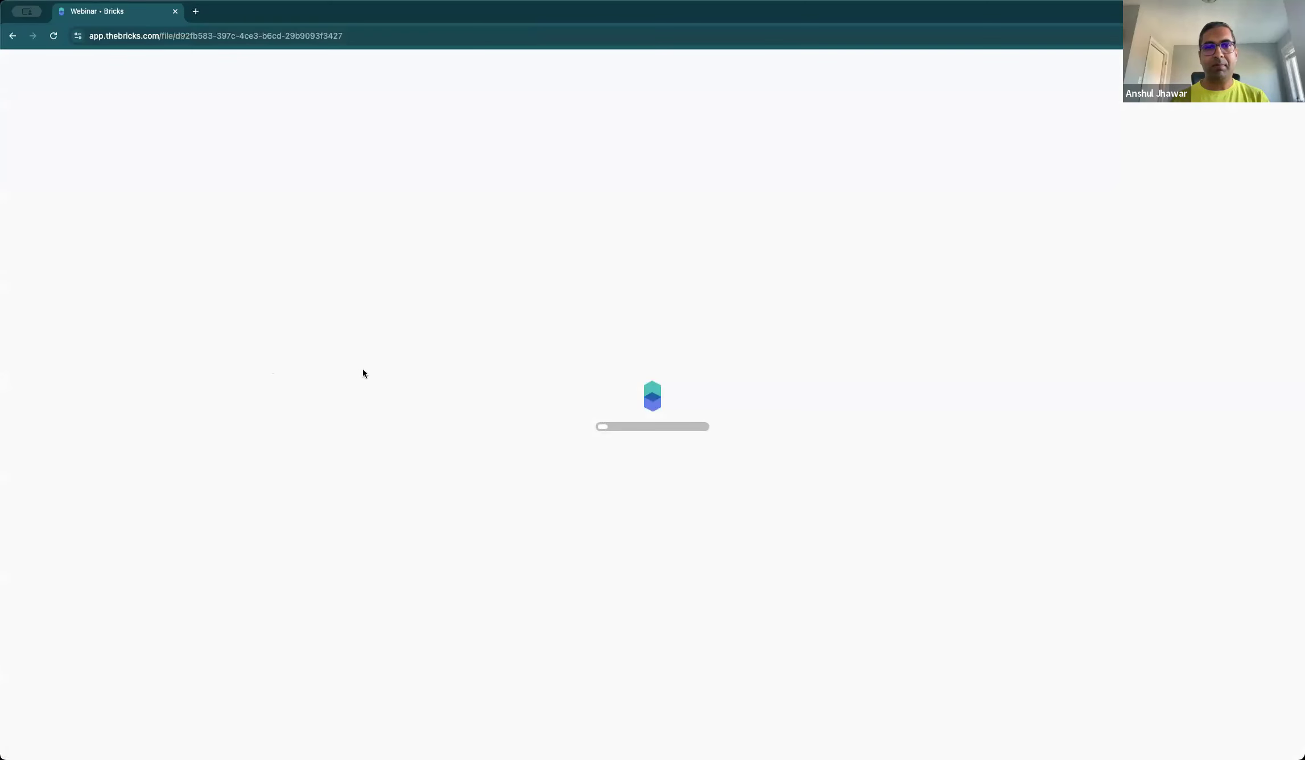
{"action": "scroll", "coordinate": [584, 520], "scroll_direction": "down", "scroll_amount": 3}
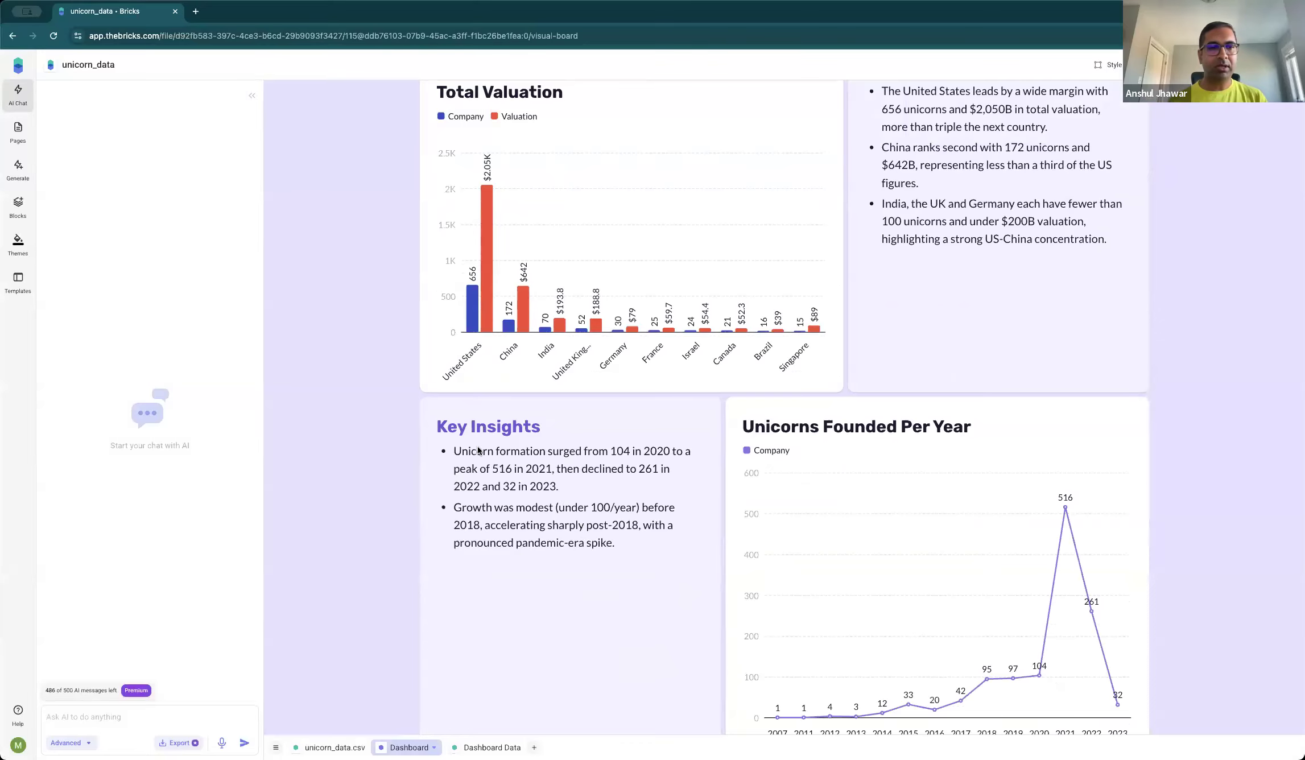
{"action": "scroll", "coordinate": [476, 448], "scroll_direction": "down", "scroll_amount": 10}
{"action": "scroll", "coordinate": [476, 446], "scroll_direction": "down", "scroll_amount": 12}
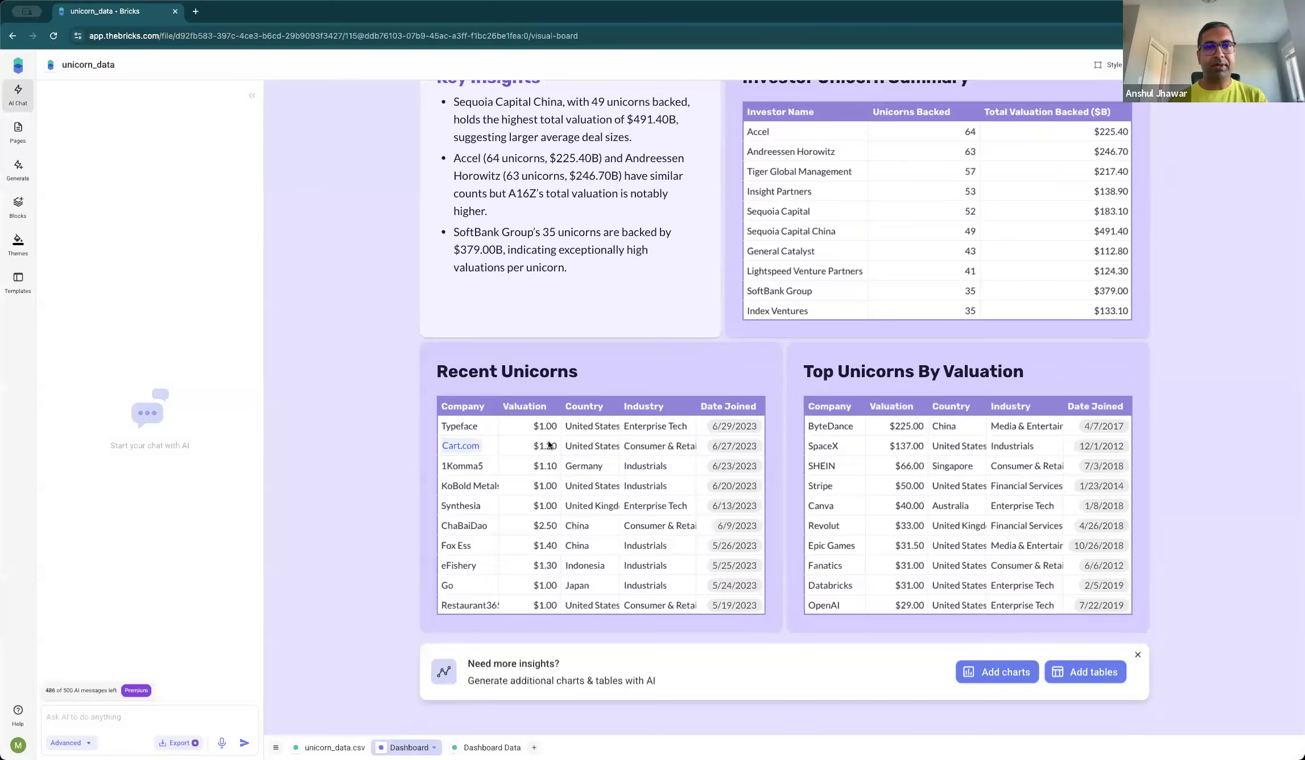
{"action": "scroll", "coordinate": [549, 444], "scroll_direction": "up", "scroll_amount": 11}
{"action": "scroll", "coordinate": [549, 444], "scroll_direction": "up", "scroll_amount": 20}
{"action": "scroll", "coordinate": [549, 444], "scroll_direction": "down", "scroll_amount": 20}
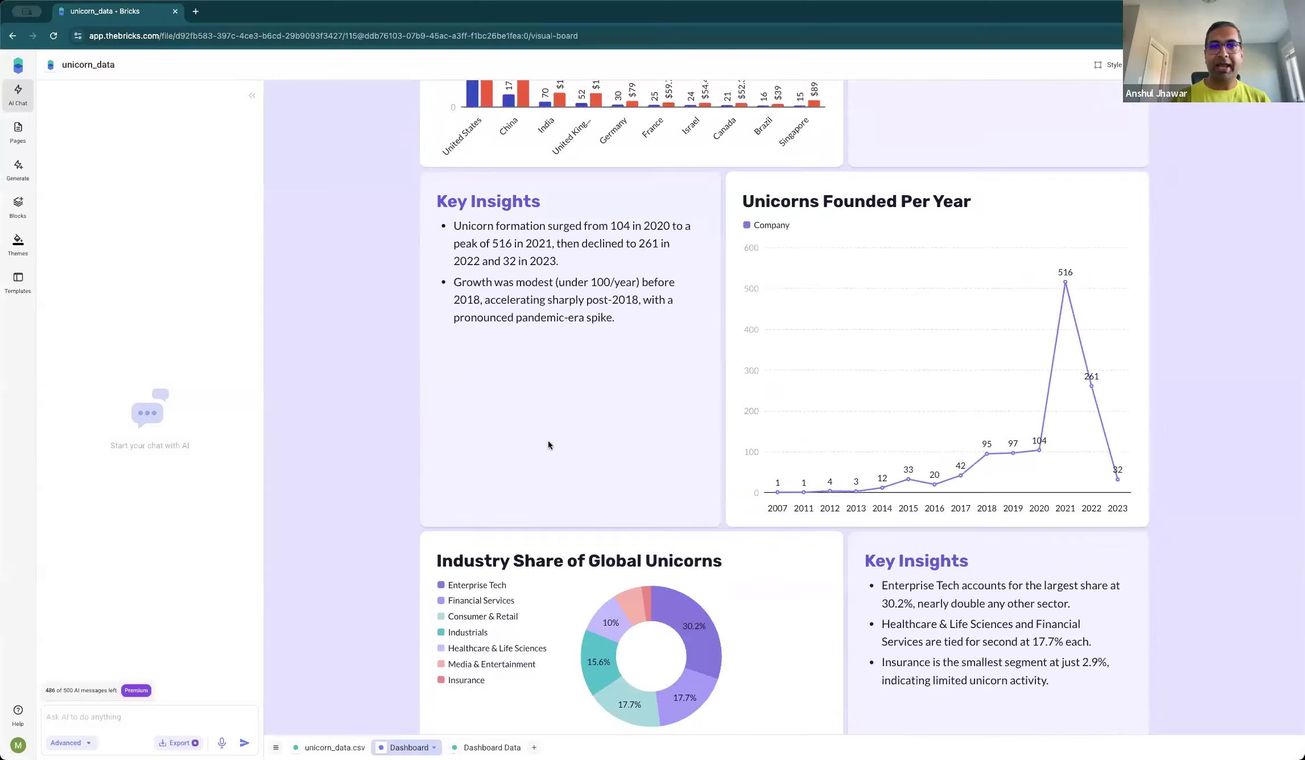
{"action": "scroll", "coordinate": [549, 446], "scroll_direction": "down", "scroll_amount": 12}
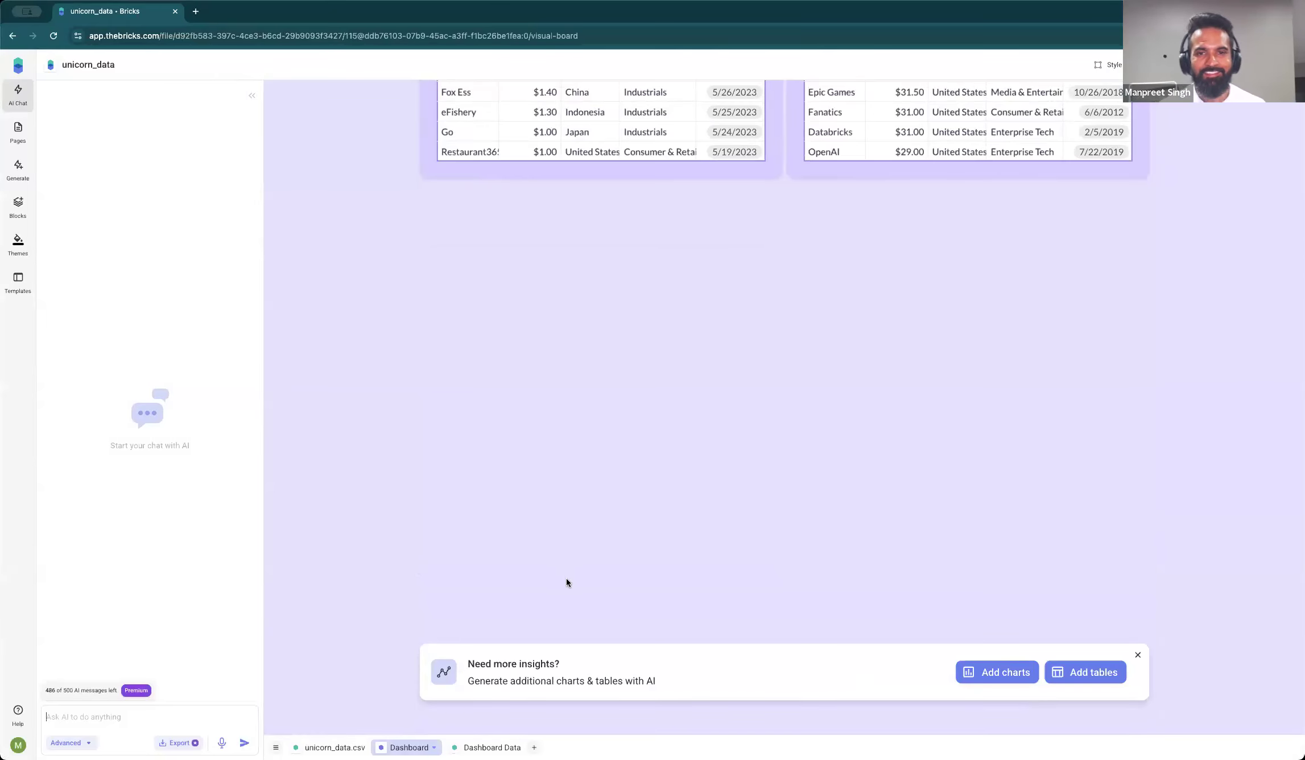
{"action": "scroll", "coordinate": [566, 575], "scroll_direction": "up", "scroll_amount": 9}
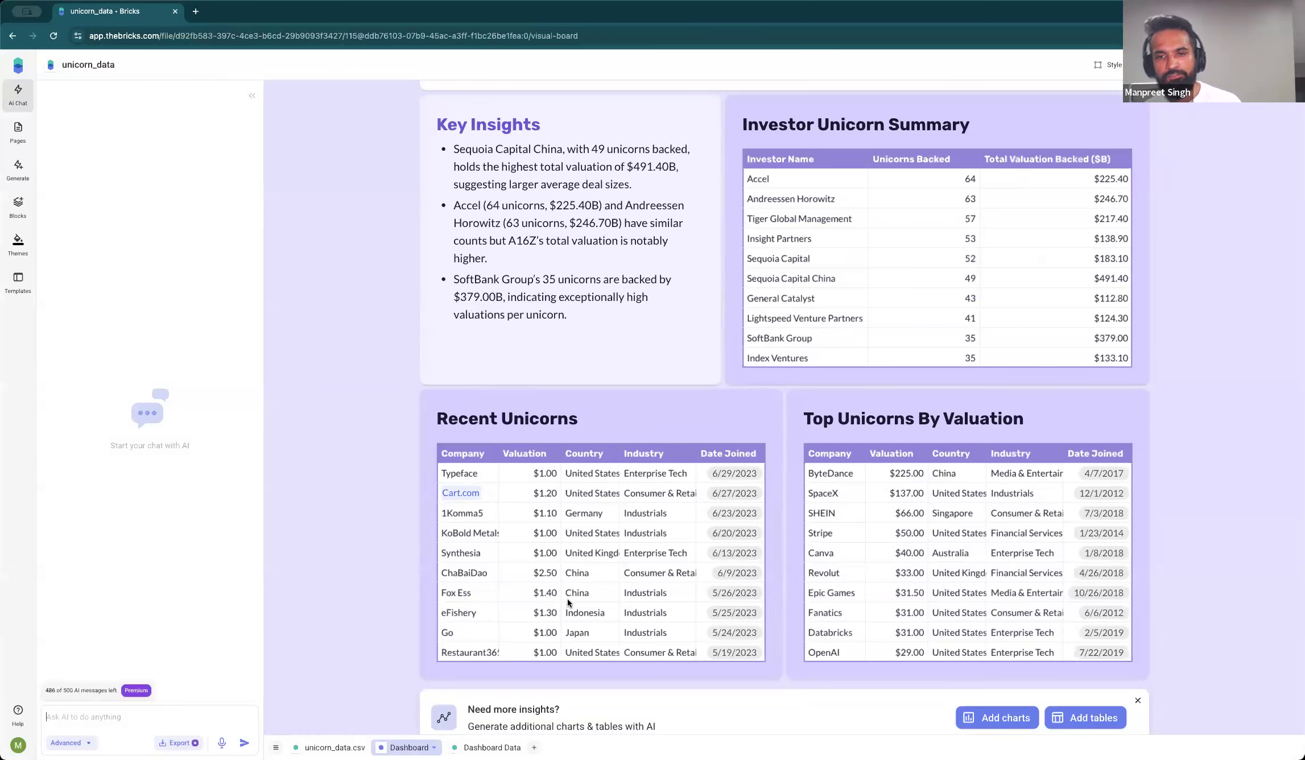
{"action": "scroll", "coordinate": [716, 643], "scroll_direction": "down", "scroll_amount": 3}
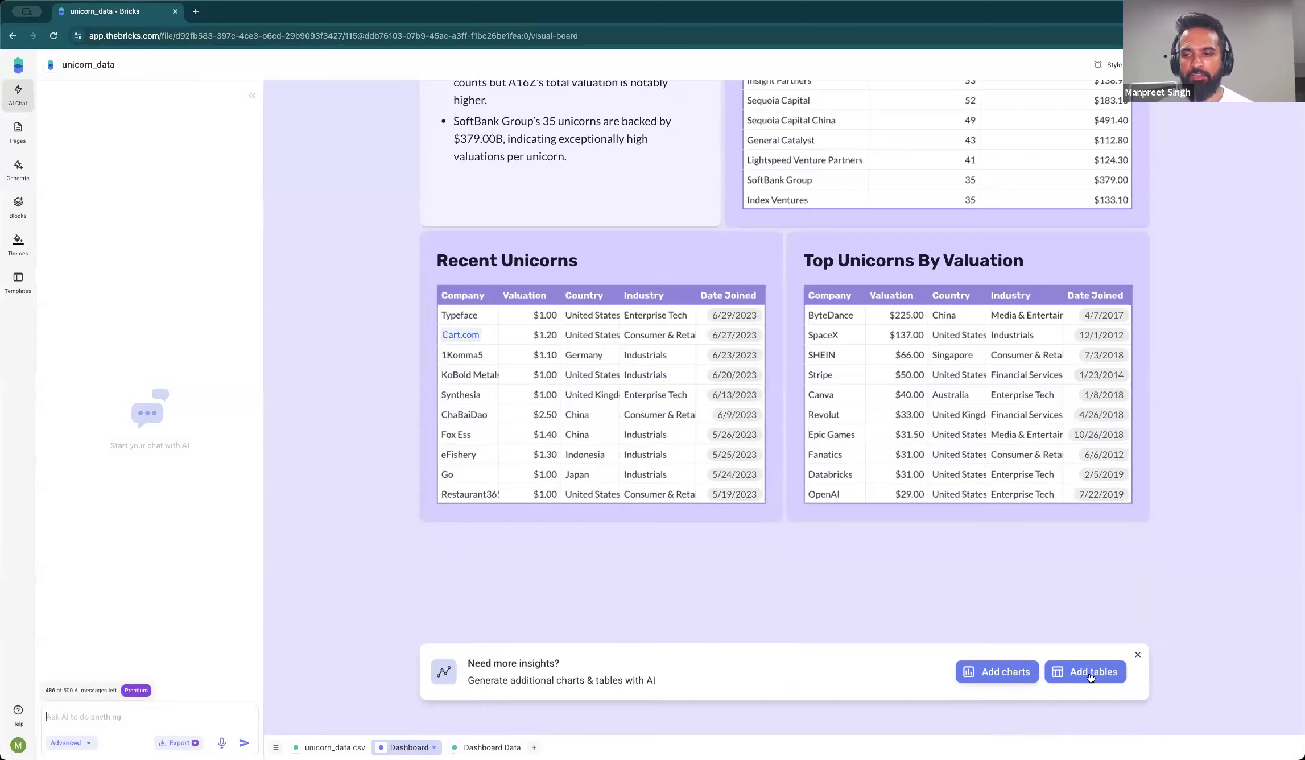
Step: Have the AI suggest additional charts, add "Unicorn Growth Rate by Country", and run the improved line chart prompt
{"action": "left_click", "coordinate": [1025, 676]}
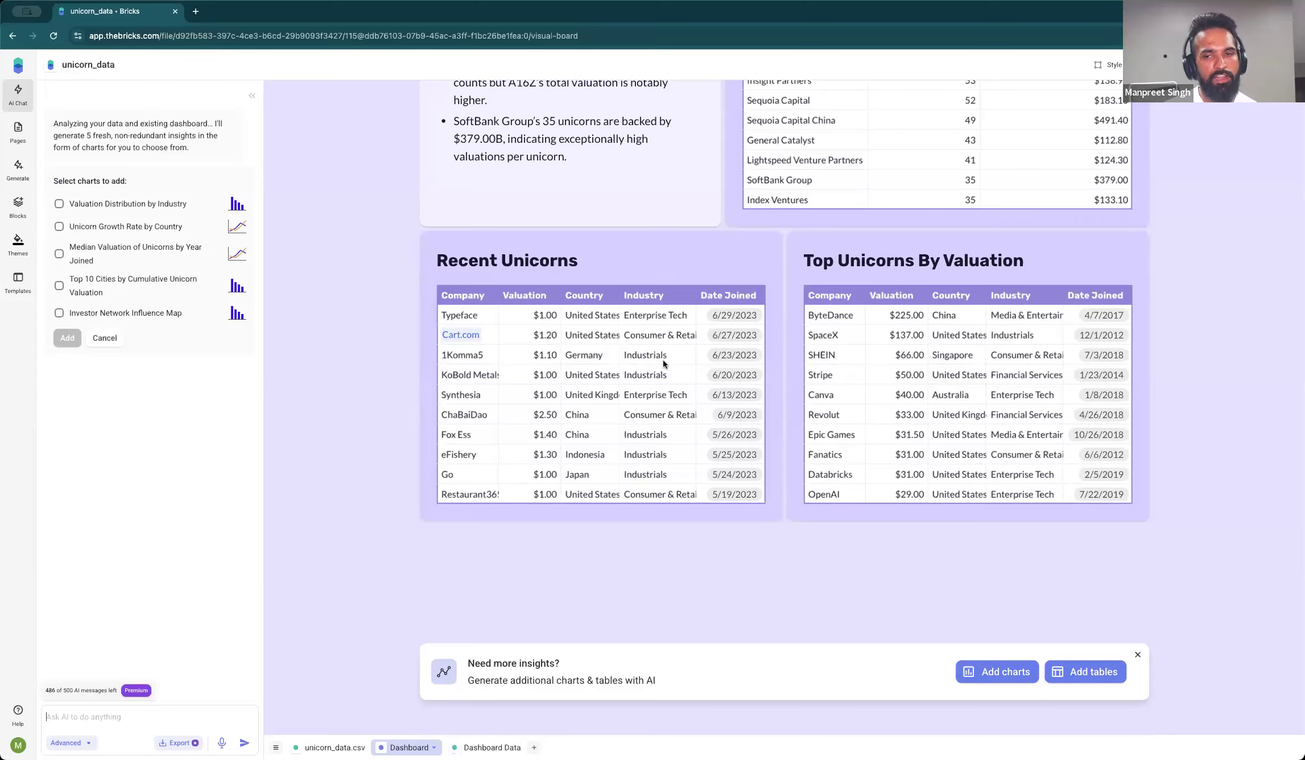
{"action": "left_click", "coordinate": [60, 228]}
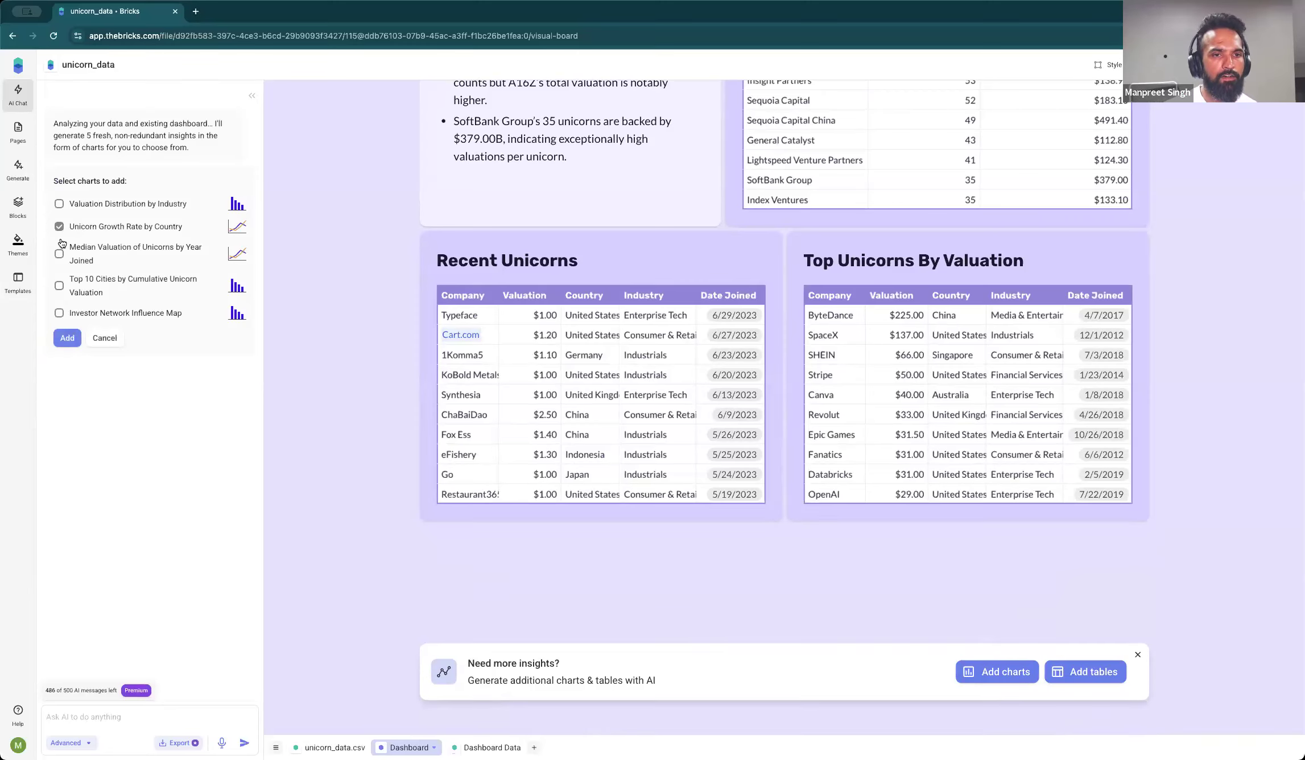
{"action": "left_click", "coordinate": [67, 338]}
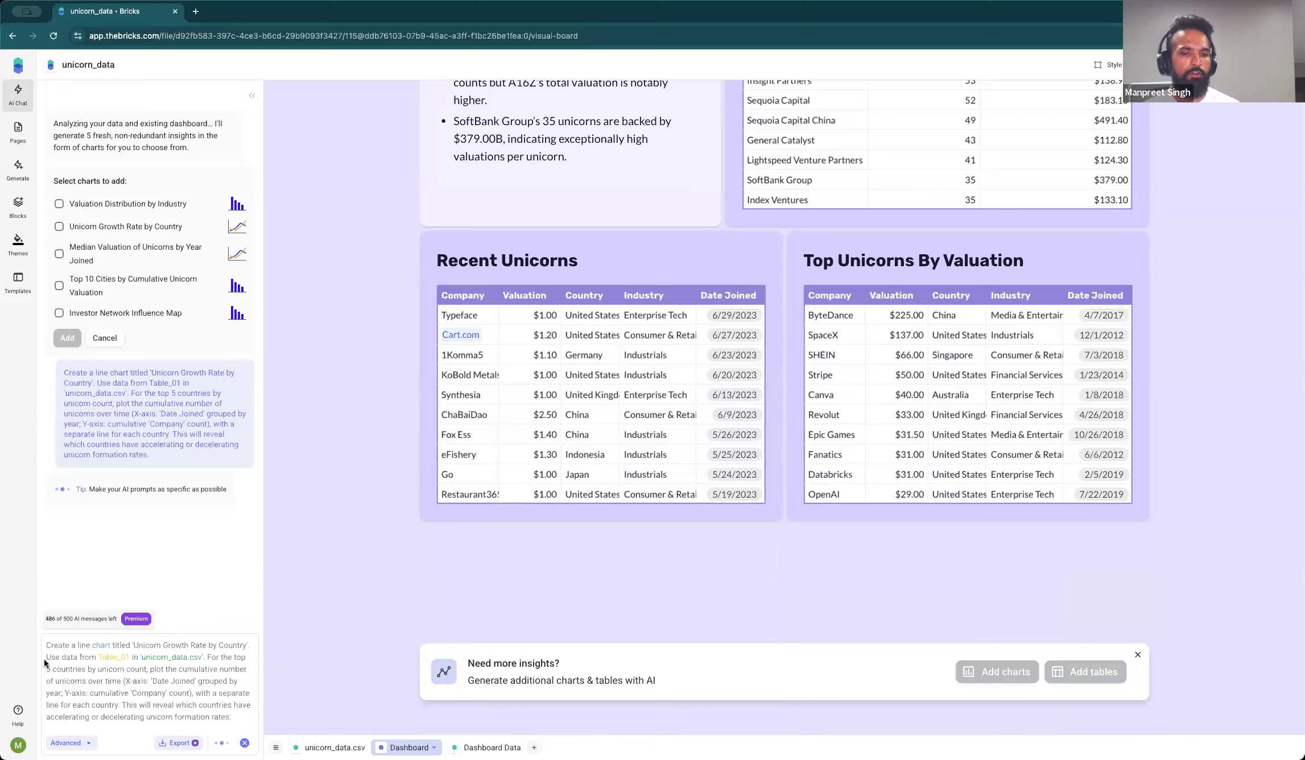
{"action": "left_click_drag", "start_coordinate": [46, 646], "coordinate": [237, 717]}
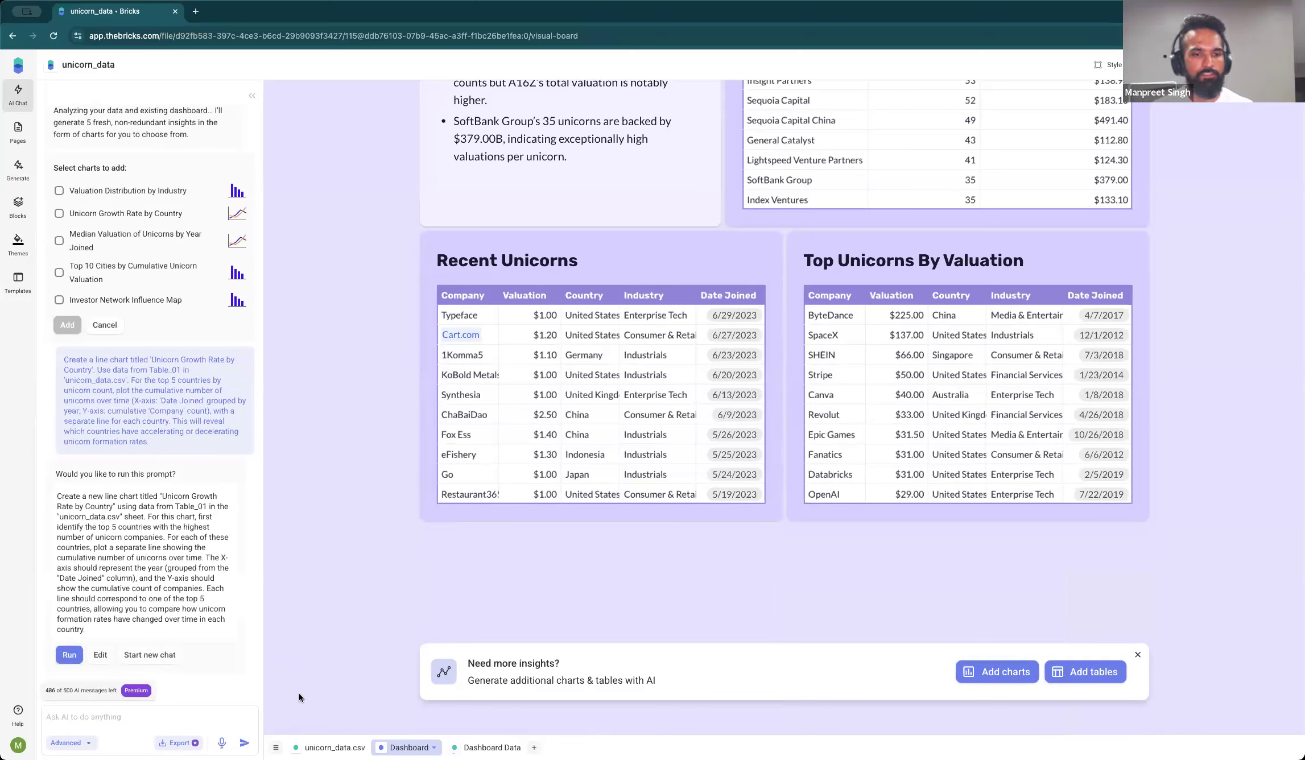
{"action": "left_click", "coordinate": [67, 655]}
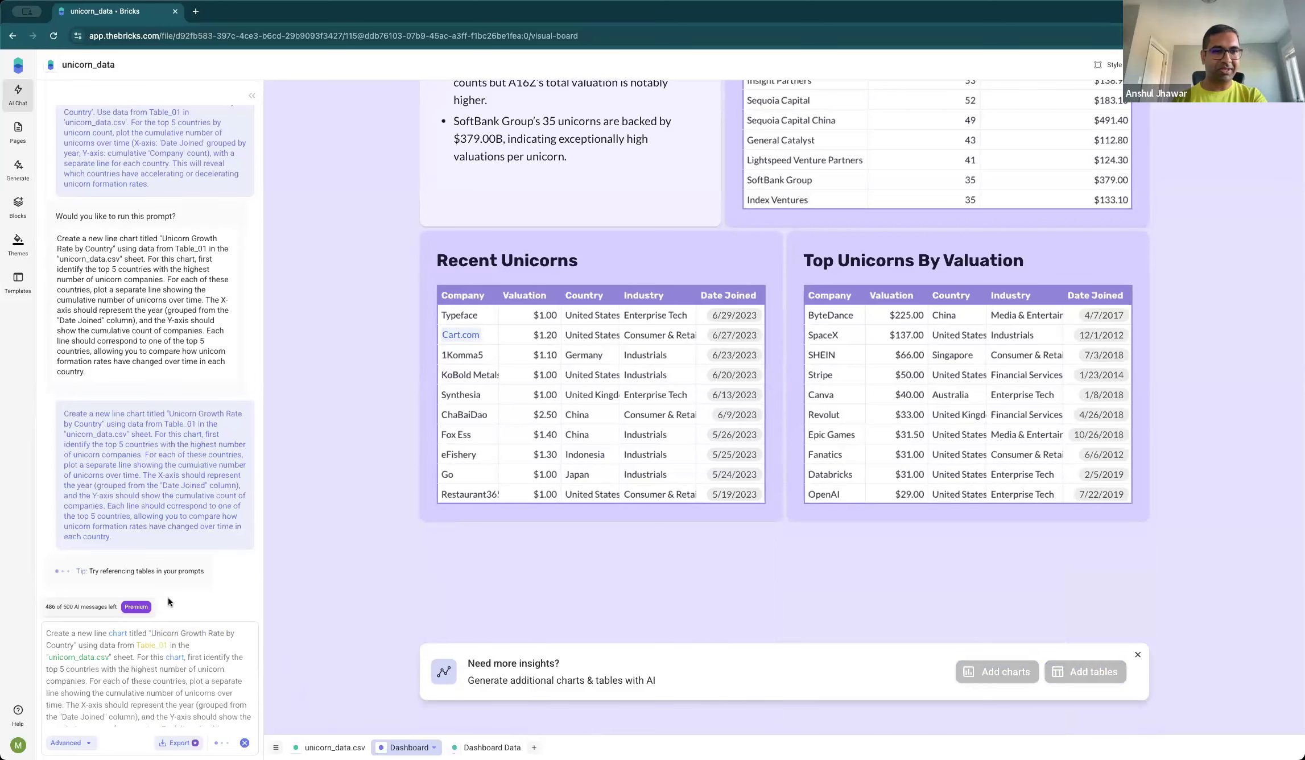